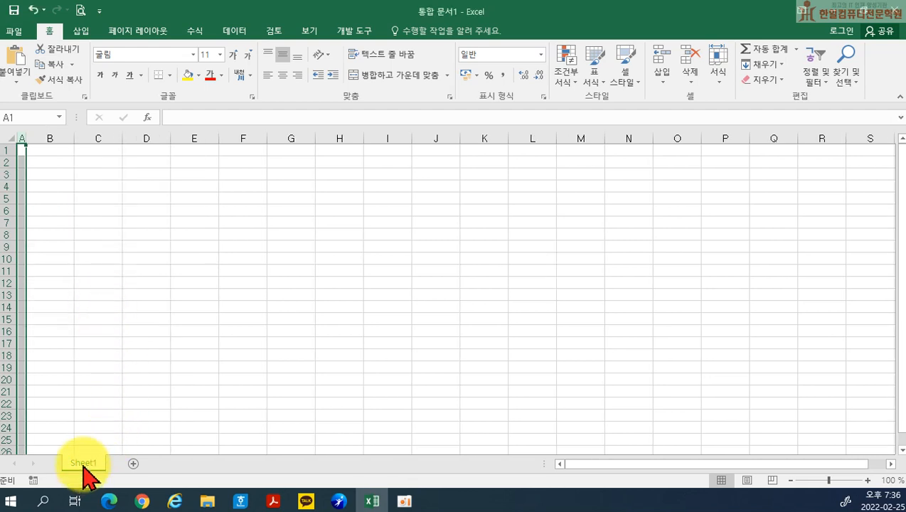
- Create two copies of Sheet1 and rename the original sheet as 제1작업
left_click_drag(84, 471, 182, 478, "ctrl")
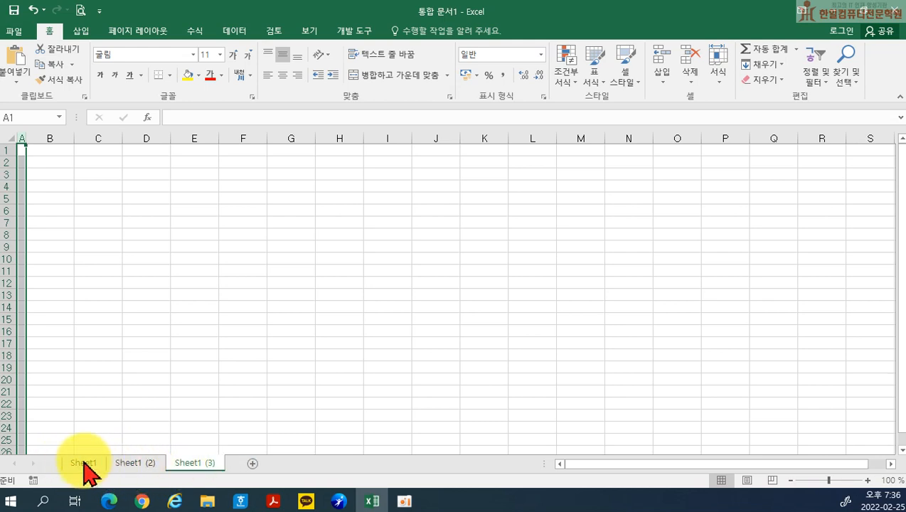
double_click(83, 463)
type("wp")
key("BackSpace")
key("BackSpace")
type("제작ㅇ")
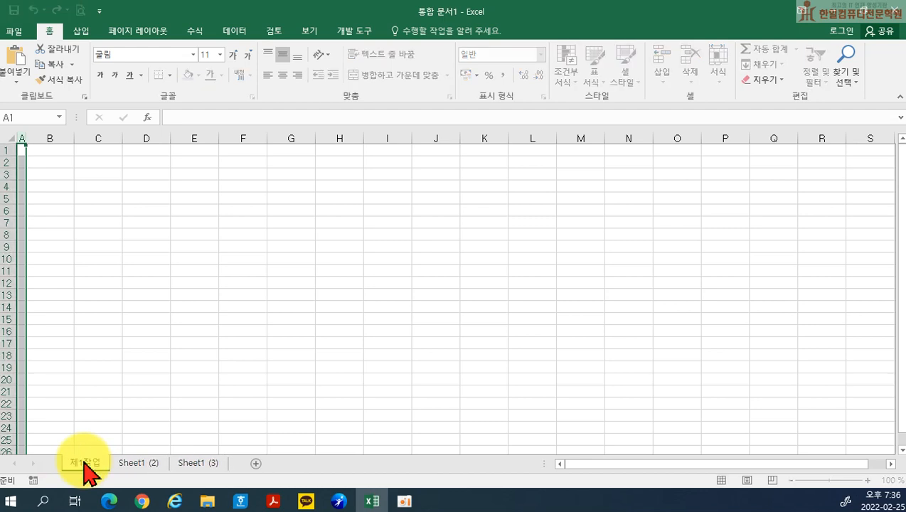
type("ㅓㅂ")
- Rename the two copied sheets as 제2작업 and 제3작업
double_click(130, 462)
type("제2작ㅇ")
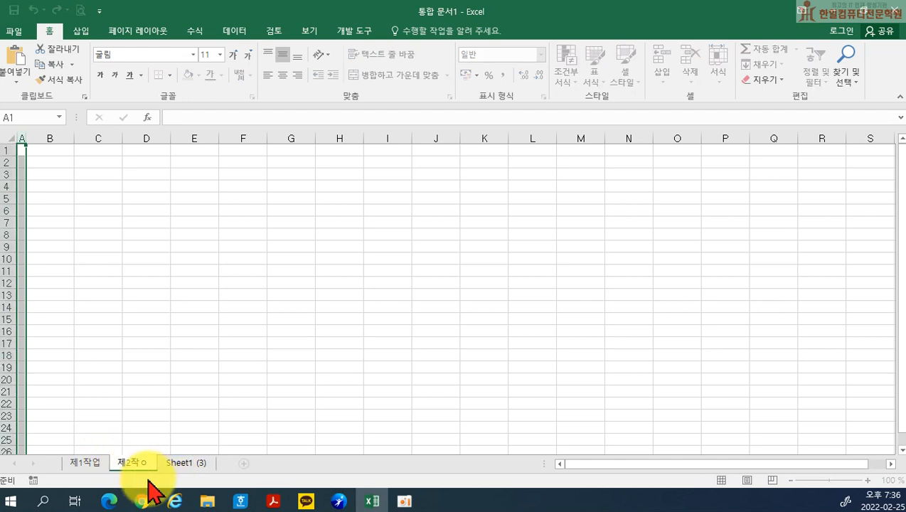
type("ㅓㅂ")
double_click(178, 462)
type("제3작어")
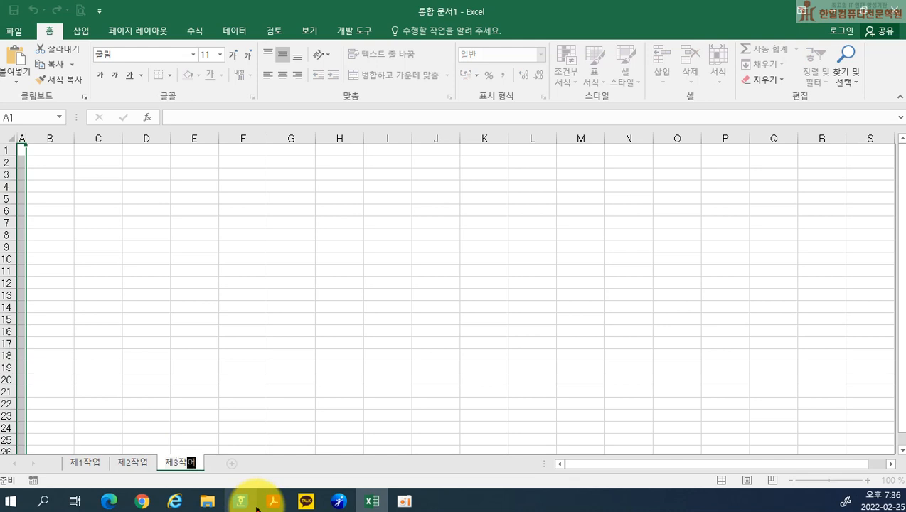
key("Return")
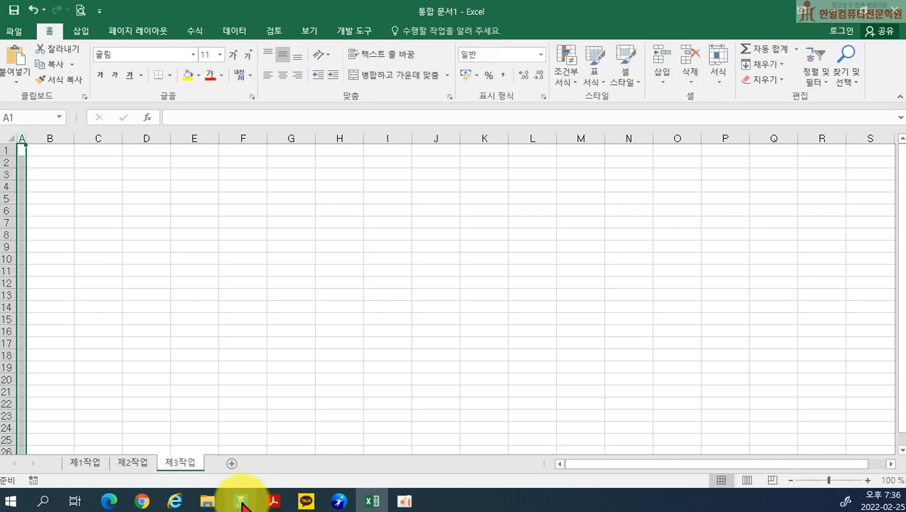
- On the 제1작업 sheet, enter the headers 판매코드, 제품명, 구분 and 분류 in cells B4 to E4
left_click(80, 464)
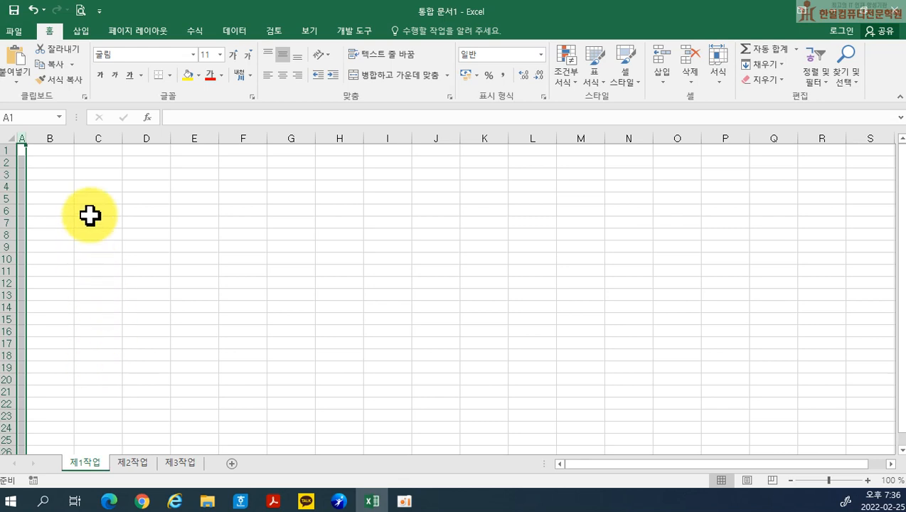
left_click(41, 186)
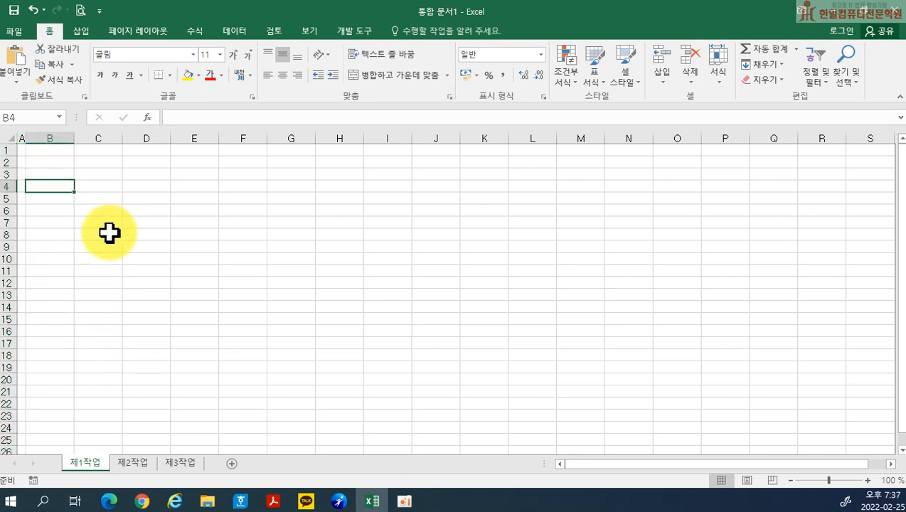
scroll(55, 192, "up", 3)
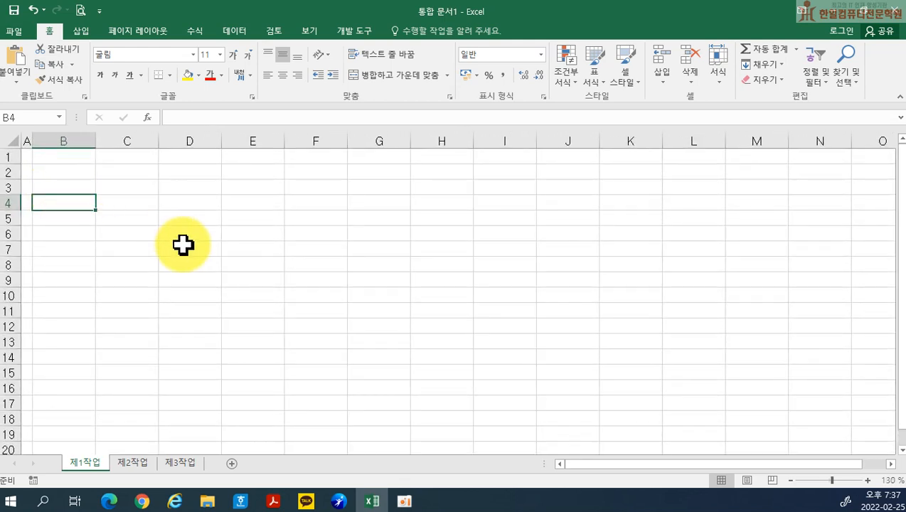
type("판매코드")
key("Tab")
type("제품명")
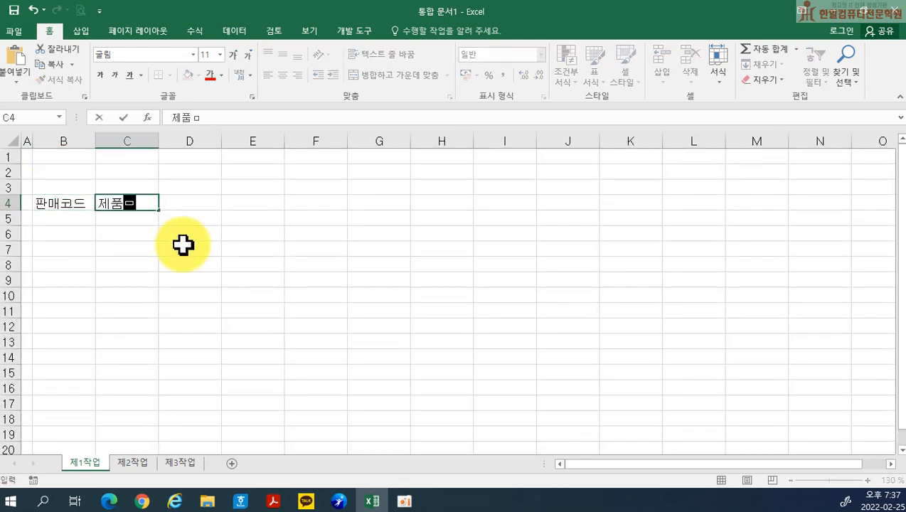
key("Tab")
type("구분")
key("Tab")
type("분류")
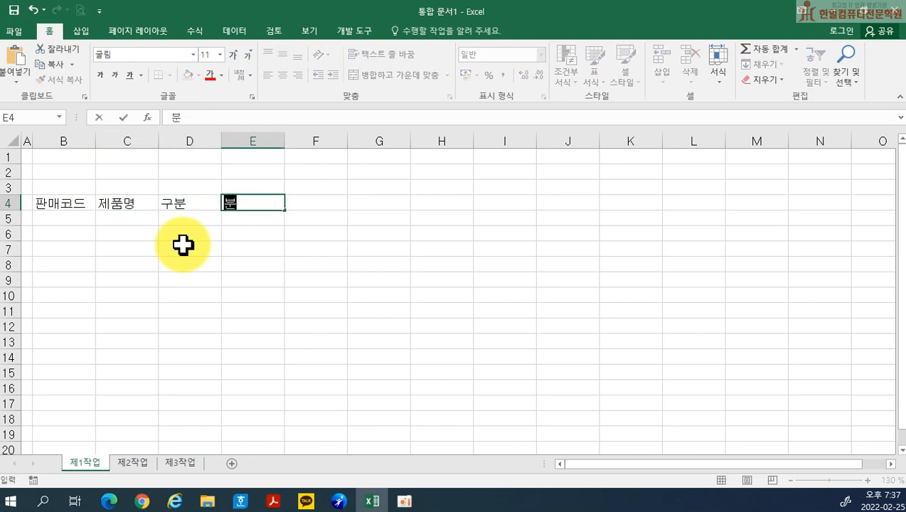
- Enter the header 포장단위 with (g) on a second line in cell F4
key("Tab")
type("초")
type("장단위")
key("Return")
type("(ㅎ)")
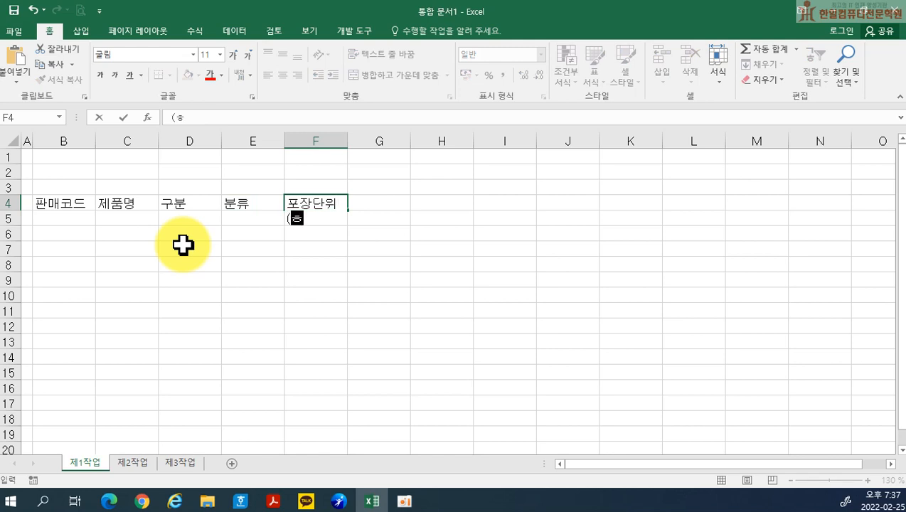
key("BackSpace")
key("BackSpace")
key("Tab")
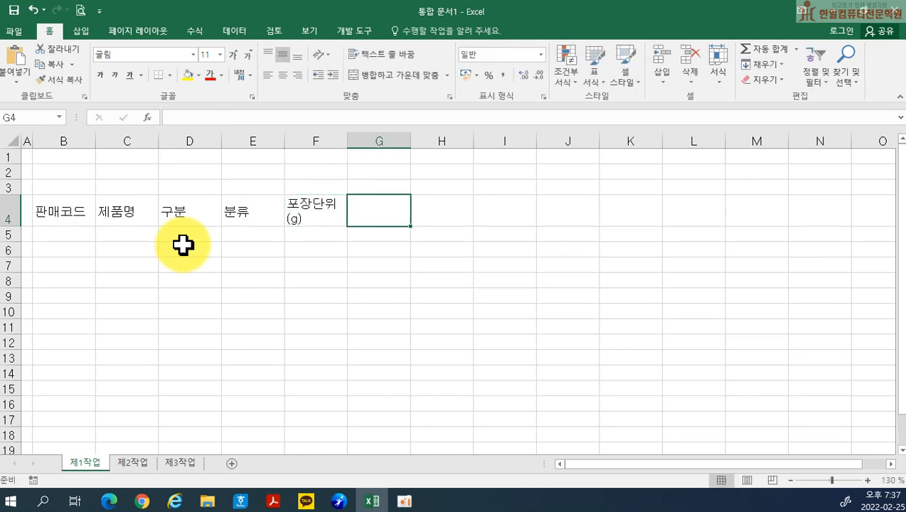
- Enter the header 가격 in G4 and 판매수량 with (단위:개) on a second line in H4
type("rkrur")
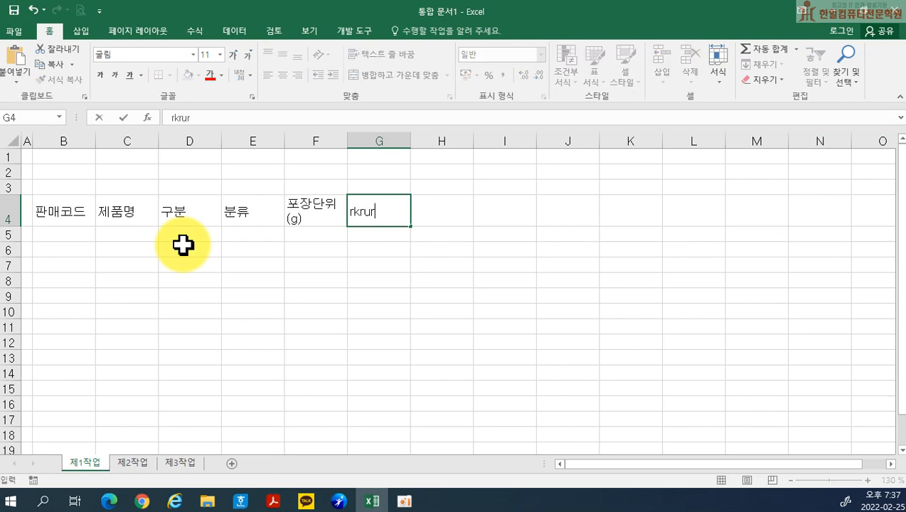
type("rkrur")
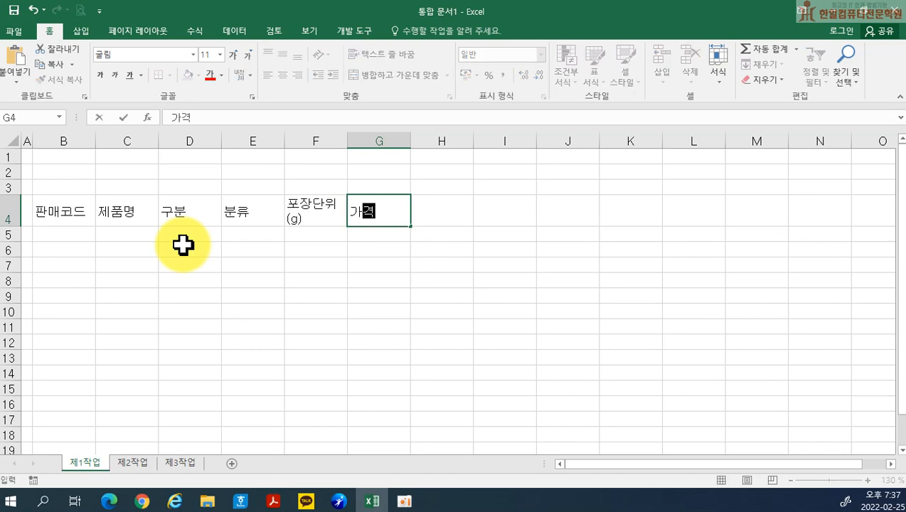
key("Tab")
type("vksaotnfk")
key("BackSpace")
type("id")
key("alt+Return")
type("(eksdnl:r")
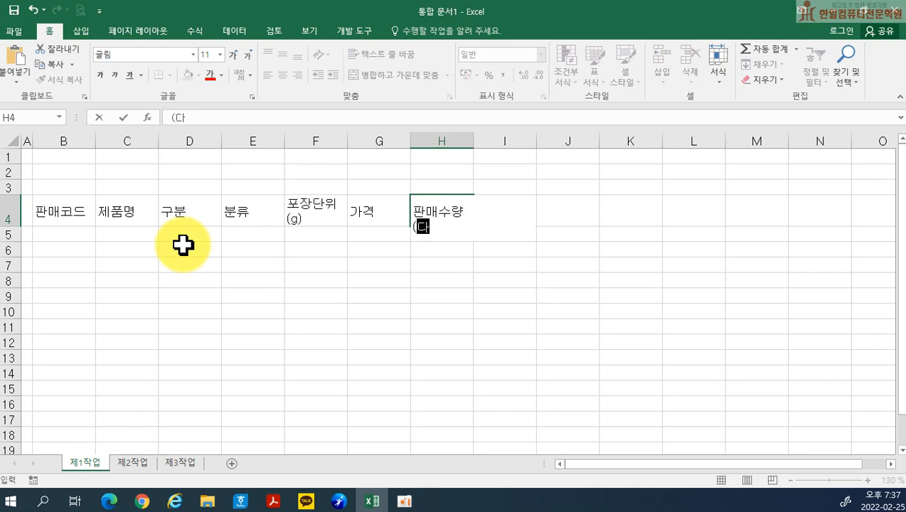
type("o)")
key("Tab")
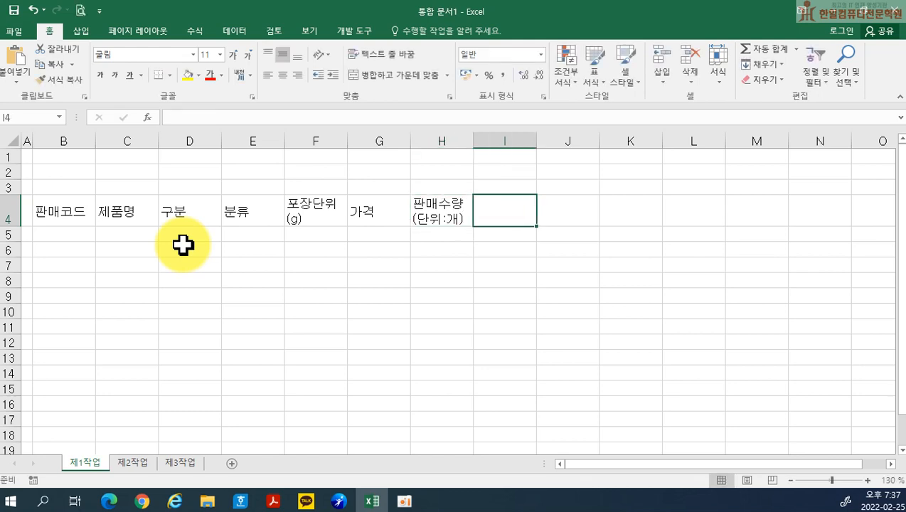
- Complete the header row with 판매순위 in I4 and 비고 in J4
type("vksaotnsdnl")
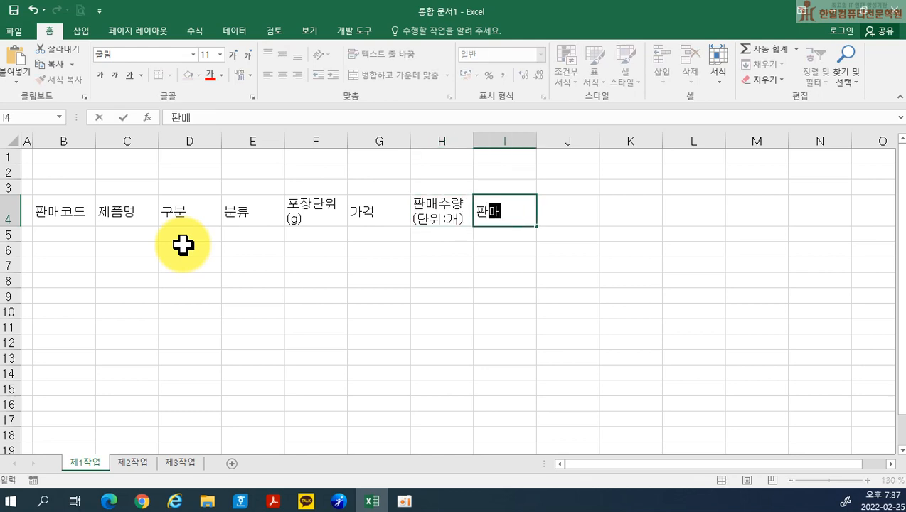
key("Tab")
type("qlrh")
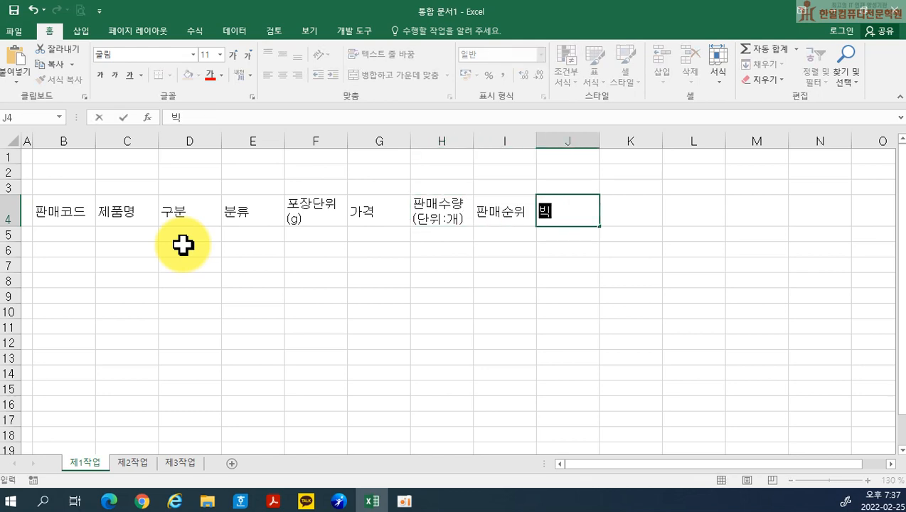
key("Return")
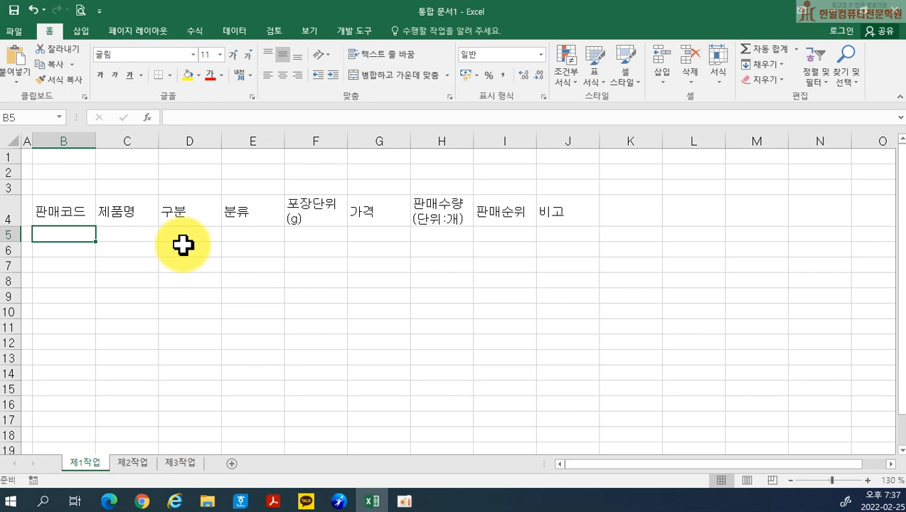
- Enter the sales codes B022, B011 and A015 in cells B5 to B7
type("b022")
key("Return")
type("B-")
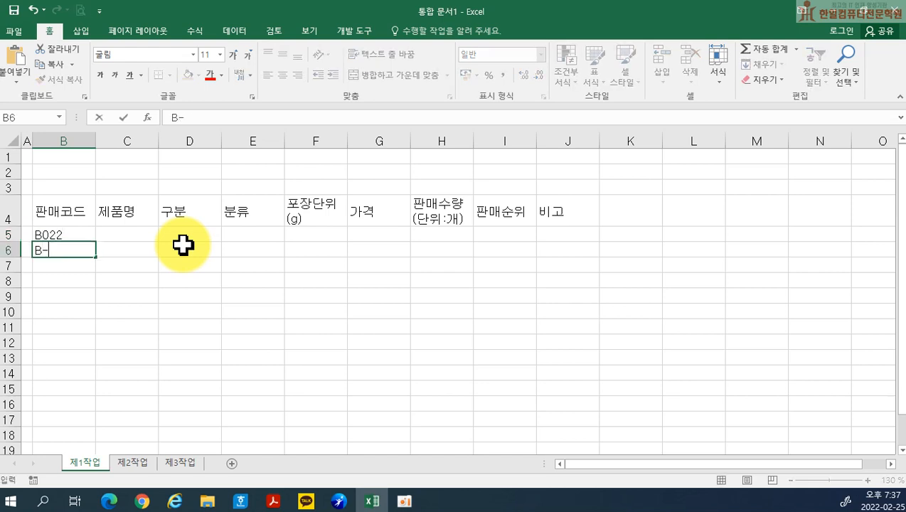
type("091")
type("1")
key("Return")
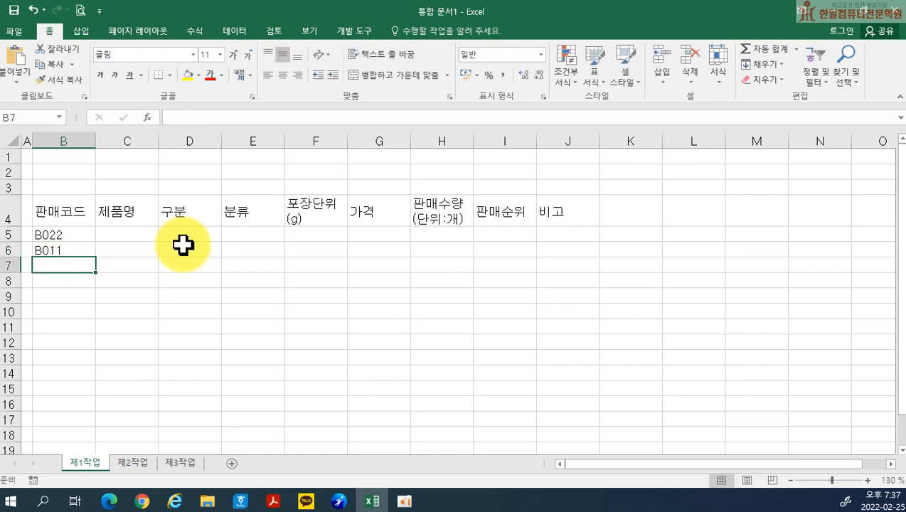
type("A015")
key("Return")
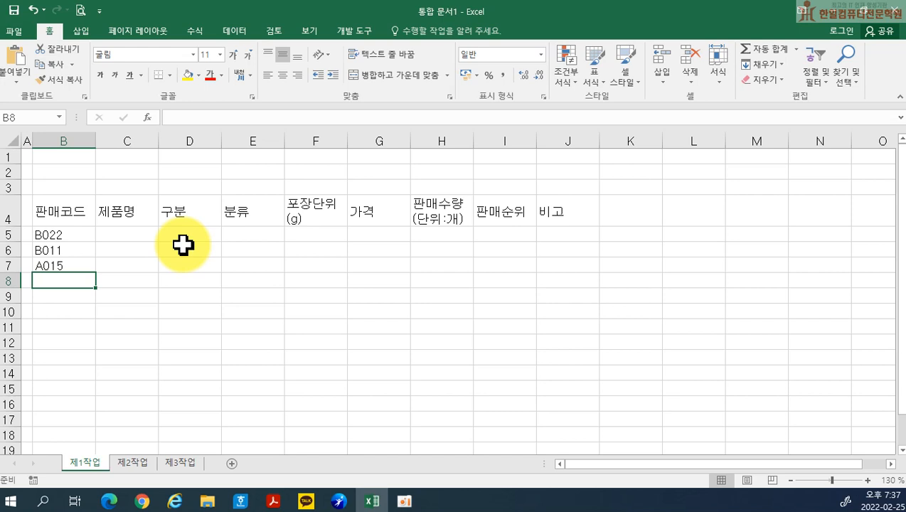
- Enter the sales codes D013 and A010 in cells B8 and B9
type("D-90")
key("BackSpace")
key("BackSpace")
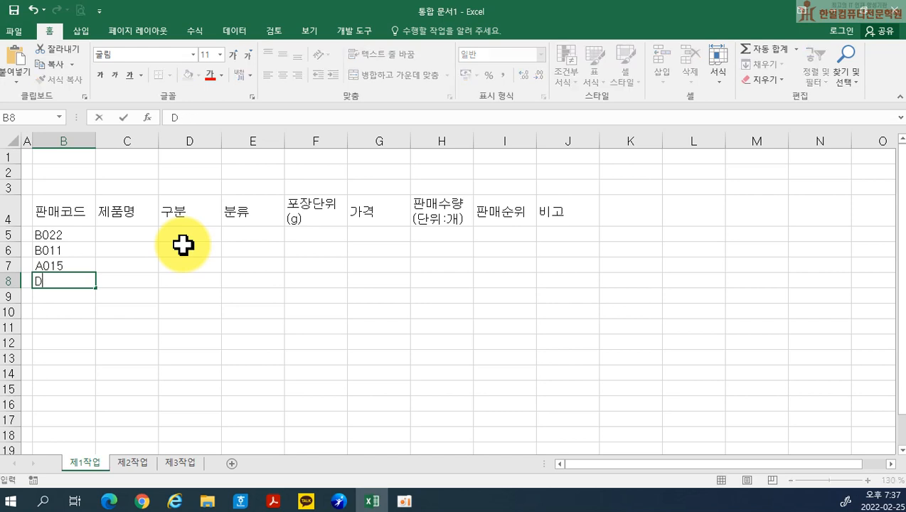
type("13")
key("Return")
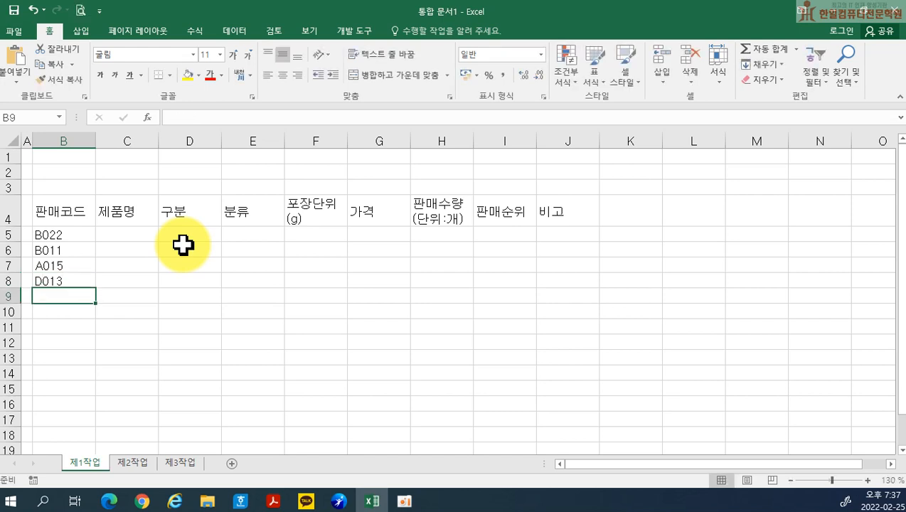
type("A010")
key("Return")
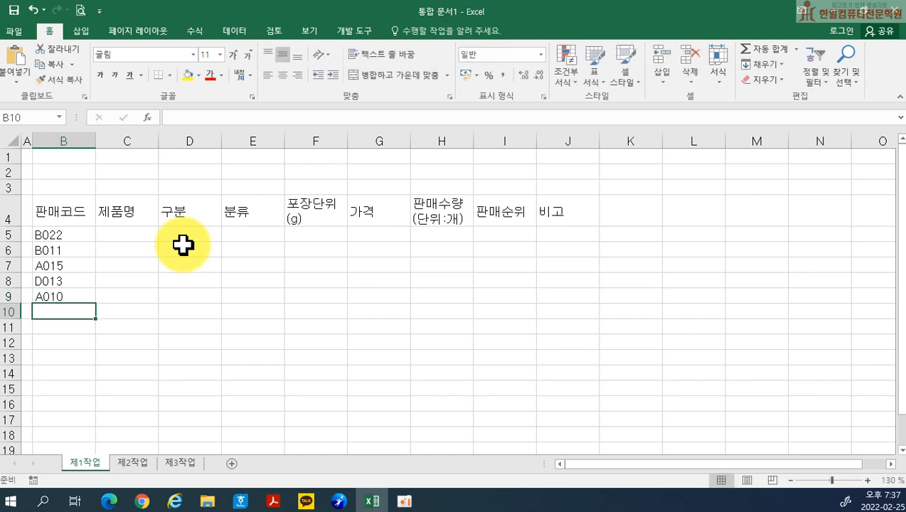
- Enter the sales codes D021, C024 and A012 in cells B10 to B12
type("D09")
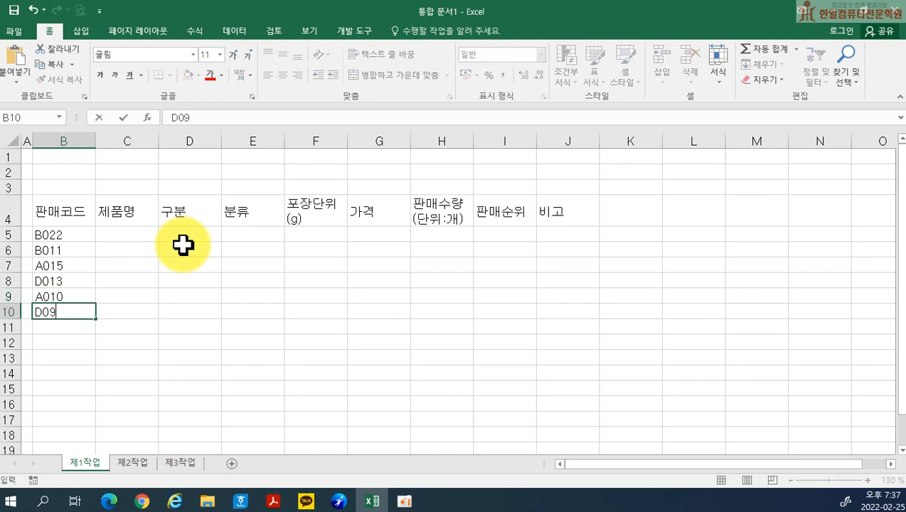
key("Return")
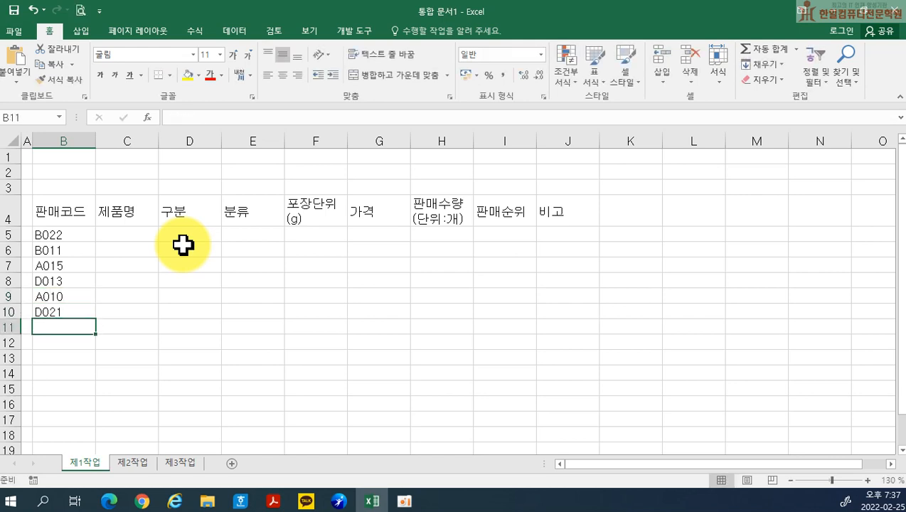
type("C092")
key("BackSpace")
key("BackSpace")
type("24")
key("Return")
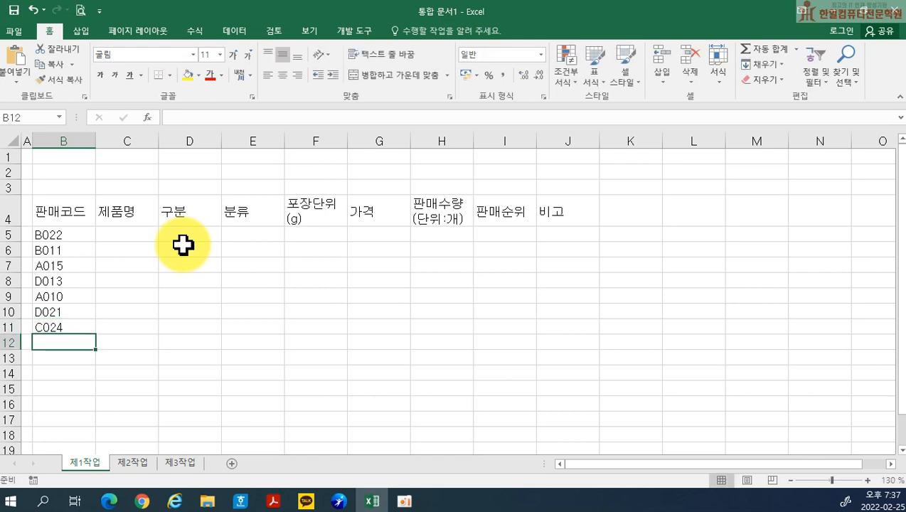
type("A")
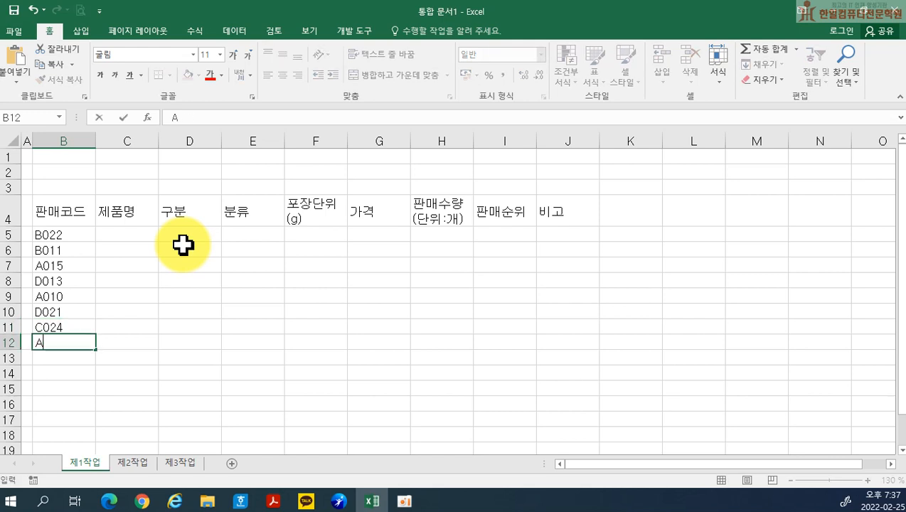
key("Return")
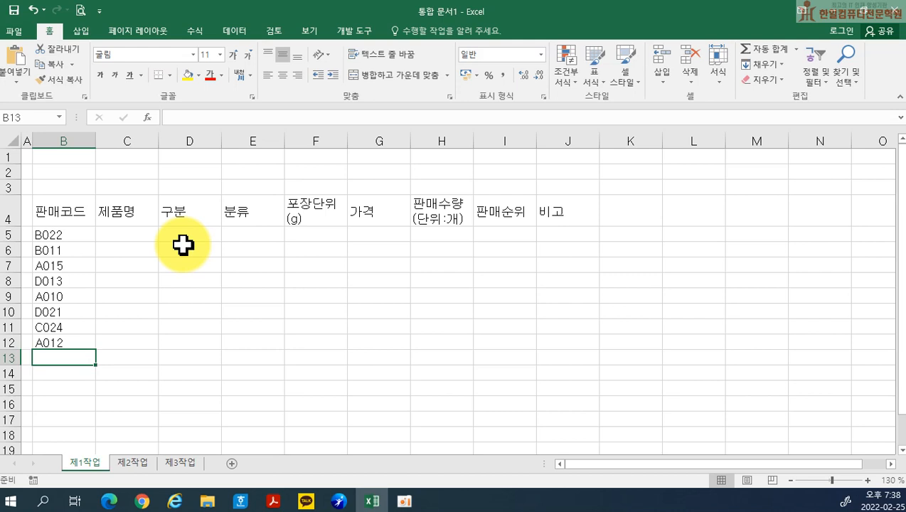
- Enter the product names 닭가슴살 캔, 바잇미 오리육포 and 굿프랜드 in cells C5 to C7
left_click(134, 233)
type("EK")
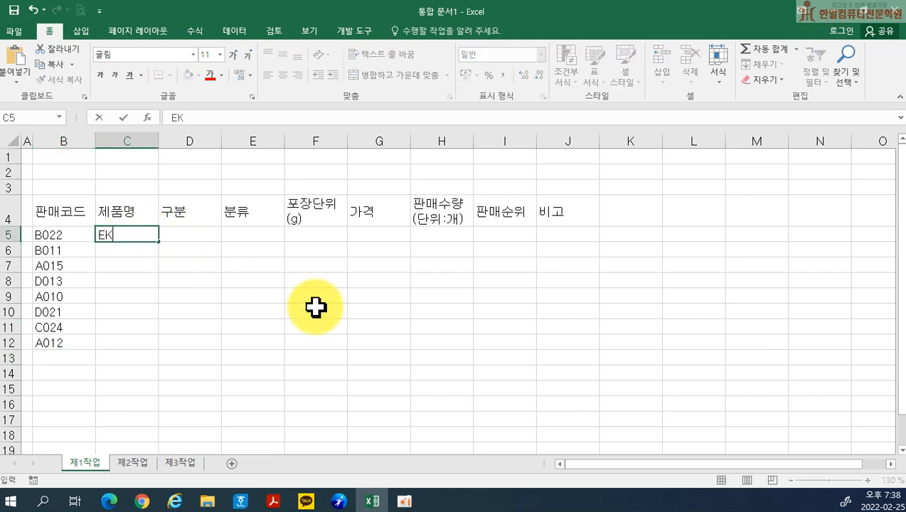
type("닭가슴살 ㅋ")
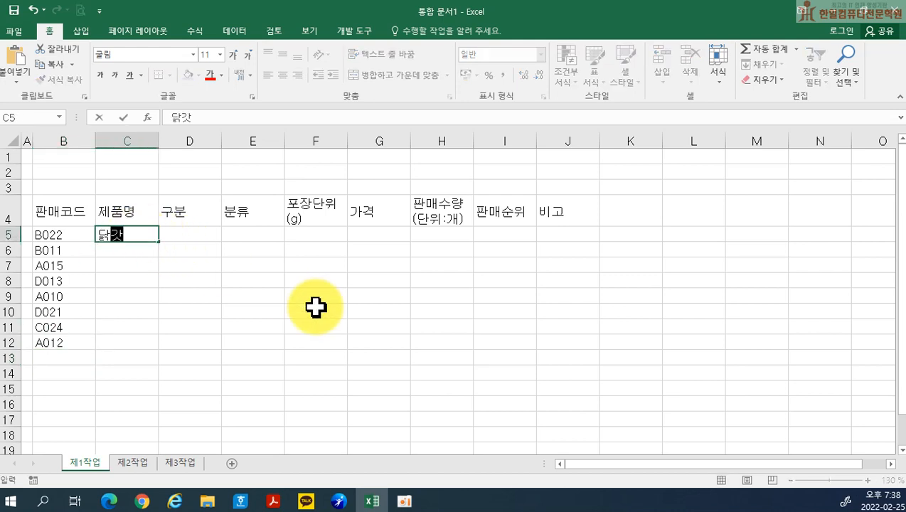
type("ㅐㄴ")
key("Return")
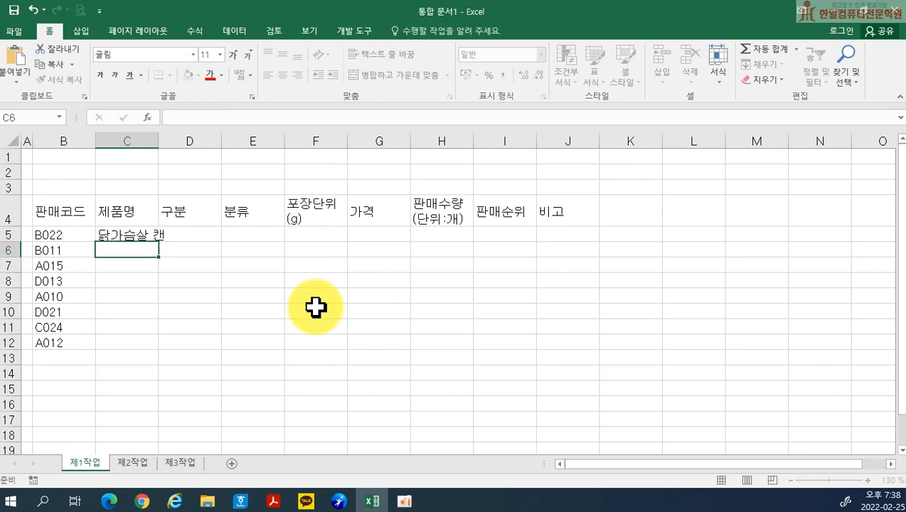
type("바잇미 오리육포")
key("Return")
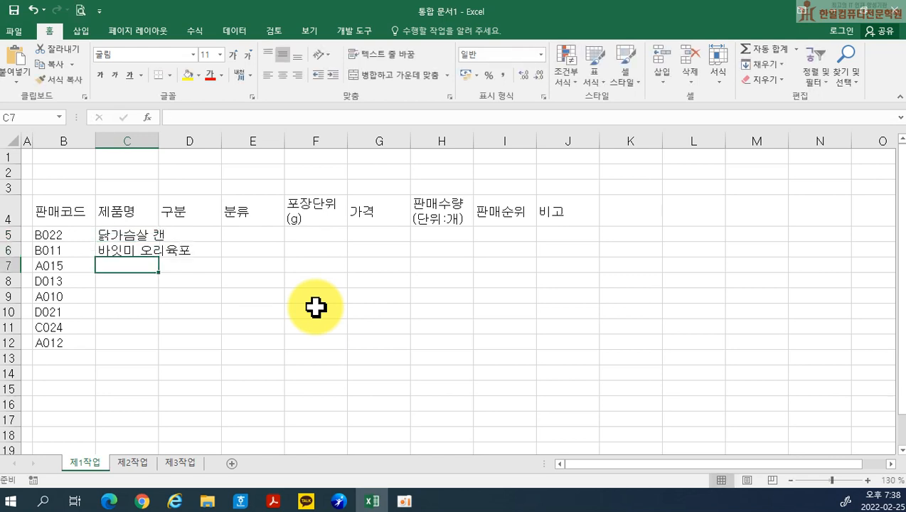
type("굿프랜드")
key("Return")
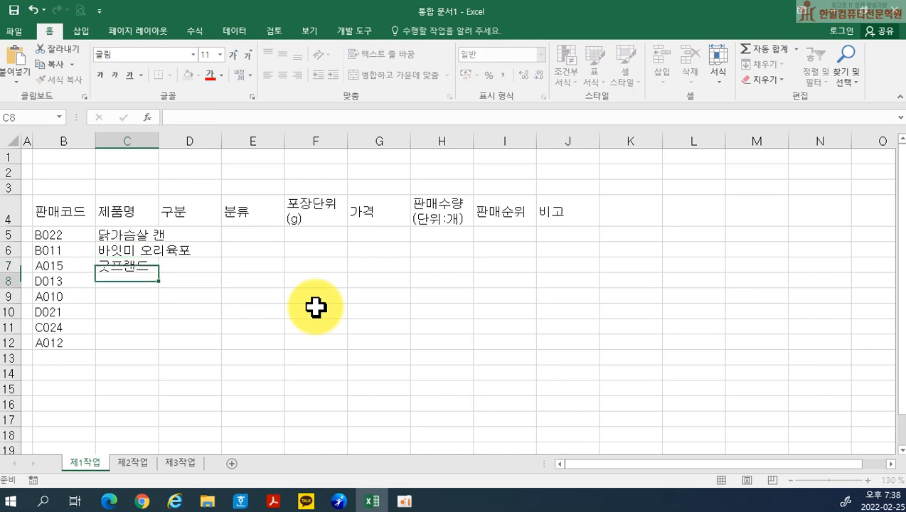
- Enter the product names 헬로도기 and 양갈비 스테이크 in cells C8 and C9
type("헬로도기")
key("Return")
type("양갈비")
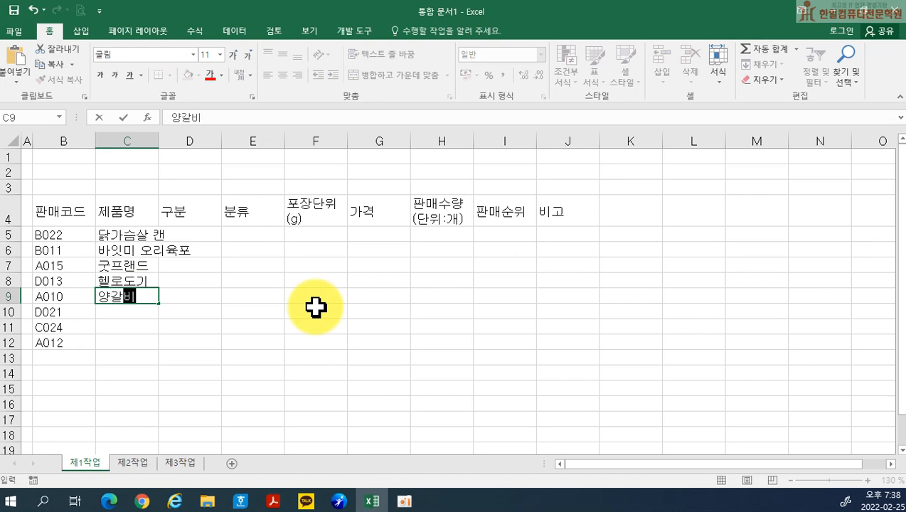
type(" 스테잌크")
key("Return")
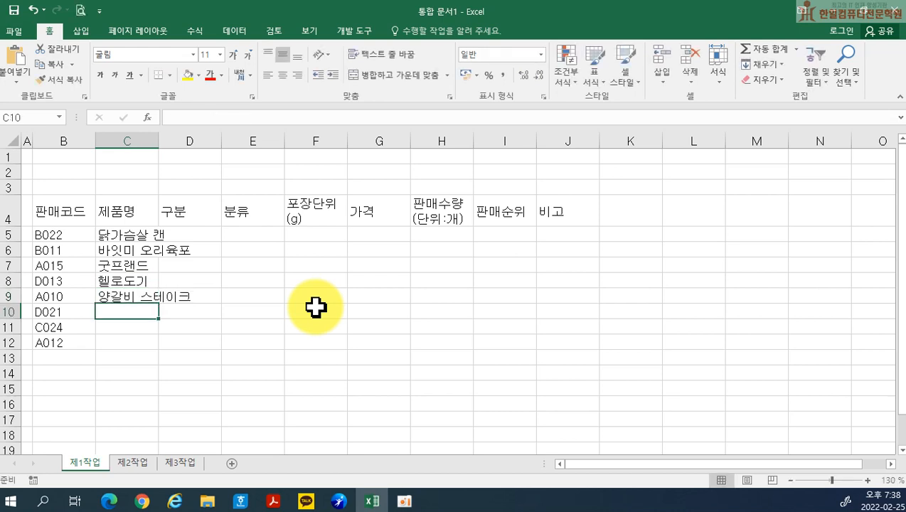
- Enter the product names 덴탈라이프, 연근오리칩 and 칼슘본 사시미 in cells C10 to C12, and auto-fit the width of column C
type("덴탈라이프")
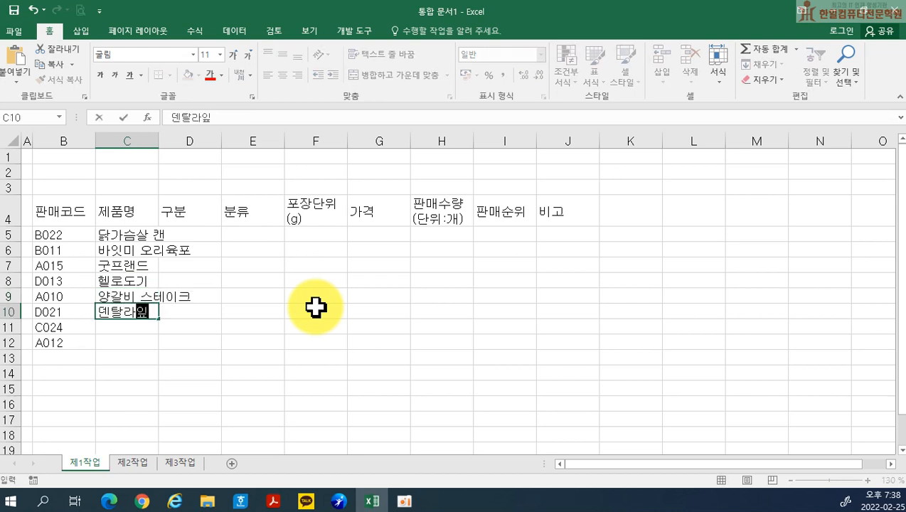
key("Return")
type("연근오리칩")
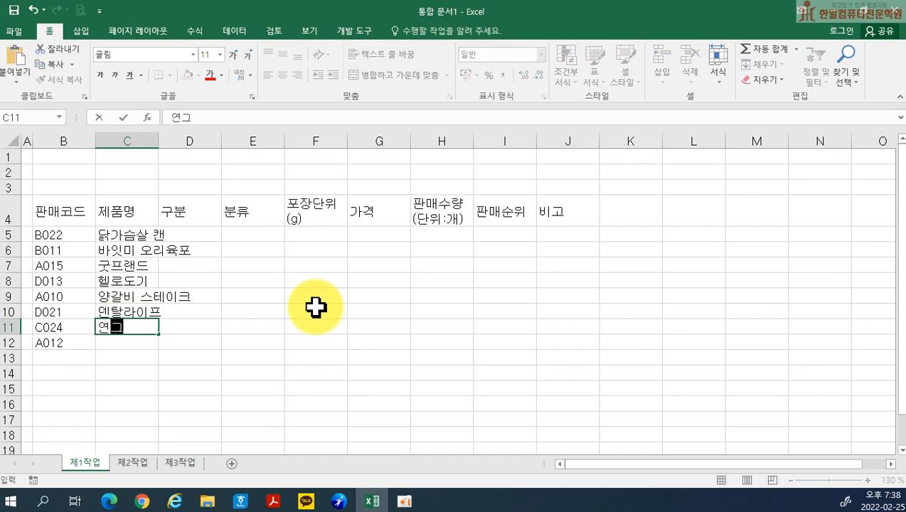
key("Return")
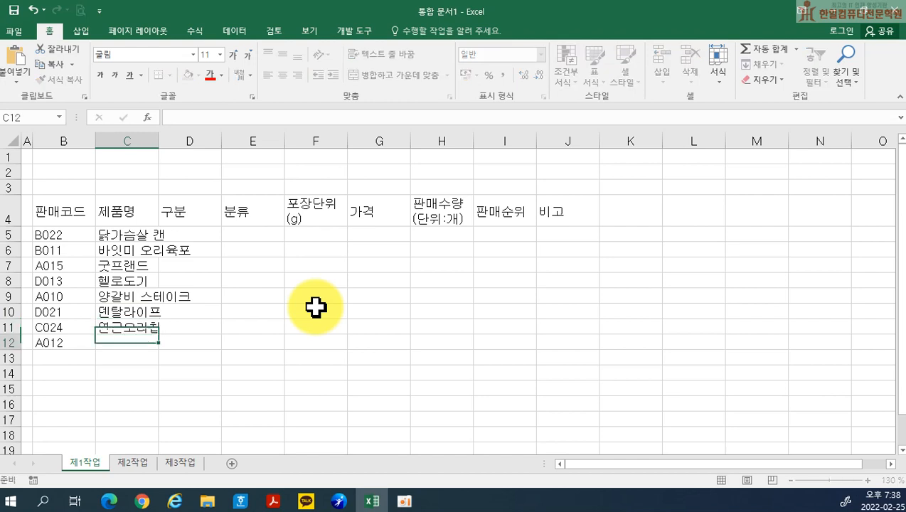
type("칼수")
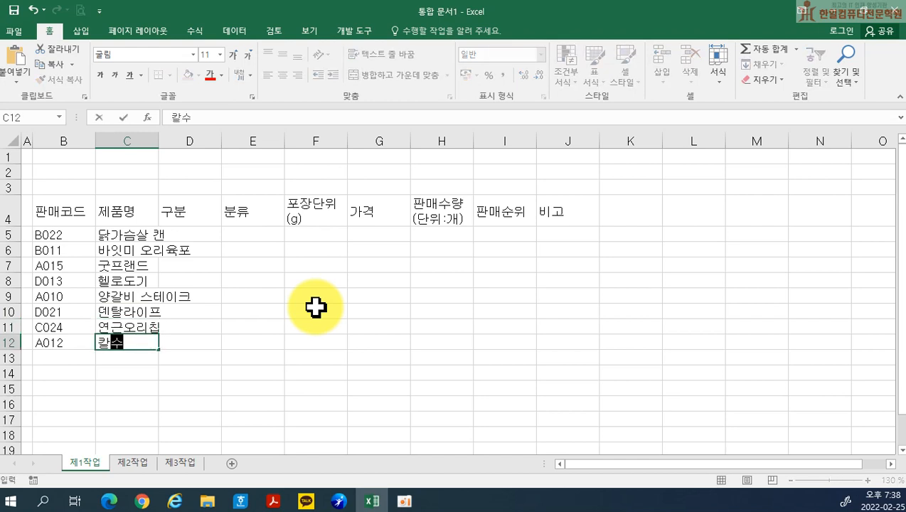
type("본 사시미")
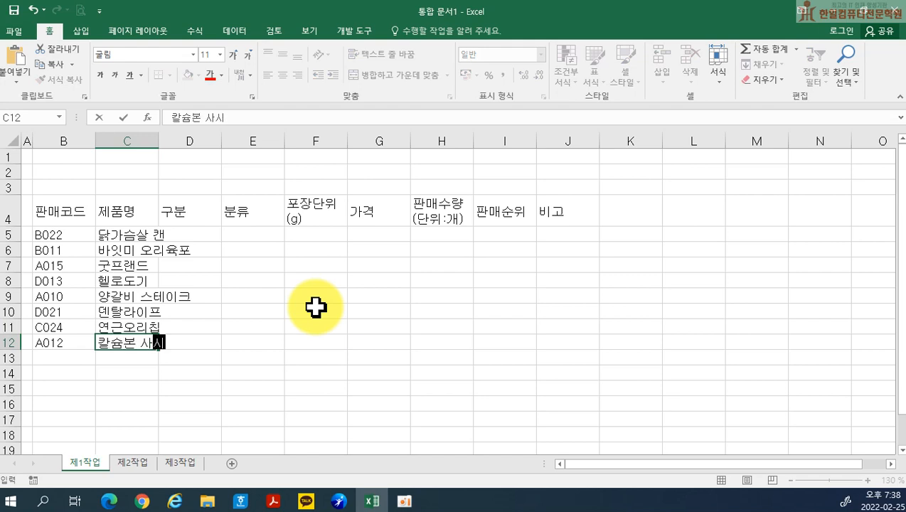
key("Return")
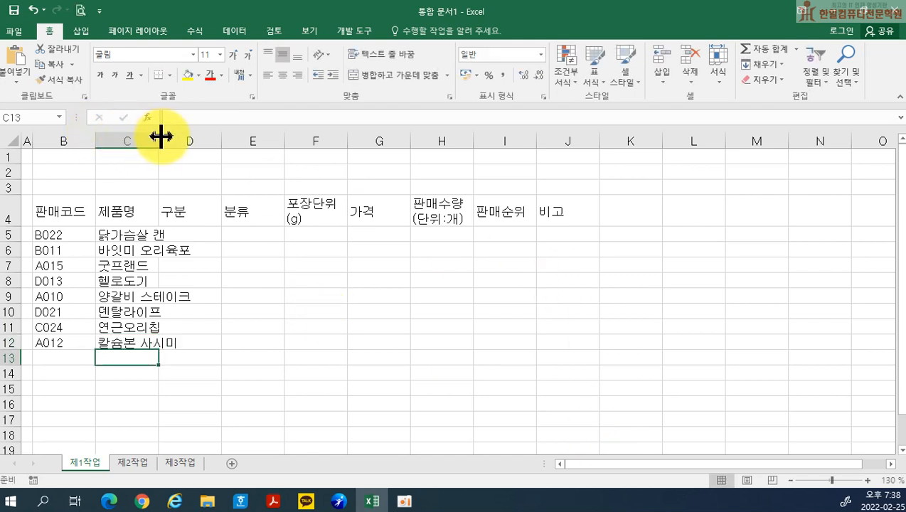
double_click(159, 137)
- Enter the 구분 values 통조림, 육포, 개껌 and 통조림 in cells D5 to D8
left_click(219, 233)
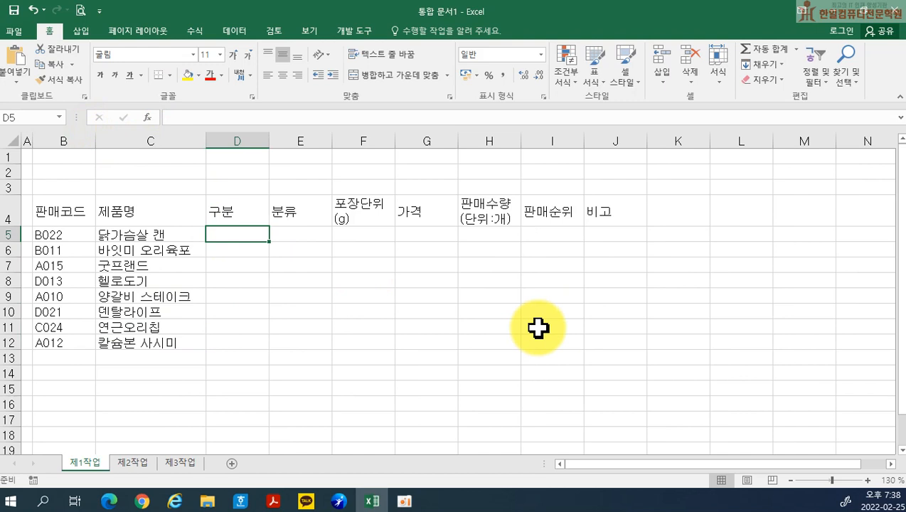
type("통조림")
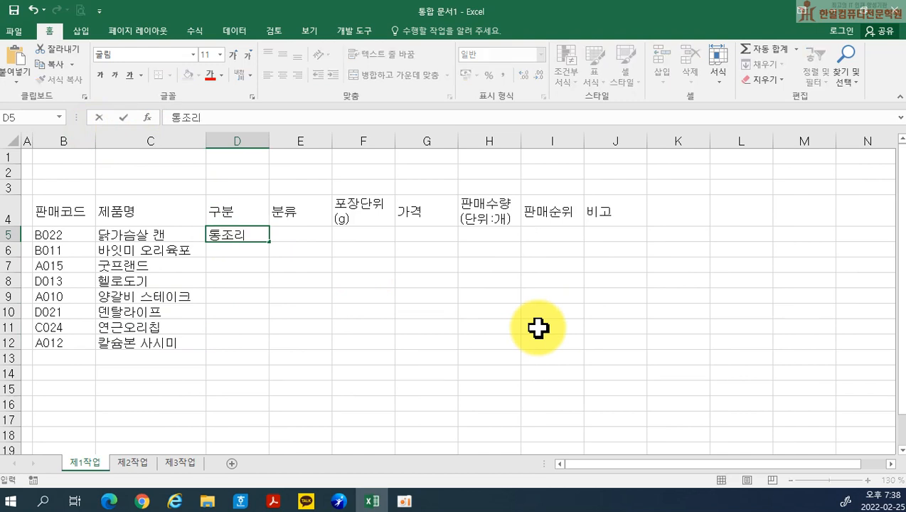
key("Return")
type("육ㅍㅗ")
key("Return")
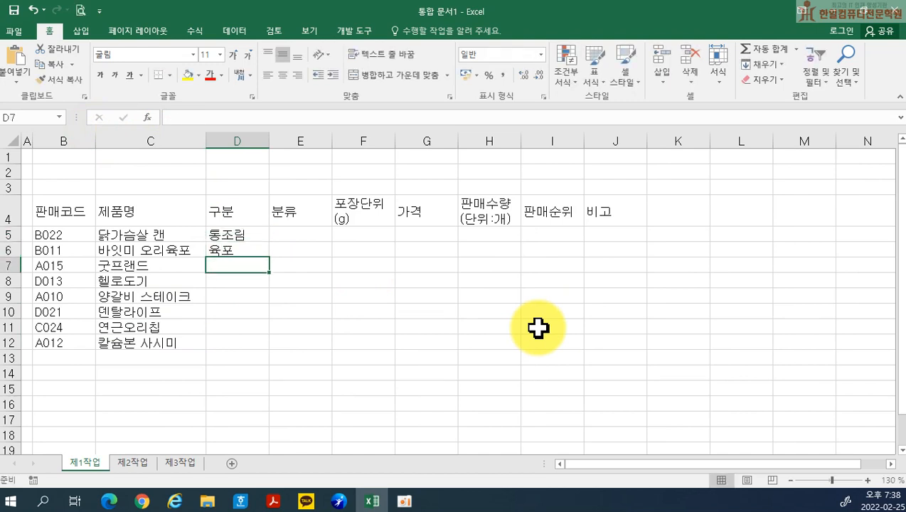
type("개껌")
key("Return")
type("통조림")
key("Return")
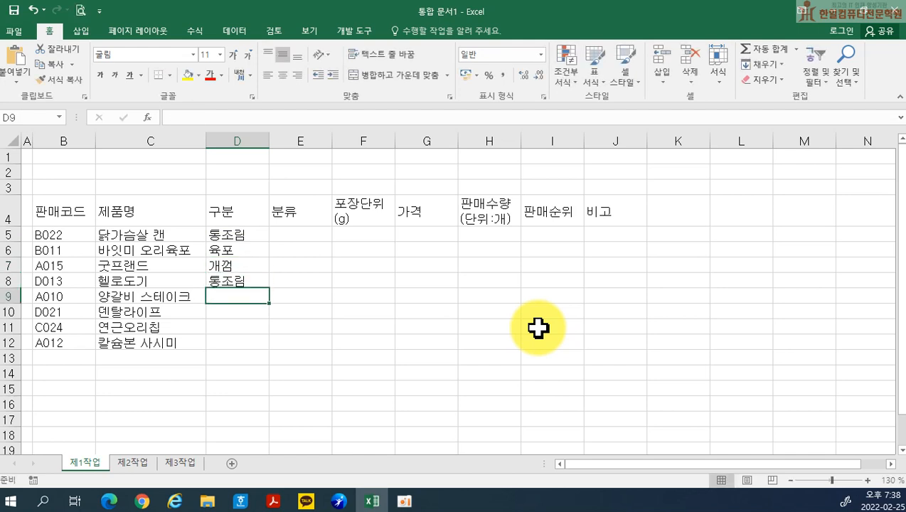
- Enter the 구분 values 육포, 개껌, 비스킷 and 비스킷 in cells D9 to D12
type("비")
key("BackSpace")
key("BackSpace")
type("육포")
key("Return")
type("개껌")
key("Return")
type("비스킷")
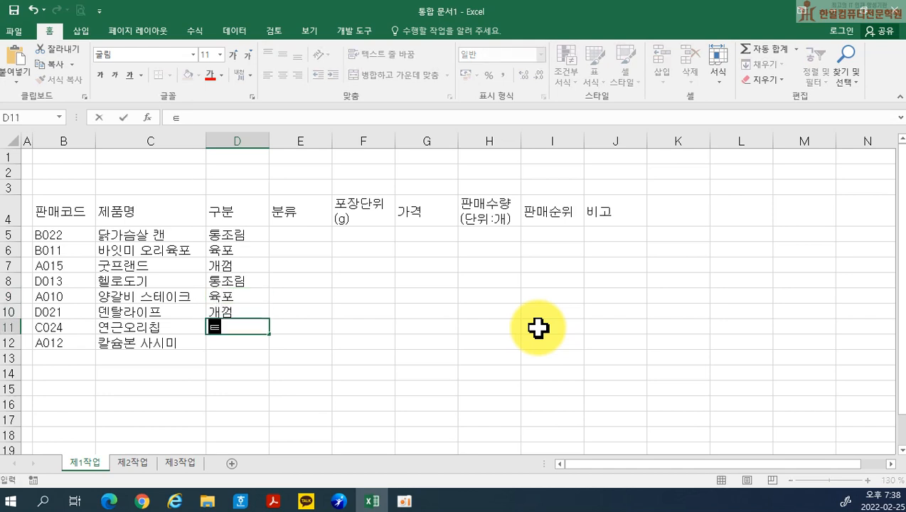
key("Return")
type("비스킷")
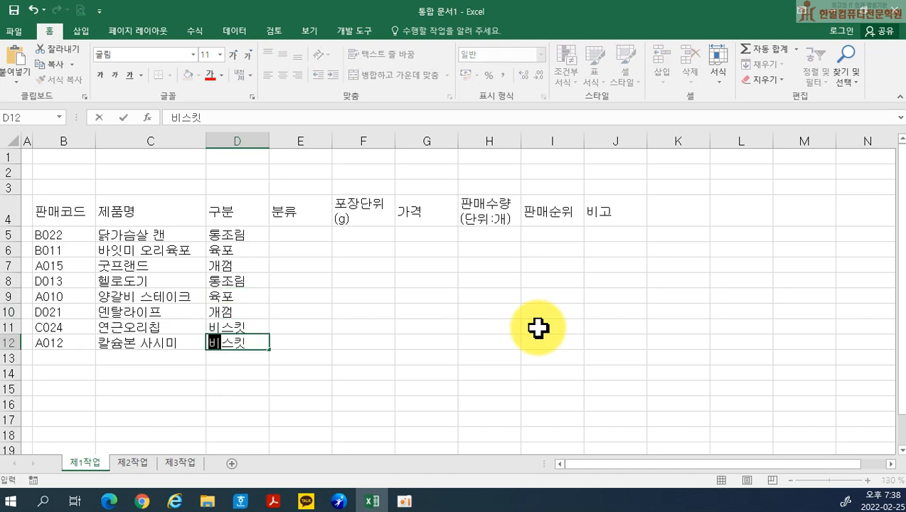
key("Return")
- Enter the 분류 values 노견용, 노견용 and 대형견용 in cells E5 to E7
left_click(302, 228)
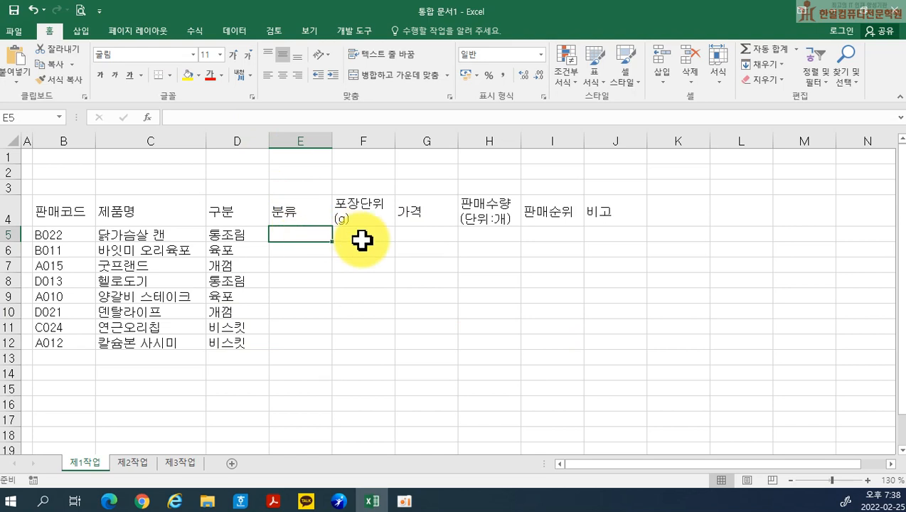
type("노견용")
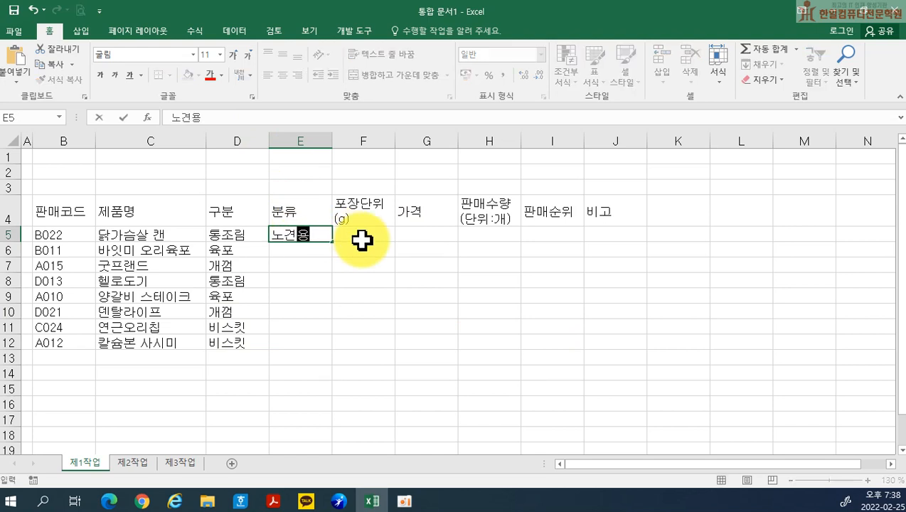
key("Return")
type("뇨")
type("노견용")
key("Return")
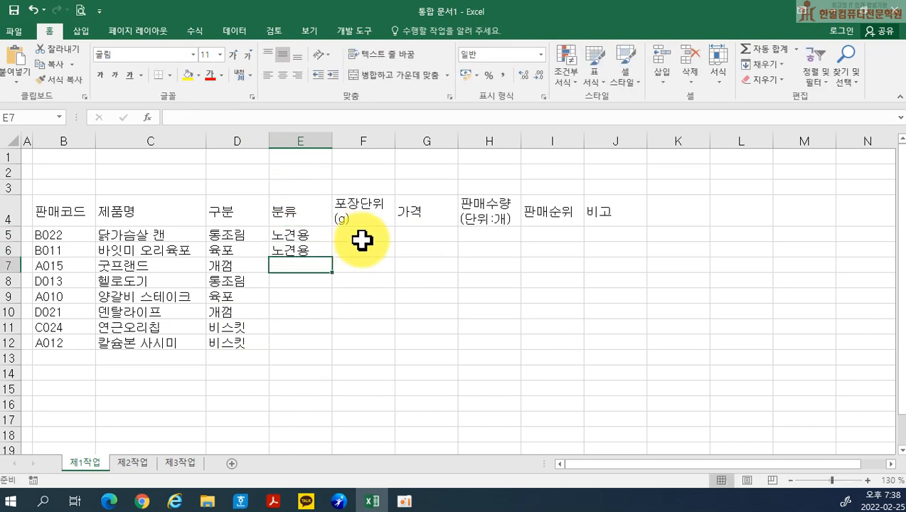
type("대")
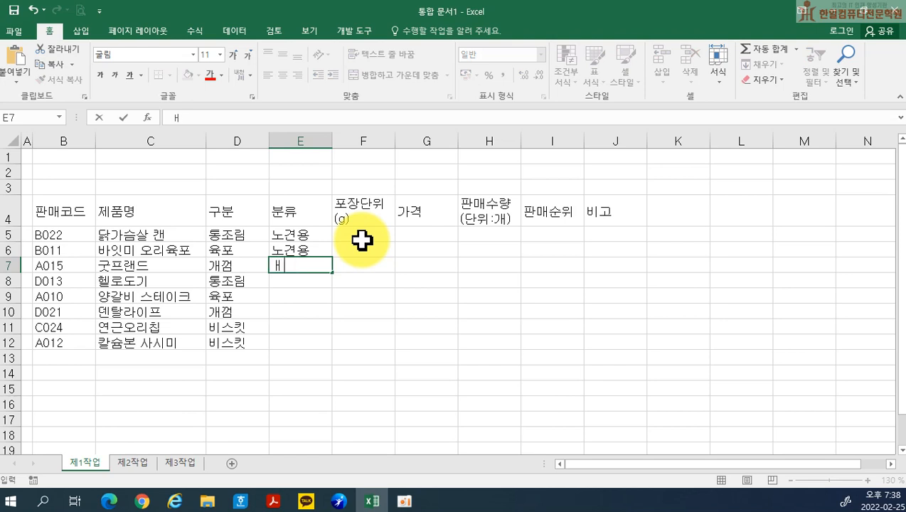
type("형견용")
key("Return")
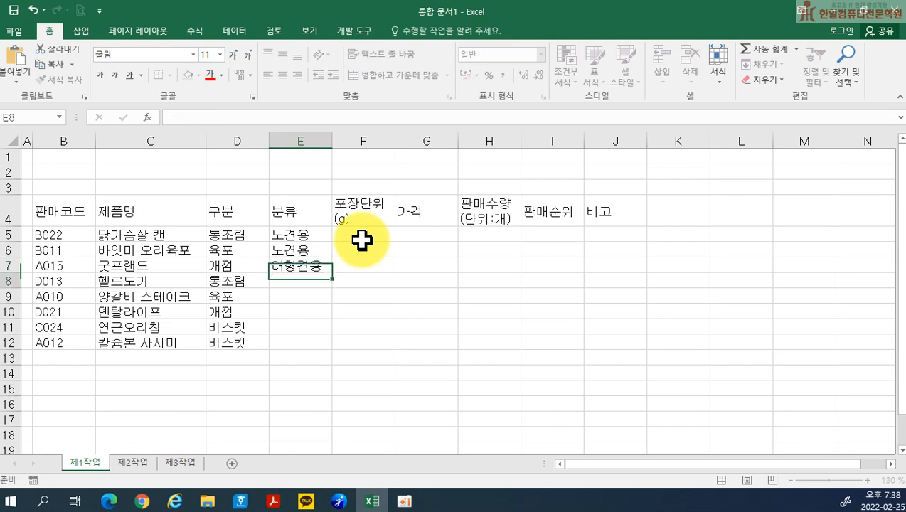
- Enter the 분류 values 비만견용, 대형견용, 비만견용, 노견용 and 대형견용 in cells E8 to E12
type("비만견용")
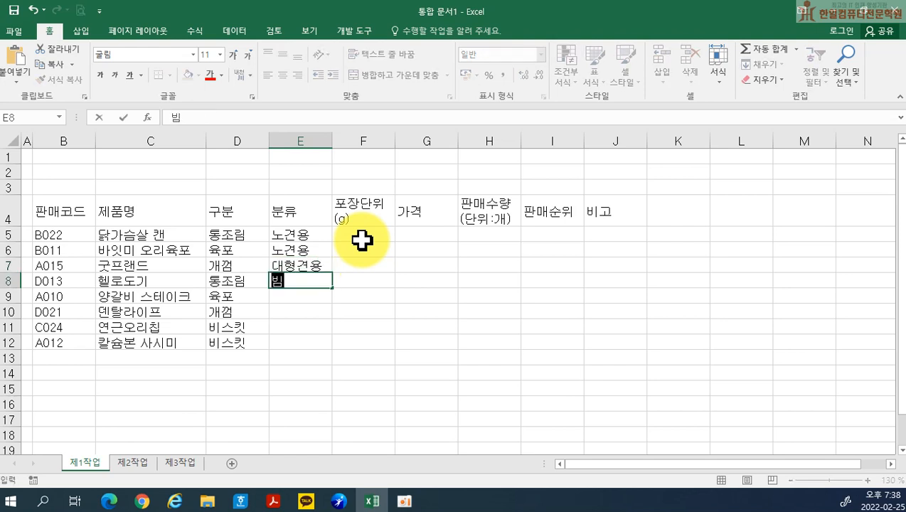
key("Return")
type("대형견용")
key("Return")
type("비")
key("Return")
type("노견용")
key("Return")
type("대")
key("Return")
- Enter the packaging units 300, 70, 200 and 180 in cells F5 to F8
left_click(362, 241)
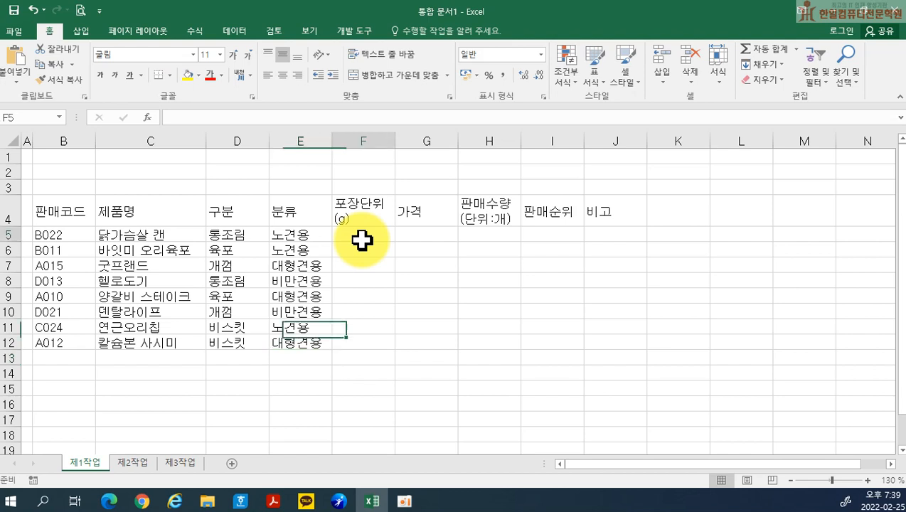
type("300")
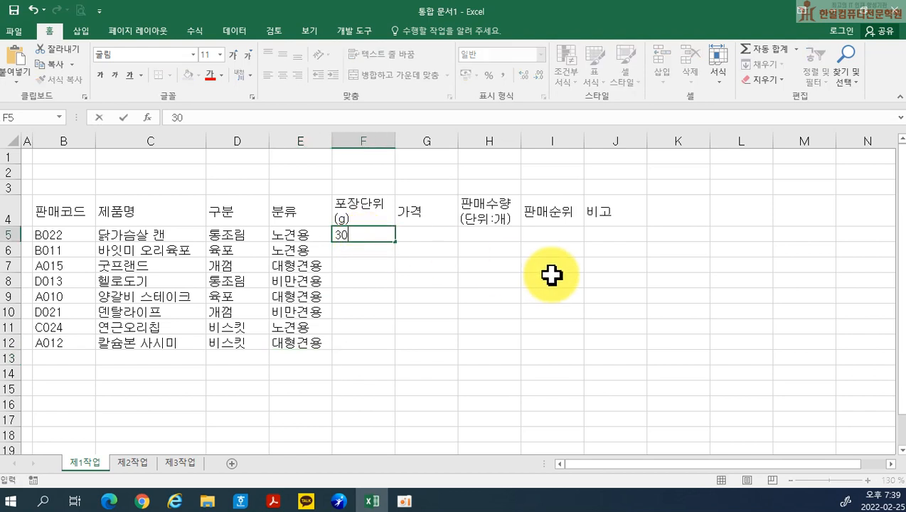
key("Return")
type("70")
key("Return")
type("200")
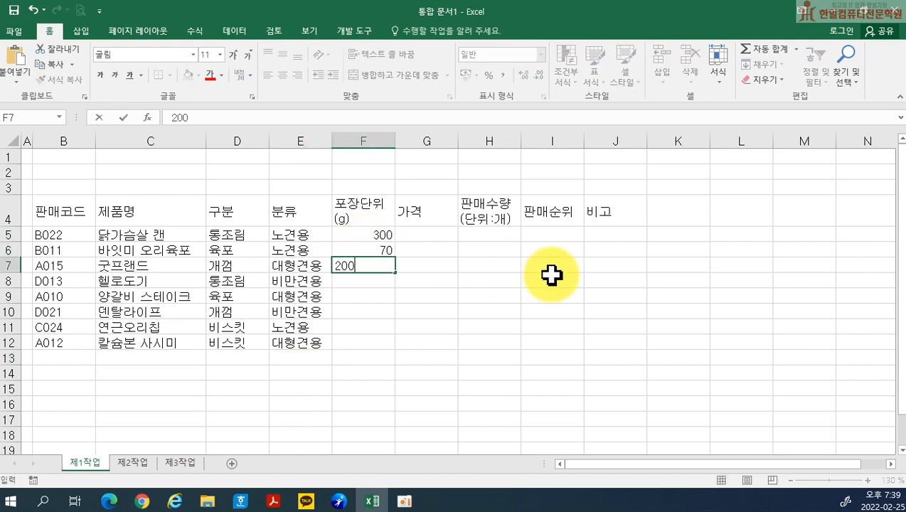
key("Return")
type("180")
key("Return")
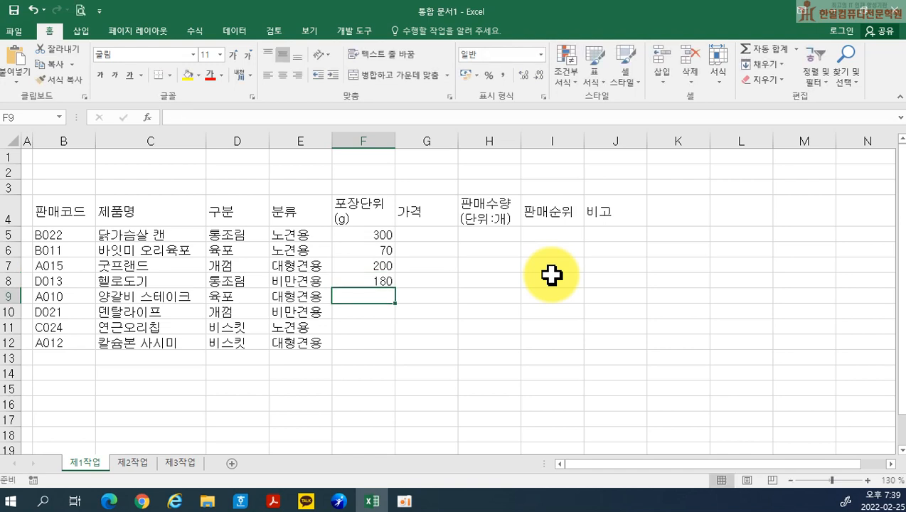
- Enter the packaging units 30, 7, 220 and 400 in cells F9 to F12
type("30")
key("Return")
type("7")
key("ctrl+Return")
key("Return")
type("220")
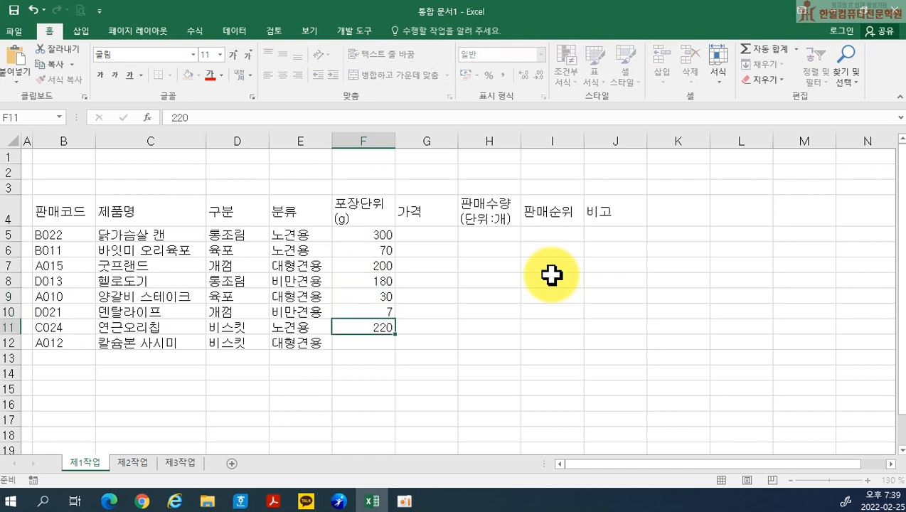
key("Return")
type("400")
key("Return")
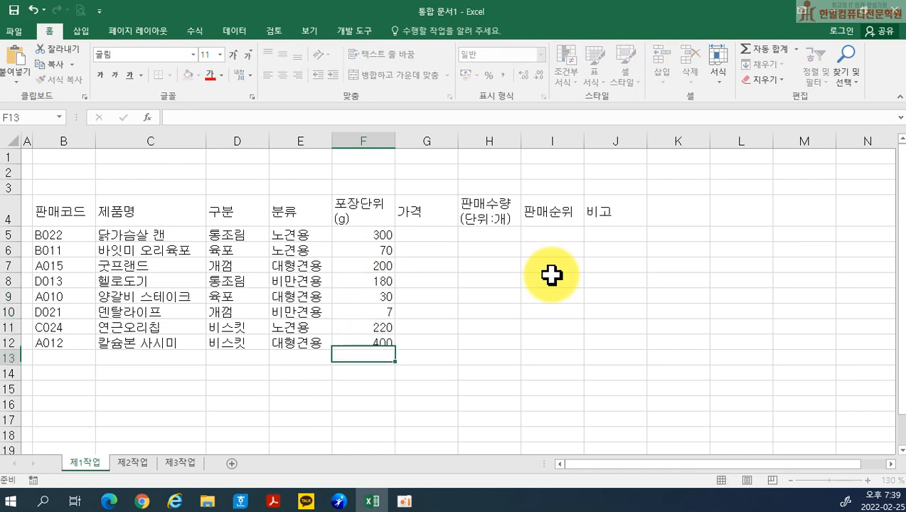
- Enter the prices 4750, 1190 and 9800 in cells G5 to G7
left_click(439, 234)
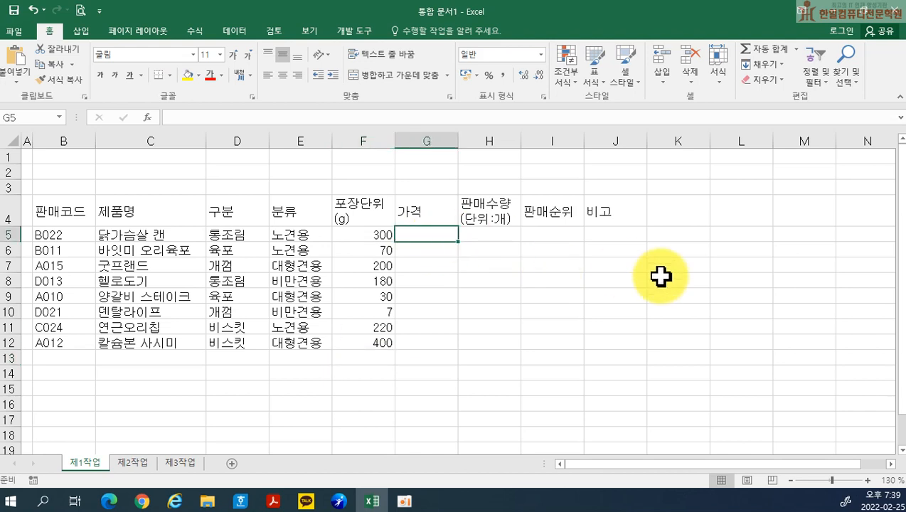
type("475")
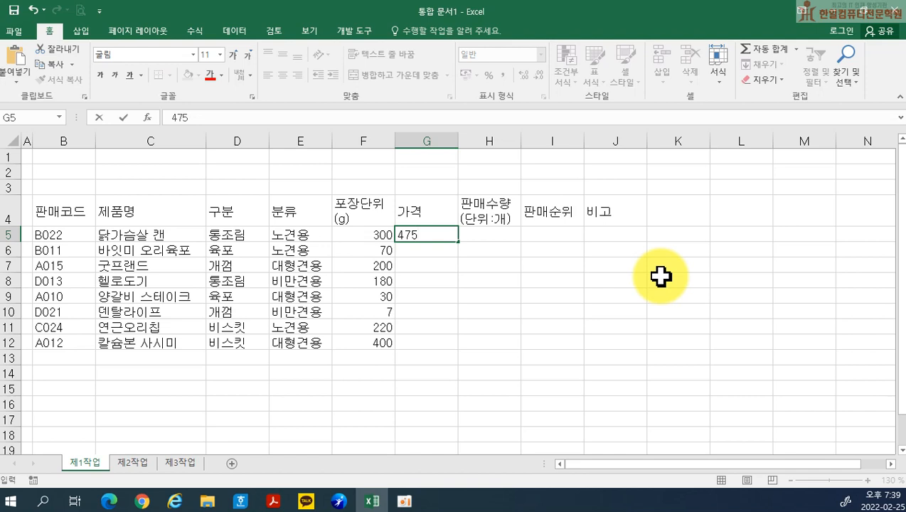
type("200")
key("Return")
type("11")
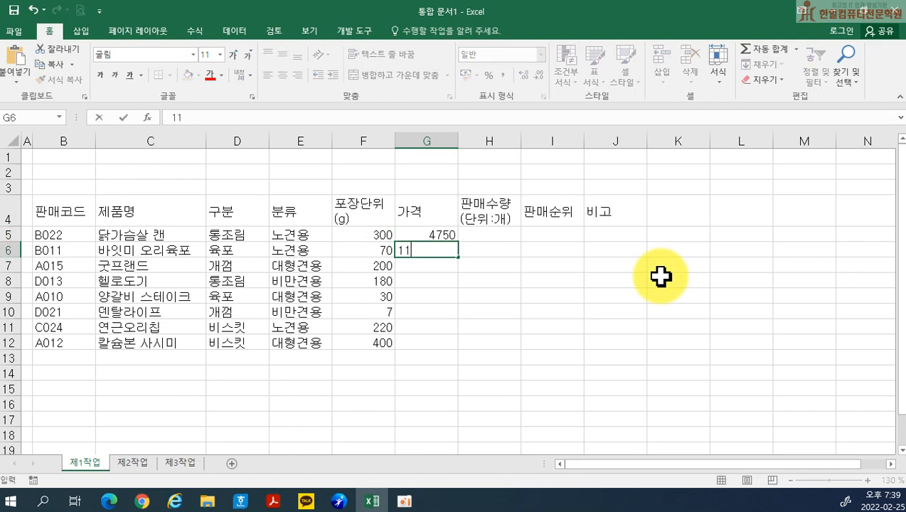
key("Return")
type("9800")
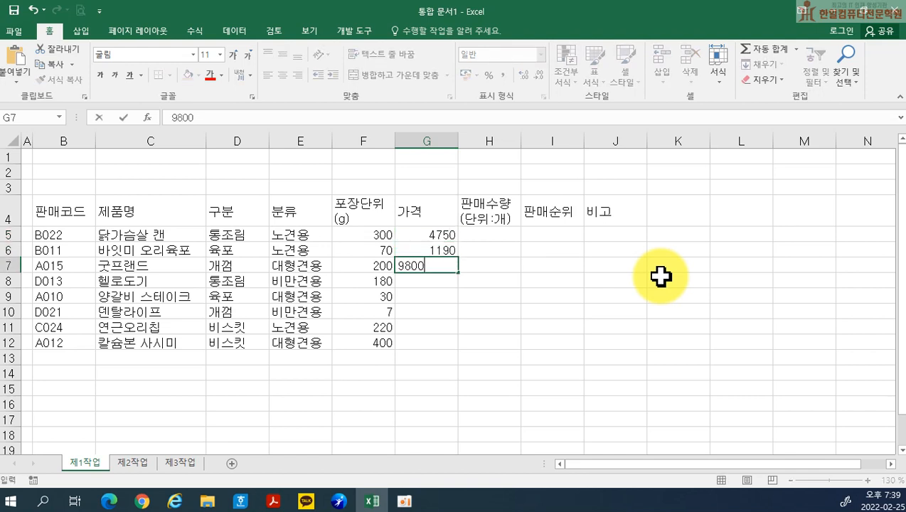
key("Return")
- Enter the price 3990 for 헬로도기 in cell G8
type("339")
type("0")
key("BackSpace")
key("BackSpace")
type("9")
key("BackSpace")
key("BackSpace")
type("990")
key("Return")
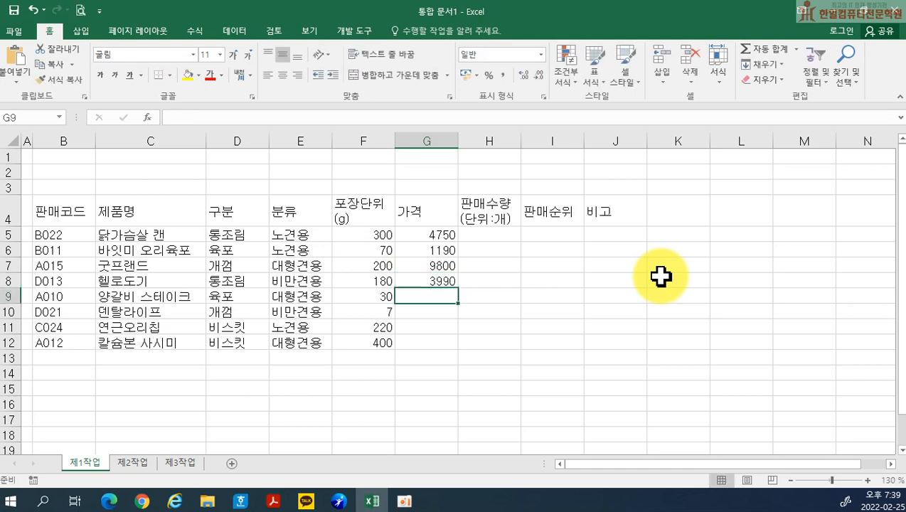
- Enter the prices 1100, 2700, 3000 and 4900 in cells G9 to G12
type("1100")
key("Return")
type("2700")
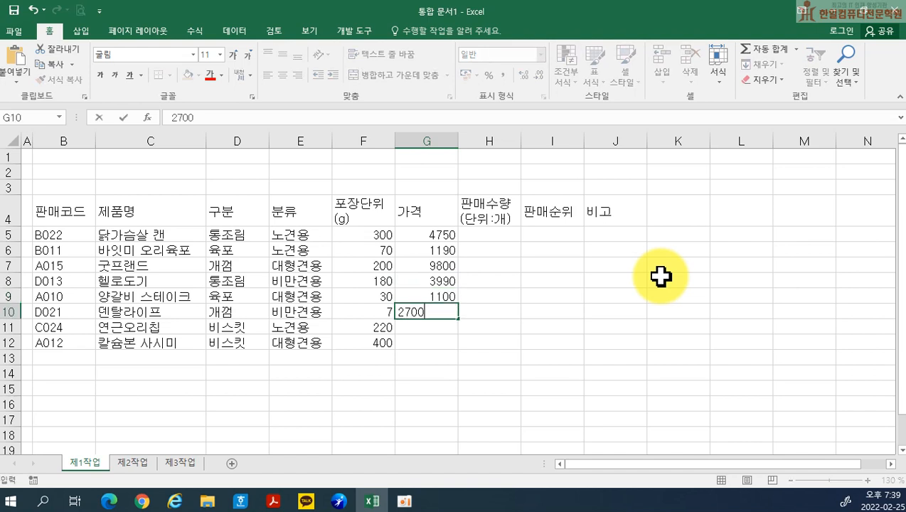
key("Return")
type("3000")
key("Return")
type("4900")
key("Return")
- Enter the sales quantities 71, 35, 65 and 49 in cells H5 to H8
key("Right")
key("Up")
key("Up")
key("Up")
key("Up")
key("Up")
key("Up")
key("Up")
key("Up")
type("71")
key("Return")
type("35")
key("Return")
type("65")
key("Return")
type("49")
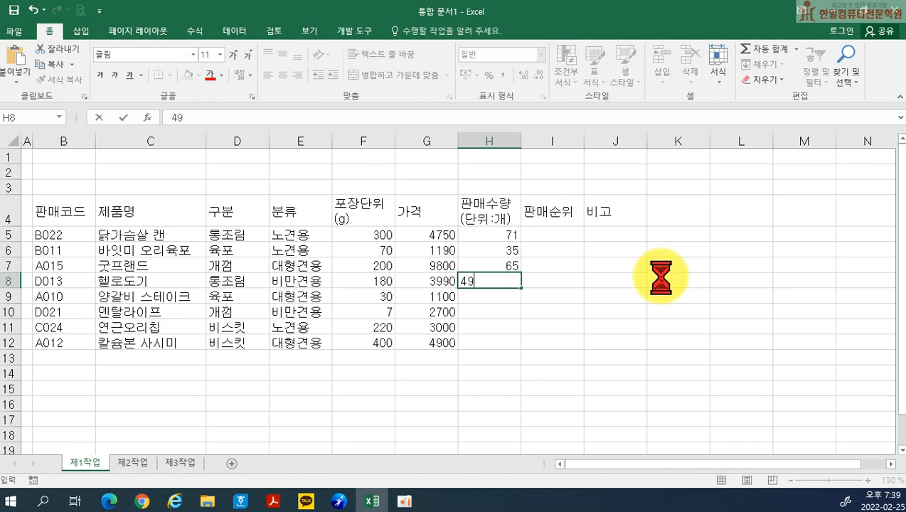
key("Return")
- Enter the sales quantities 125, 114, 64 and 94 in cells H9 to H12
type("125")
key("Return")
type("64")
key("Return")
type("9")
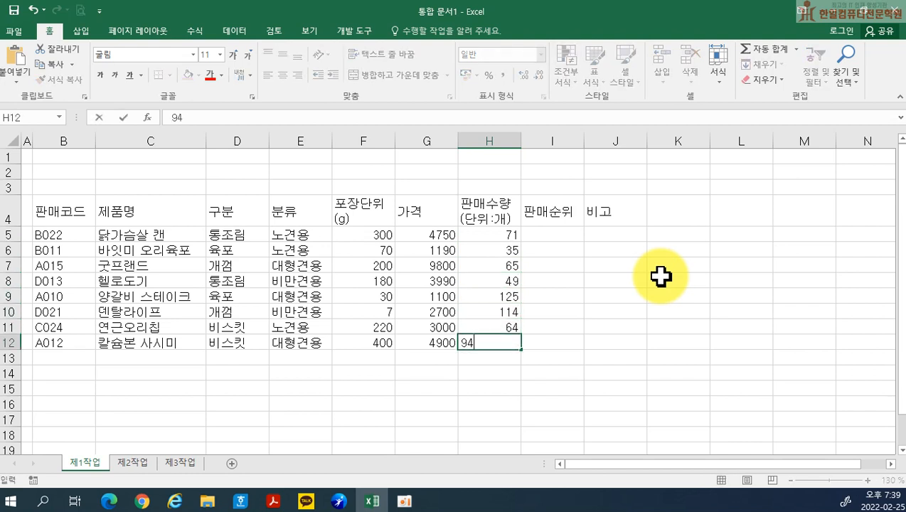
type("4")
key("Return")
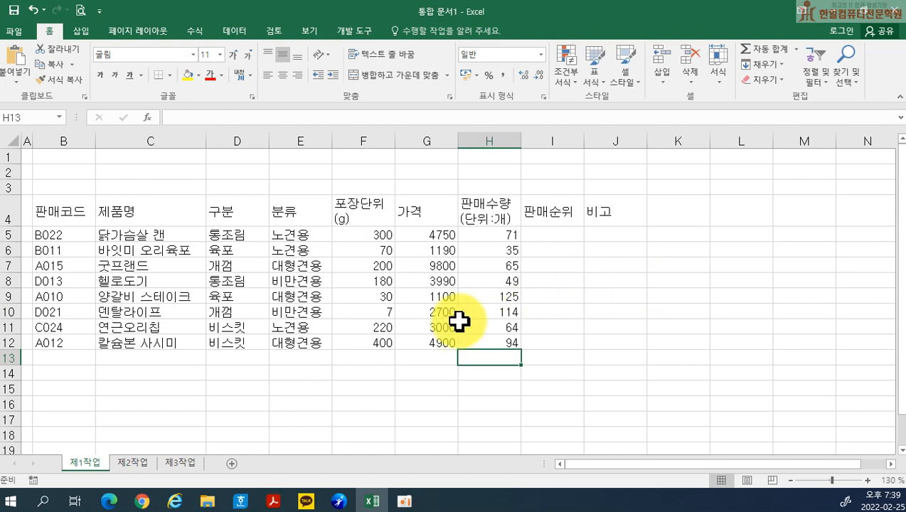
- Merge and centre cells B13:D13, and likewise B14:D14, below the product table
left_click_drag(41, 357, 234, 338)
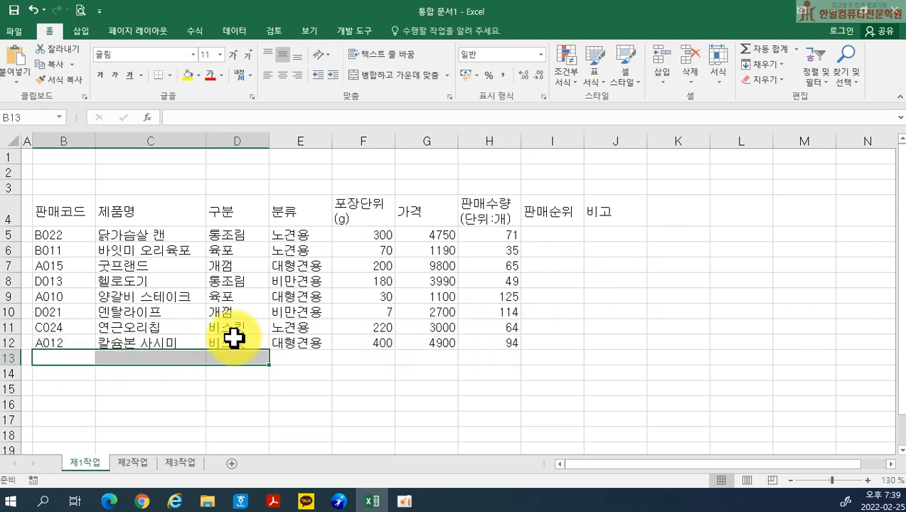
left_click(397, 75)
left_click_drag(271, 367, 228, 358)
- Enter the labels 노견용 제품 판매수량(단위:개) 합계 in B13 and 통조림의 평균 가격 in B14
type("녹")
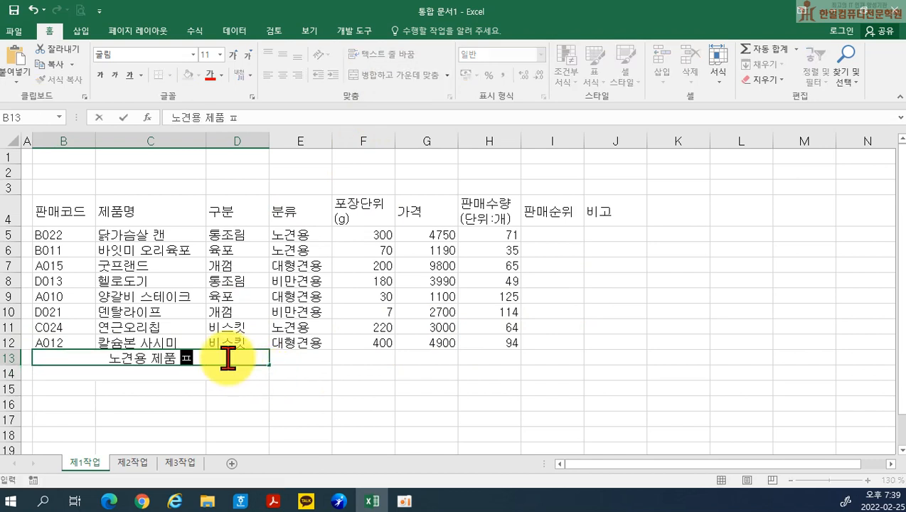
type("견용 제품 판매수량(단위:개) 합계")
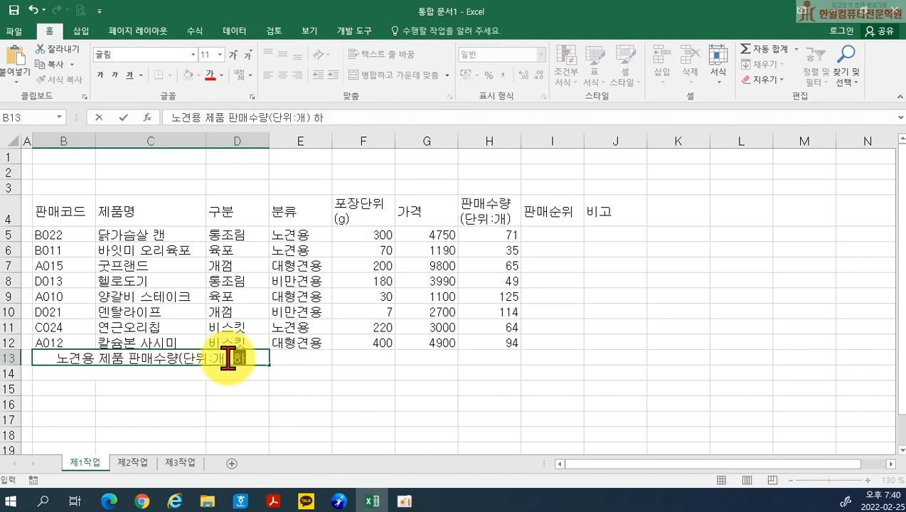
key("Return")
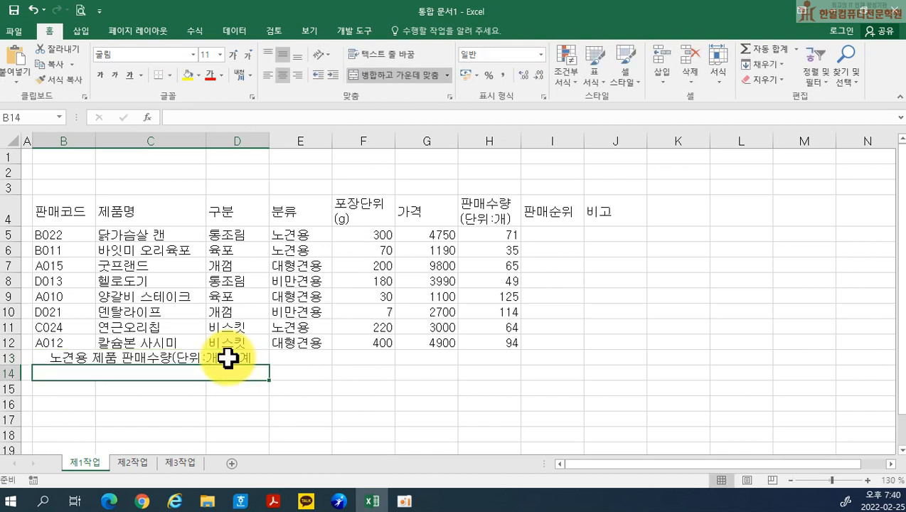
type("통")
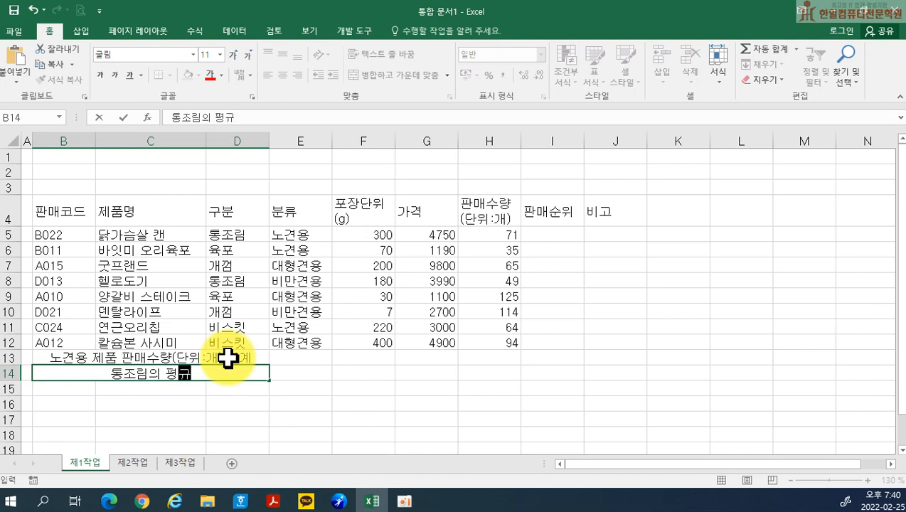
type("조림의 평균 가격")
key("Return")
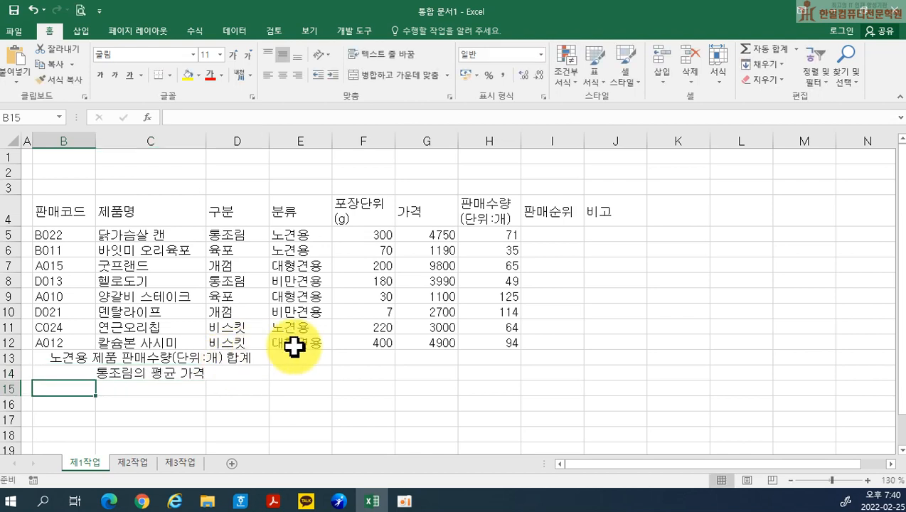
- Merge and centre the cell ranges F13:F14 and G13:I13
left_click_drag(359, 356, 354, 370)
left_click(399, 74)
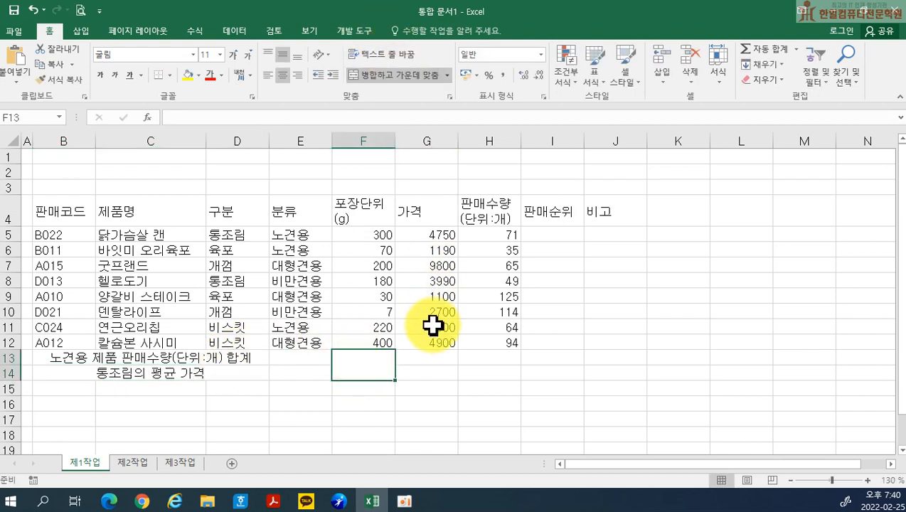
left_click_drag(431, 363, 552, 358)
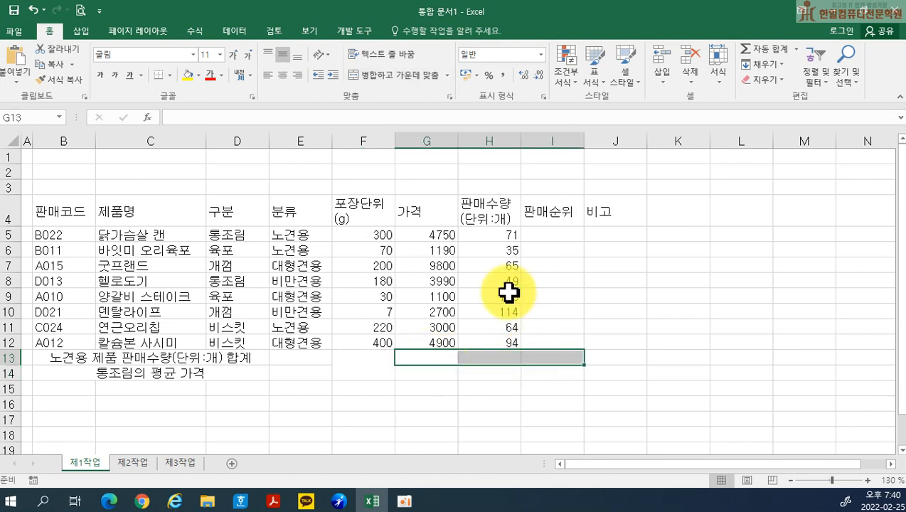
left_click(414, 77)
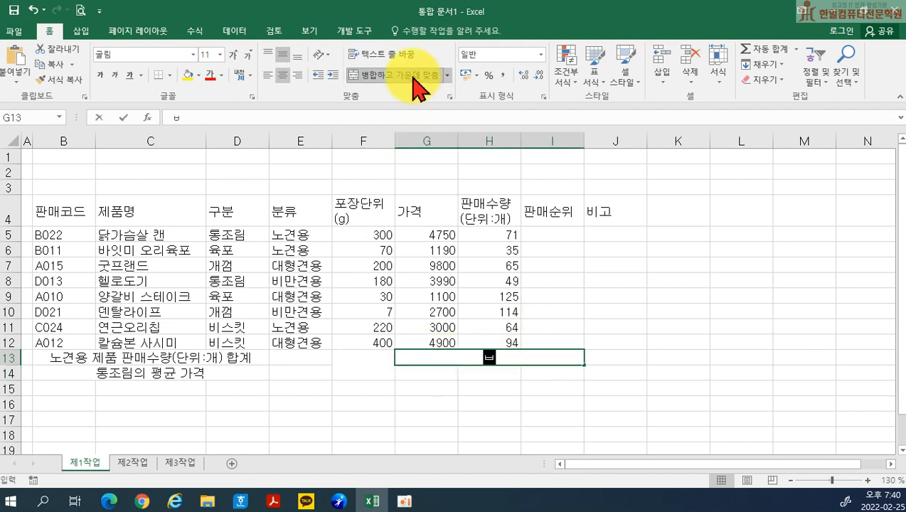
- Enter the labels 비스킷 제품 개수 in G13, 제품명 in G14 and 구분 in I14
type("비스")
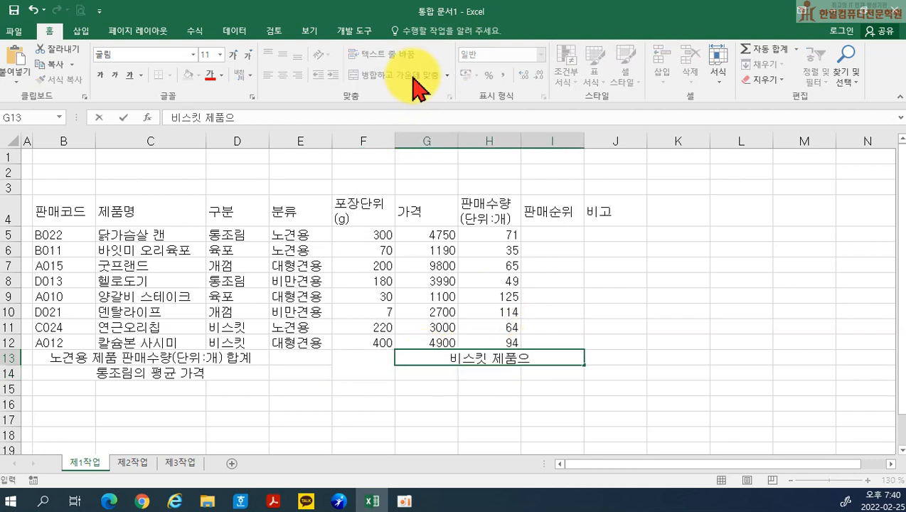
type("킷 제품 개수")
key("Return")
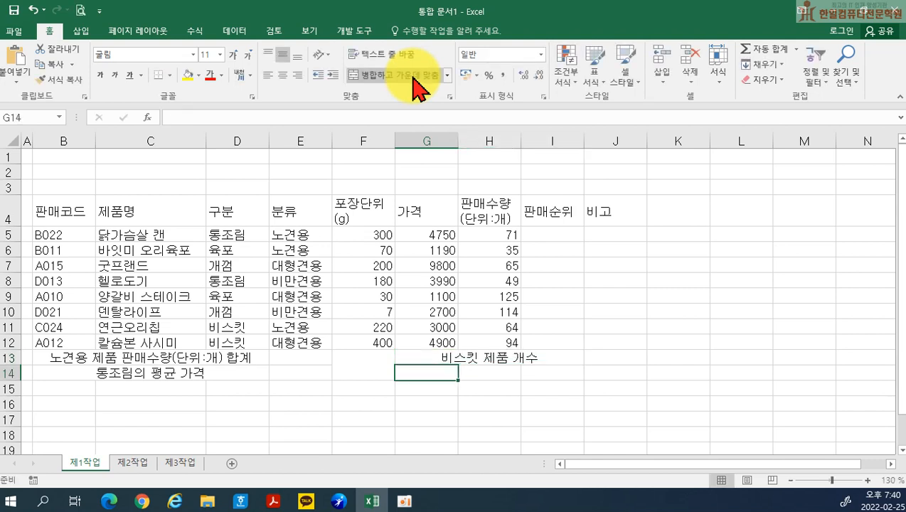
type("젤품명")
key("Tab")
key("Tab")
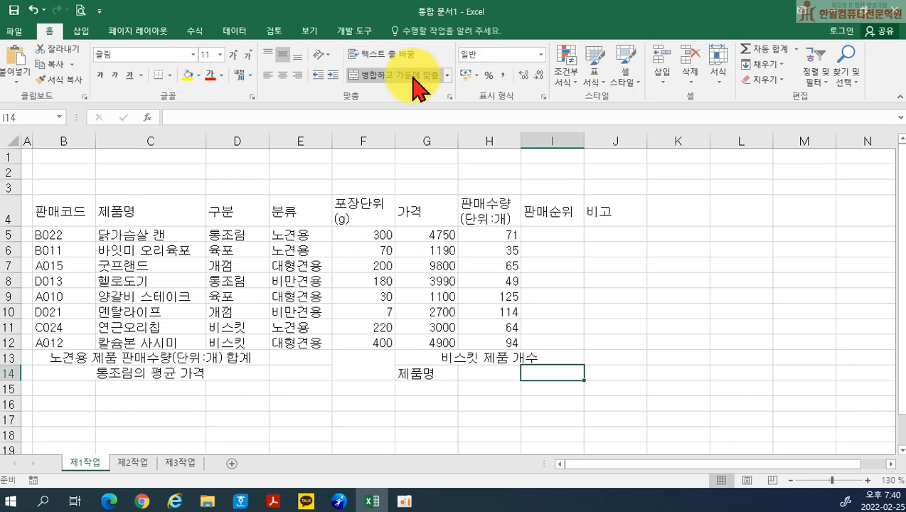
type("구분")
key("Return")
- Apply all borders to the whole table B4:J14
left_click_drag(59, 208, 611, 374)
left_click(166, 75)
left_click(177, 190)
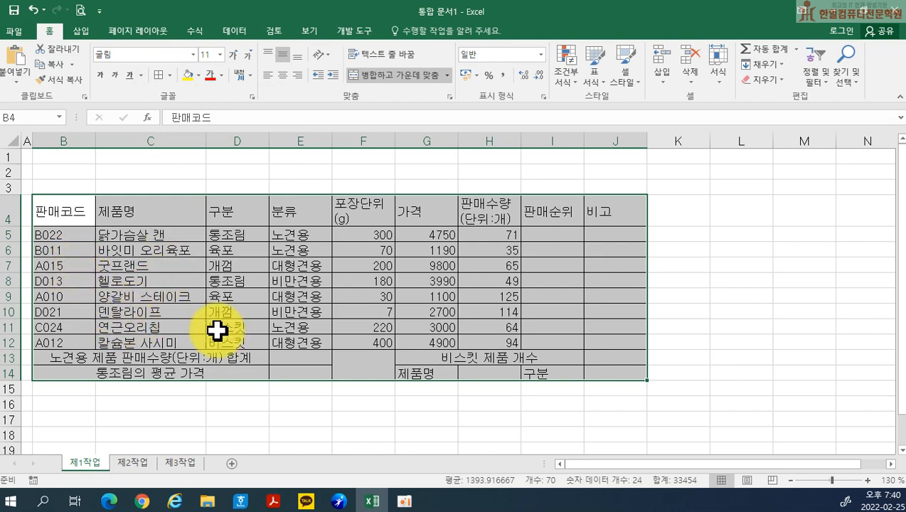
- Cross out the merged cell F13:F14 with both diagonal borders
left_click(361, 365)
right_click(363, 365)
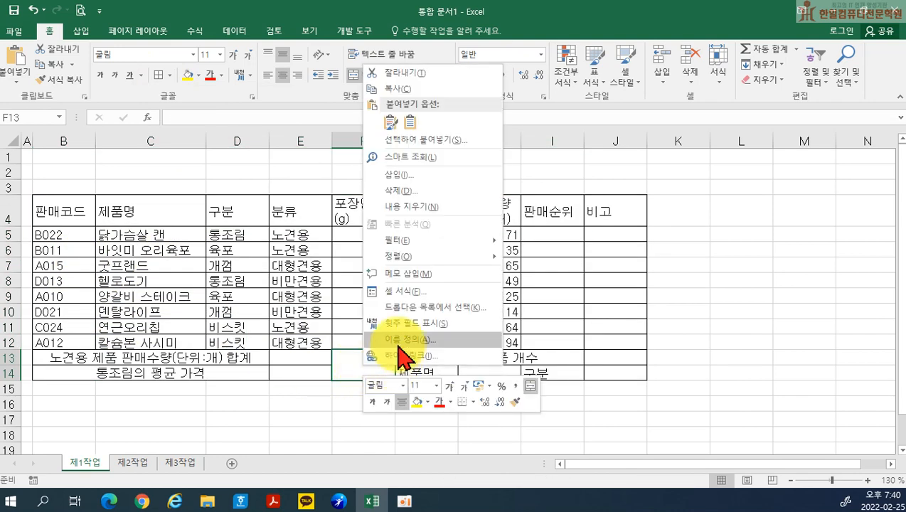
left_click(407, 292)
left_click(362, 137)
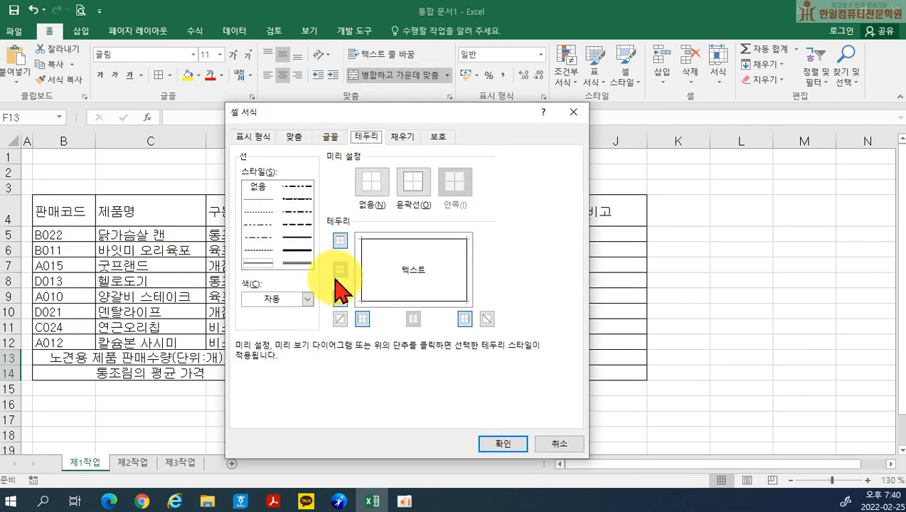
left_click(340, 319)
left_click(487, 319)
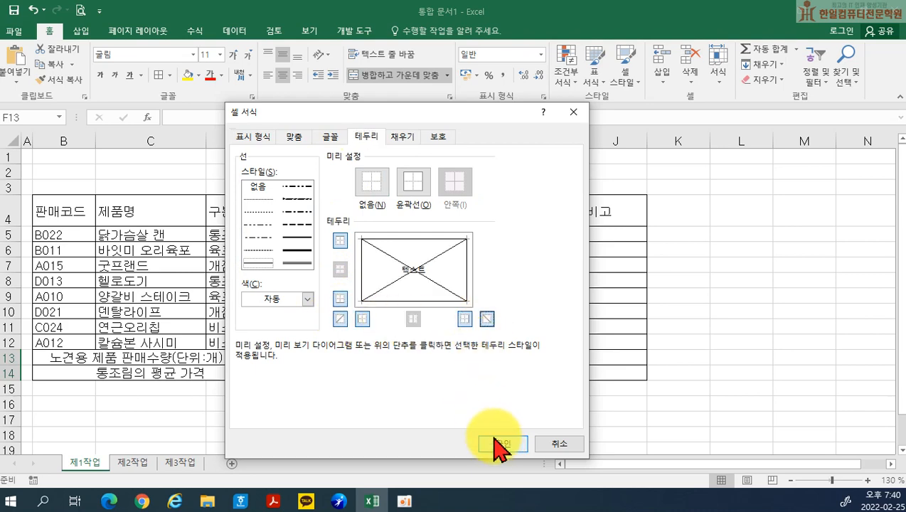
left_click(500, 444)
left_click(609, 404)
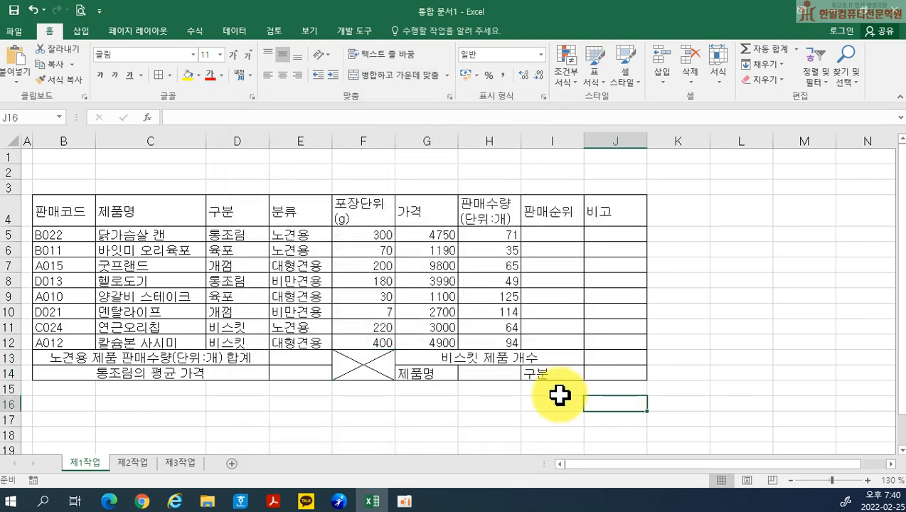
- Centre the contents of the header row B4:J4, the text range B5:E12 and cells G14 and I14 horizontally
left_click_drag(64, 211, 616, 214)
left_click_drag(74, 235, 299, 342)
left_click(430, 375, "ctrl")
left_click(558, 372, "ctrl")
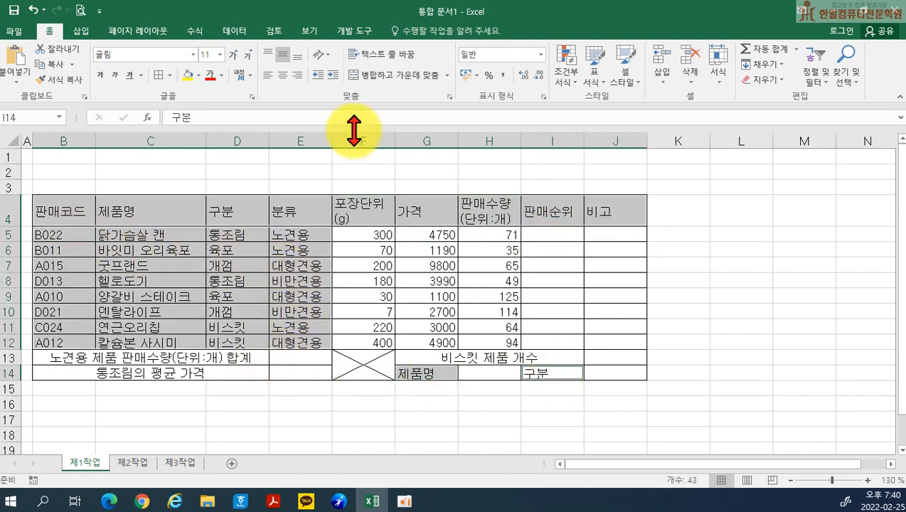
left_click(283, 75)
left_click(605, 296)
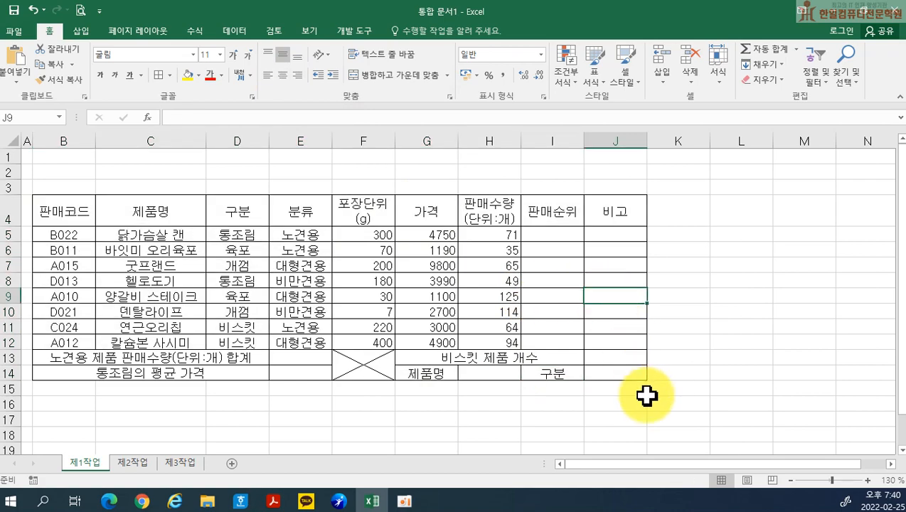
- Close GE11-13C.pdf and GW12-11A.pdf, and read the conditions below the table of GE10-09C.pdf in Adobe Acrobat Reader
scroll(334, 334, "up", 2)
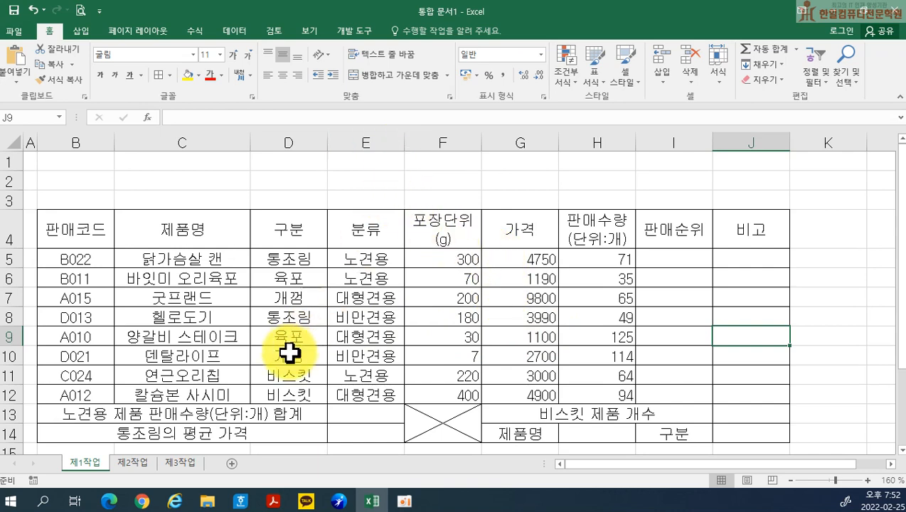
mouse_move(272, 502)
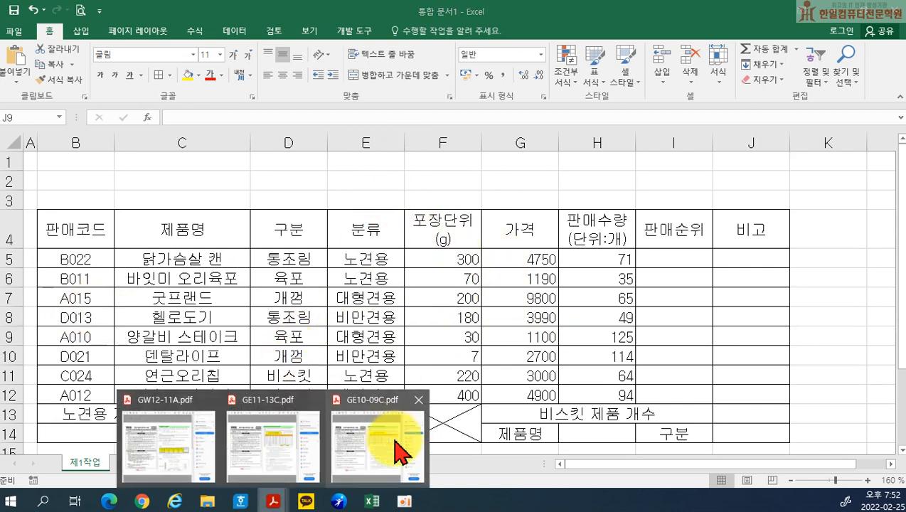
left_click(314, 401)
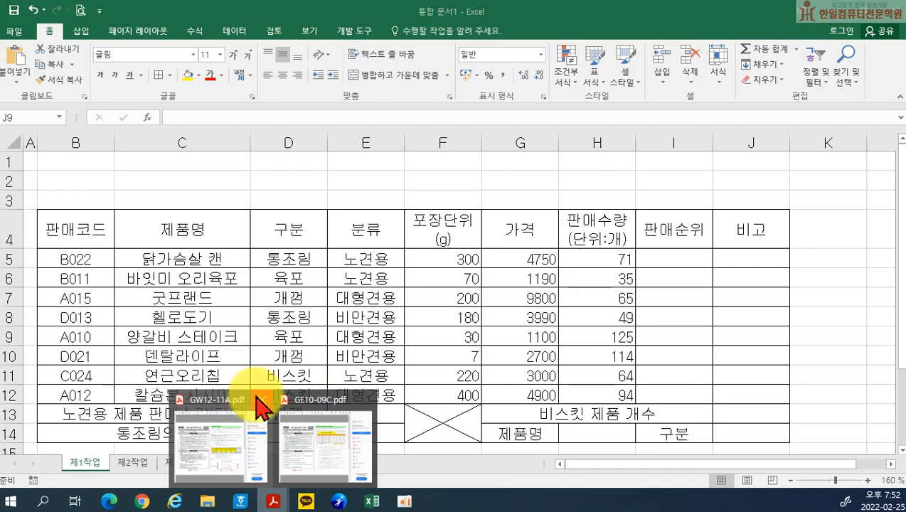
left_click(258, 400)
left_click_drag(498, 1, 499, 7)
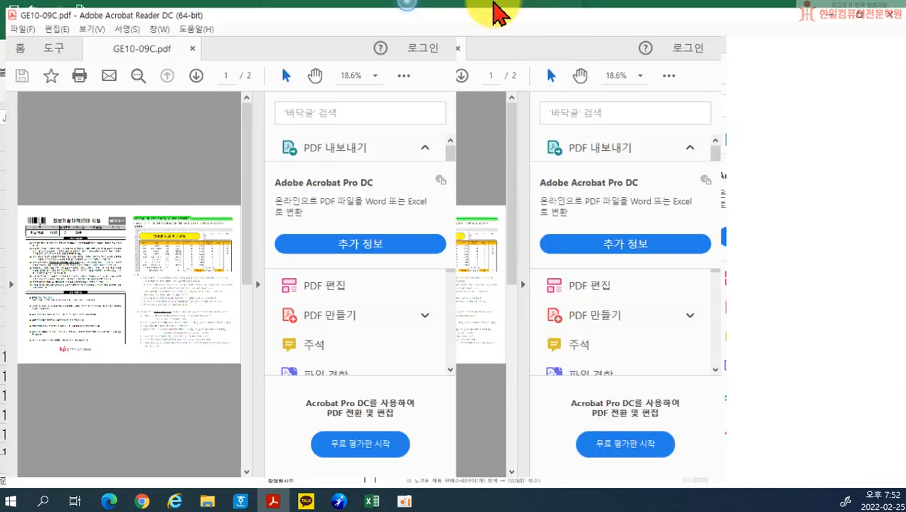
scroll(473, 317, "up", 5)
left_click_drag(574, 316, 313, 304)
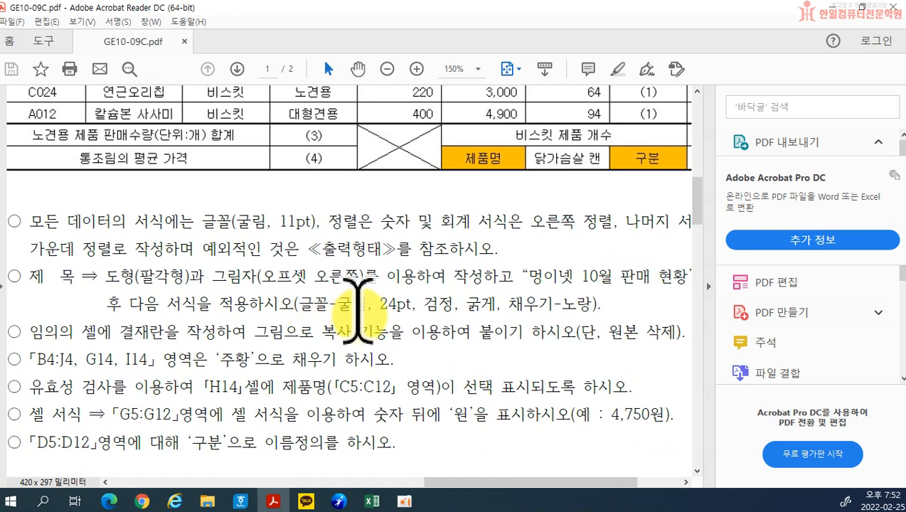
scroll(356, 307, "down", 1)
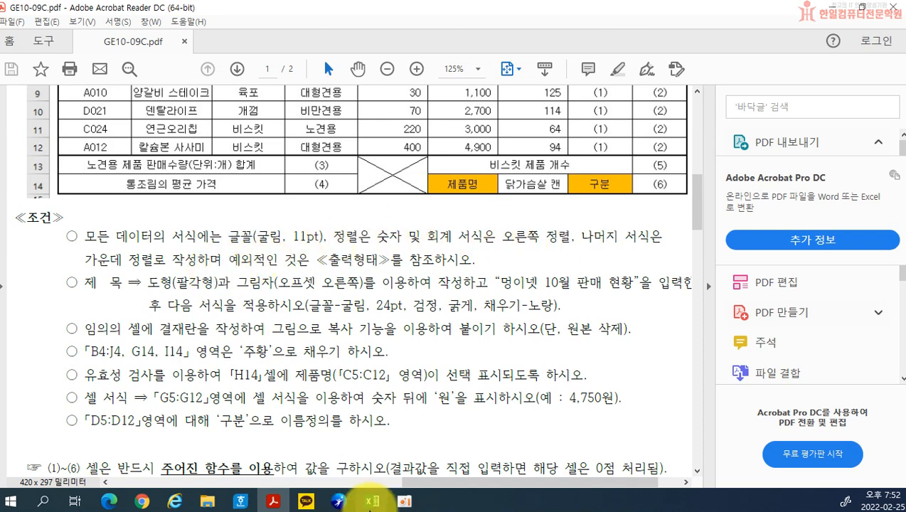
- Switch back to Excel and apply the comma style to the prices in G5:G12
left_click(372, 502)
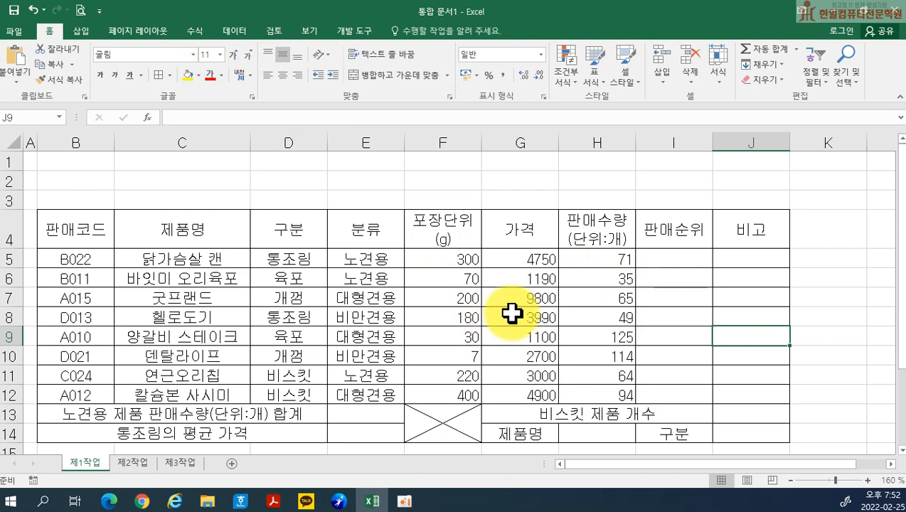
left_click_drag(520, 260, 522, 393)
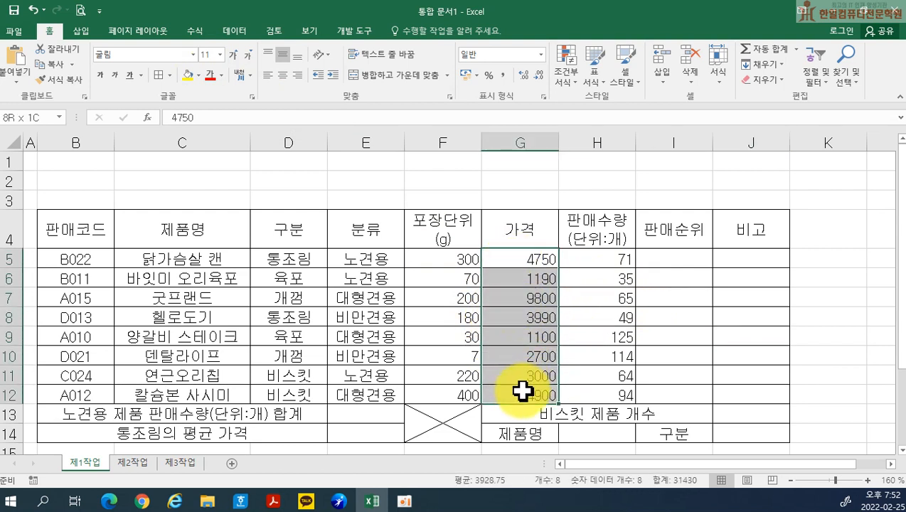
left_click(503, 75)
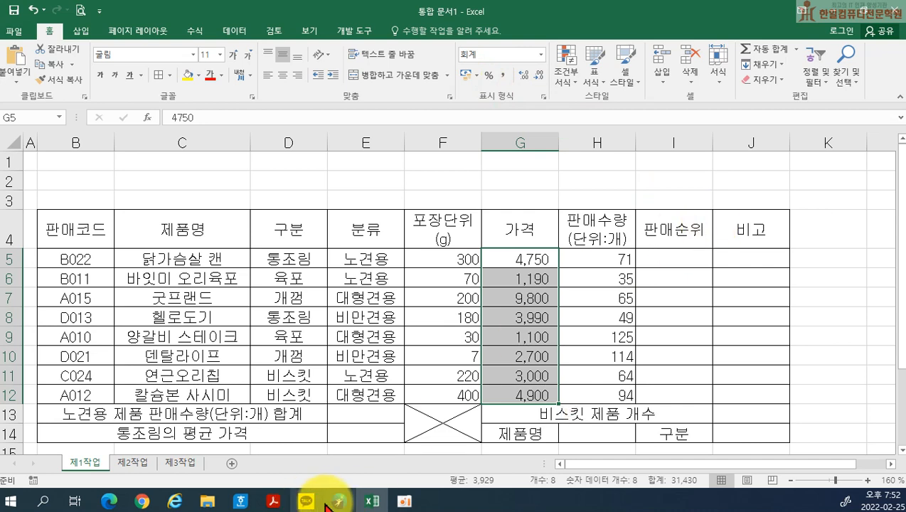
- Check the title requirements in GE10-09C.pdf and draw an octagon about 1.3 cm high and 9.8 cm wide over rows 1 to 3 in Excel
left_click(273, 502)
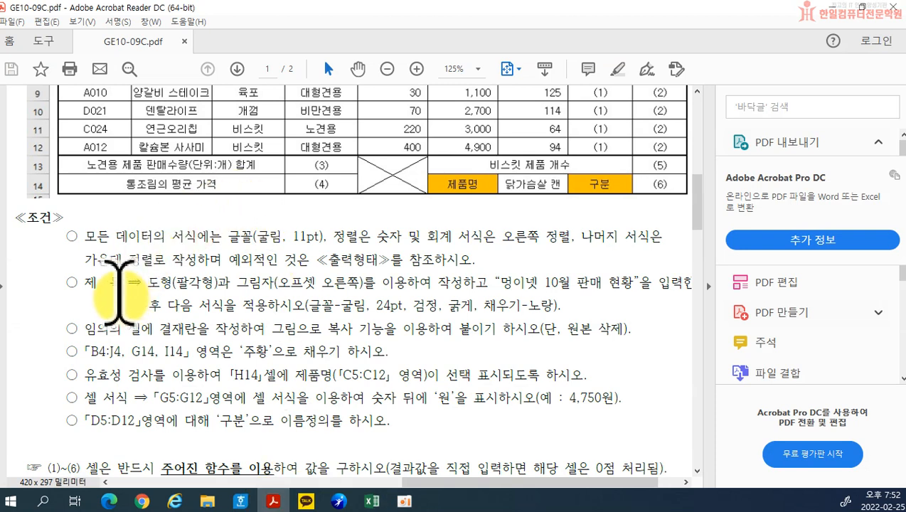
left_click_drag(147, 282, 364, 283)
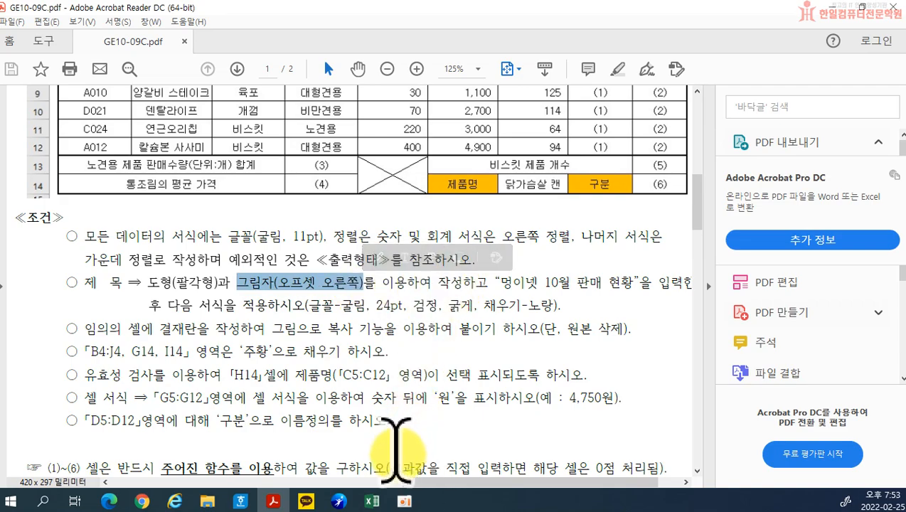
left_click(375, 502)
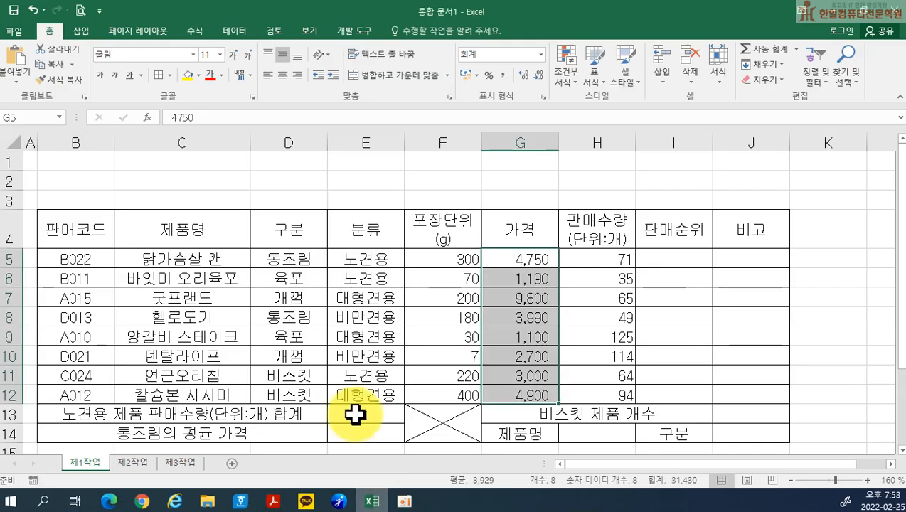
left_click(81, 31)
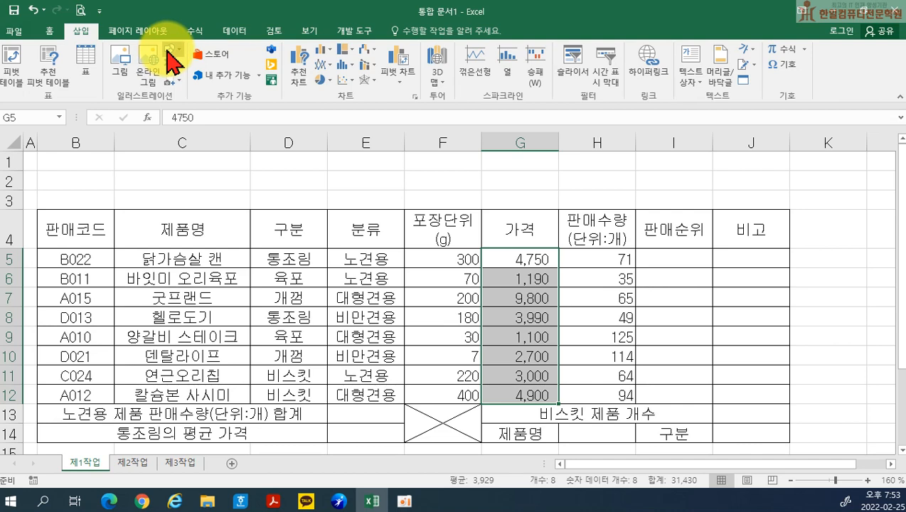
left_click(171, 52)
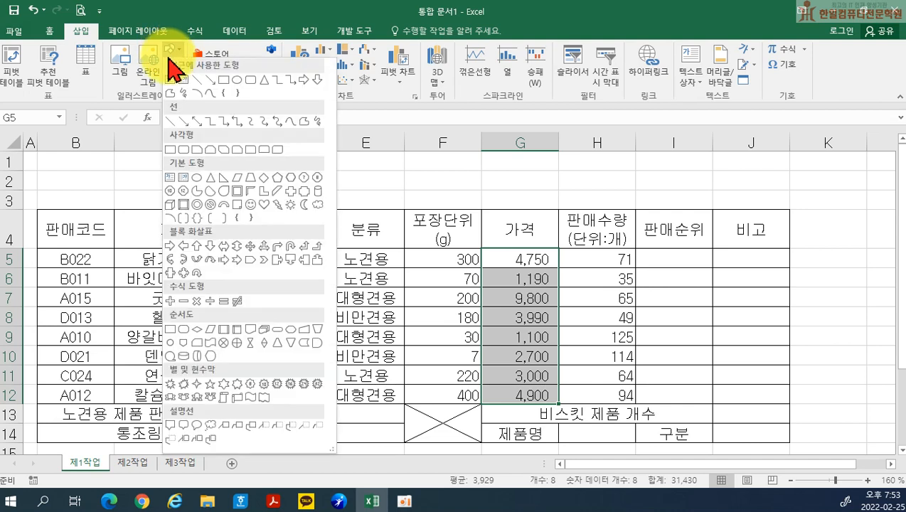
left_click(314, 178)
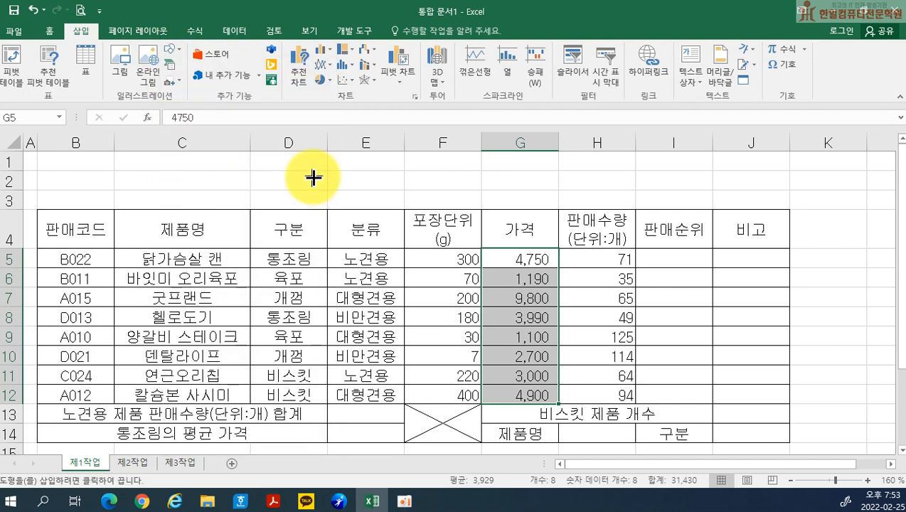
mouse_move(42, 155)
left_mouse_down()
mouse_move(202, 175)
mouse_move(441, 176)
mouse_move(438, 205)
left_mouse_up()
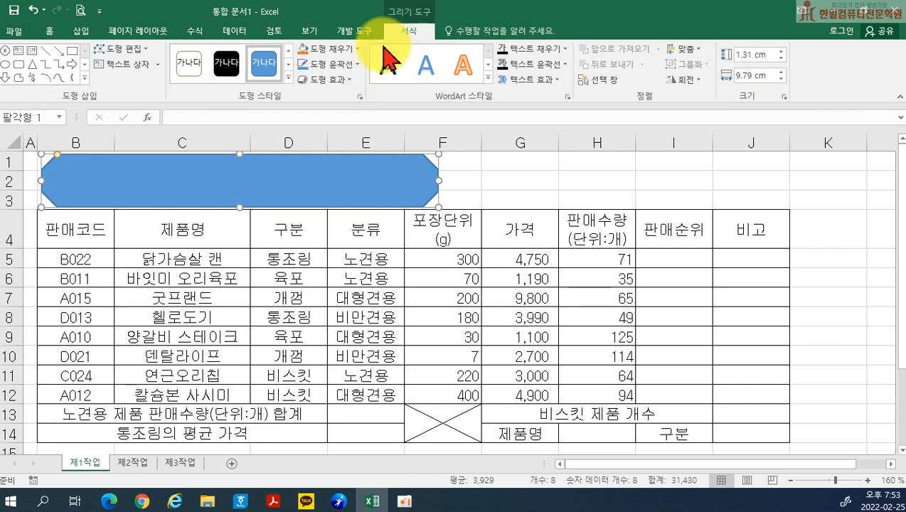
- Apply the outer Offset Right shadow effect to the octagon
left_click(340, 79)
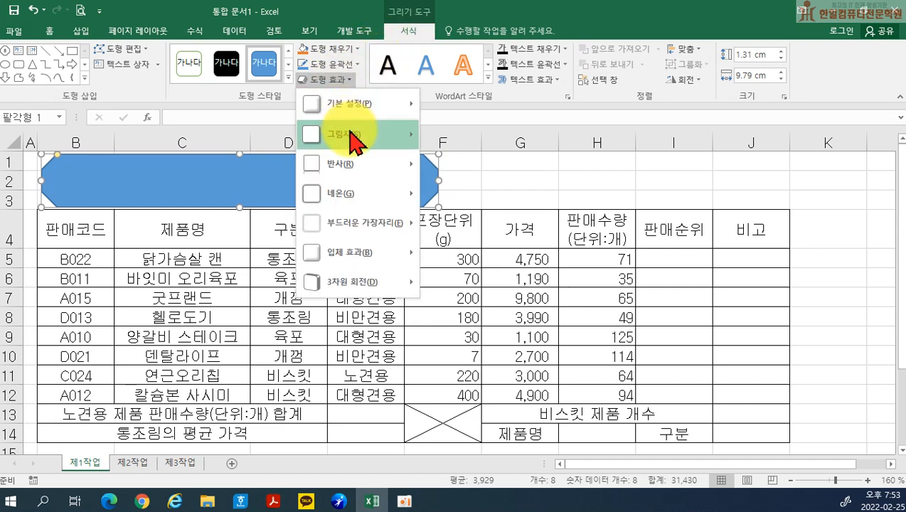
mouse_move(354, 140)
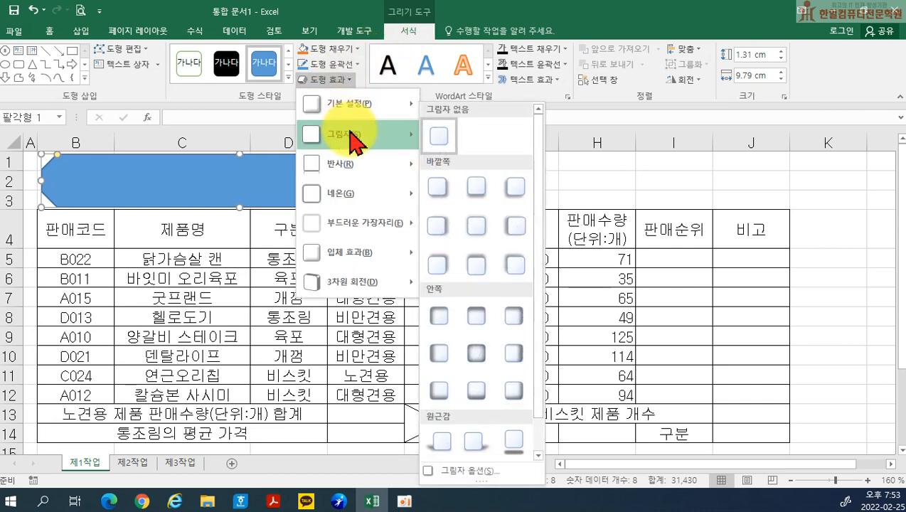
left_click(438, 226)
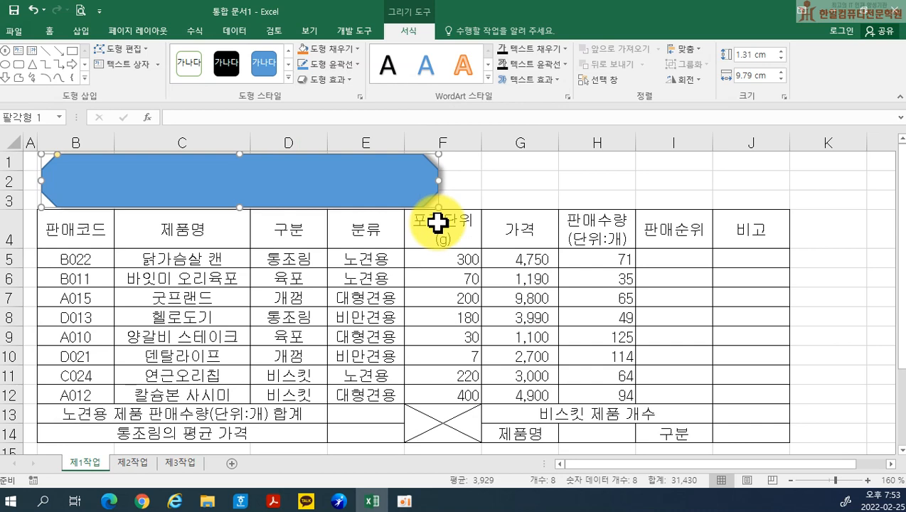
- Check the title's text formatting in GE10-09C.pdf, switch back to Excel and enter "멍이넷 10월 판매 현황" in the octagon
left_click(272, 501)
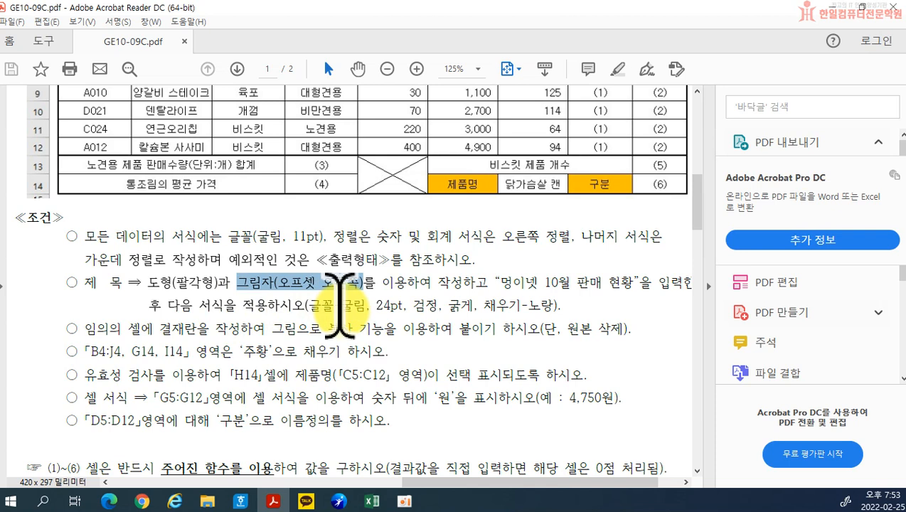
left_click(364, 306)
left_click_drag(364, 305, 402, 314)
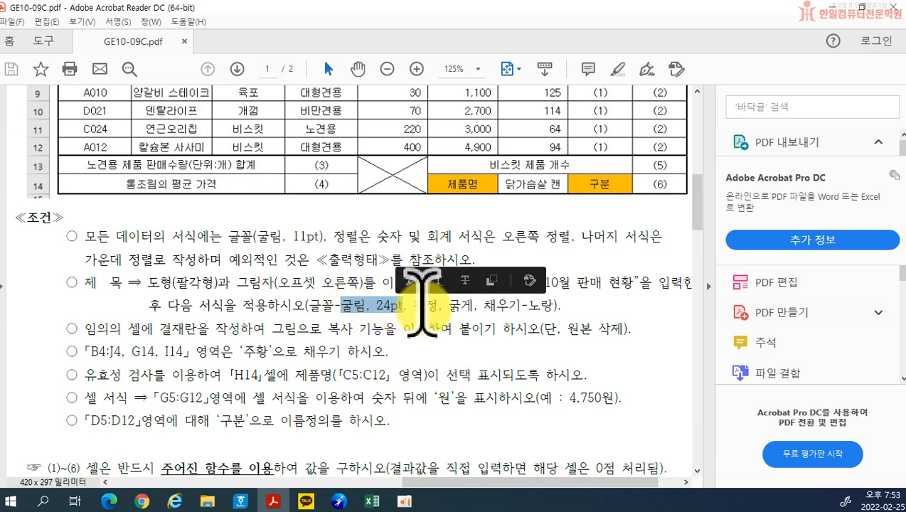
left_click(409, 315)
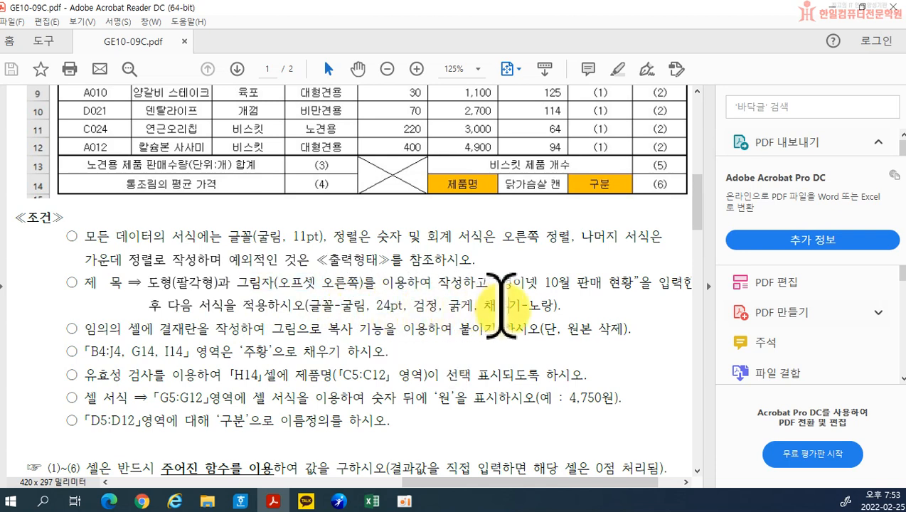
left_click(370, 501)
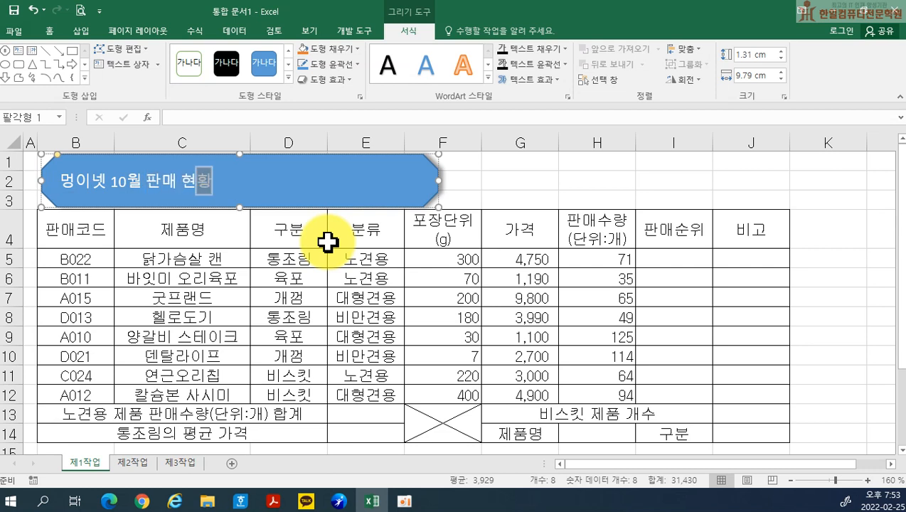
left_click(376, 185)
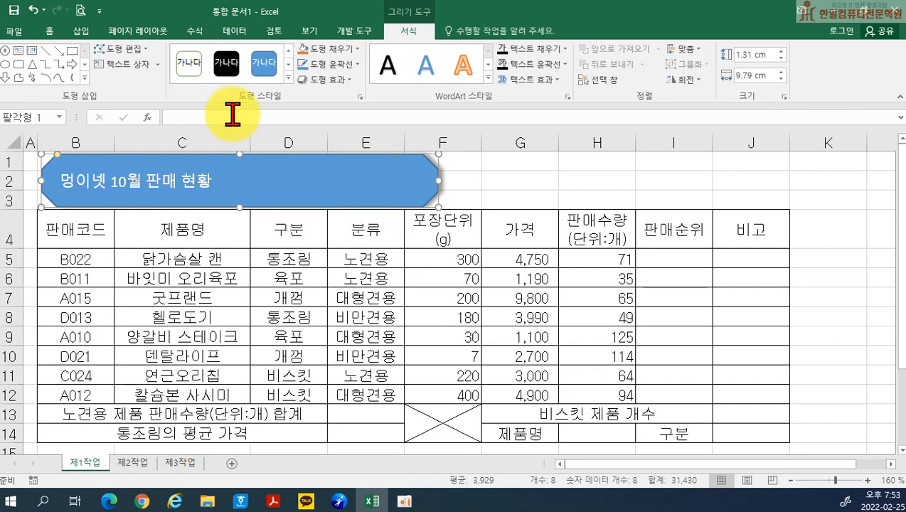
- Format the octagon's title text as 굴림, 24 pt, black and bold
left_click(49, 31)
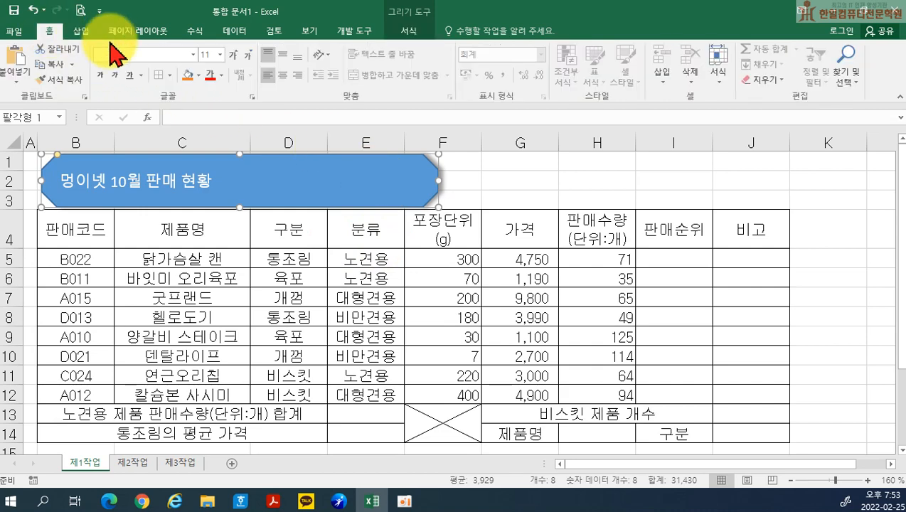
left_click(192, 55)
scroll(188, 257, "down", 12)
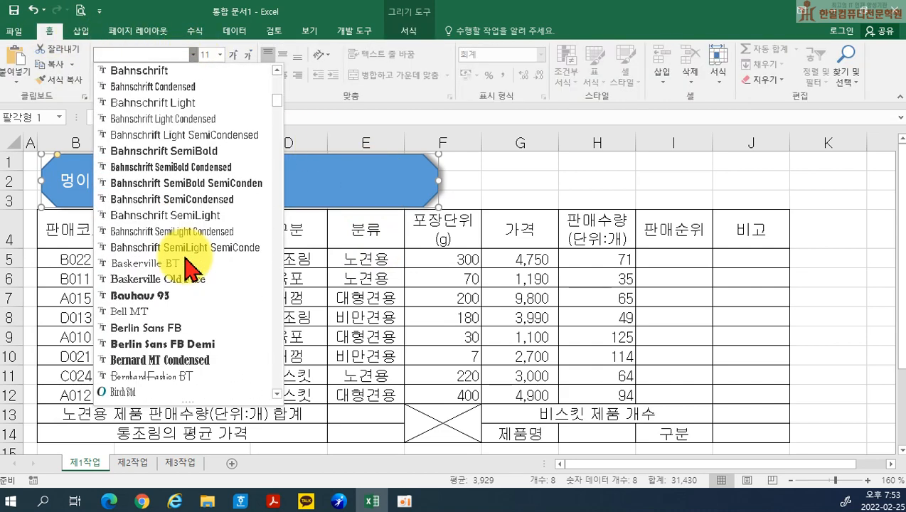
key("Escape")
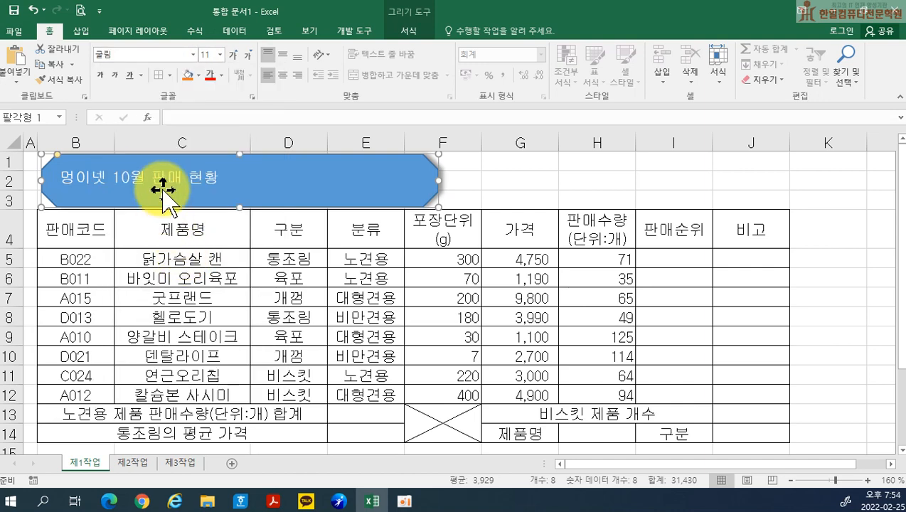
left_click(220, 54)
left_click(208, 197)
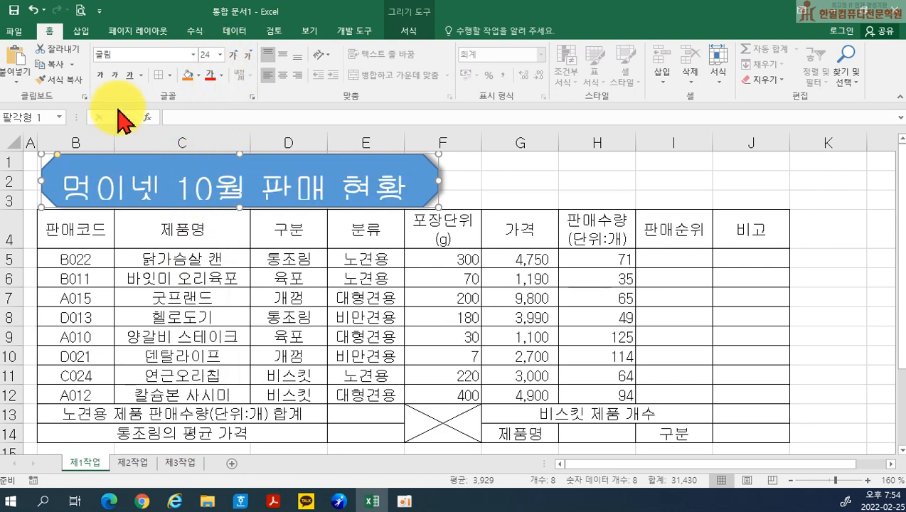
left_click(223, 77)
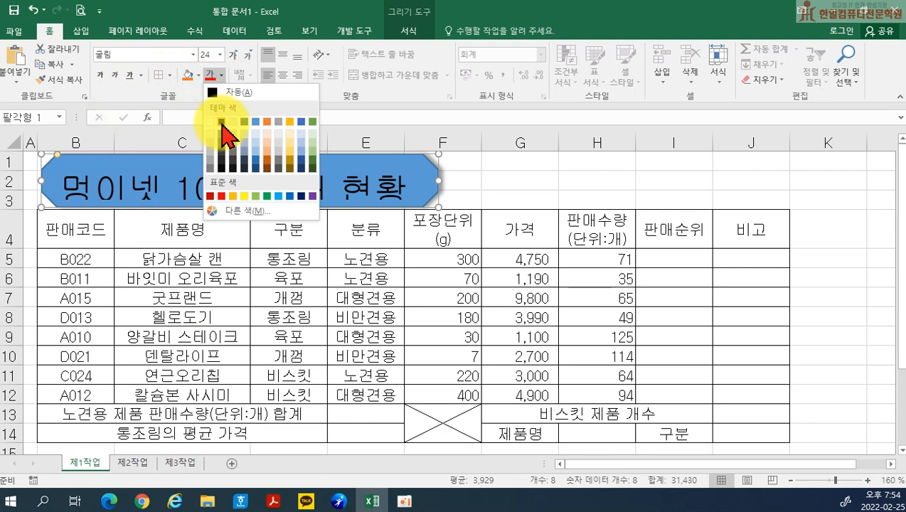
left_click(213, 90)
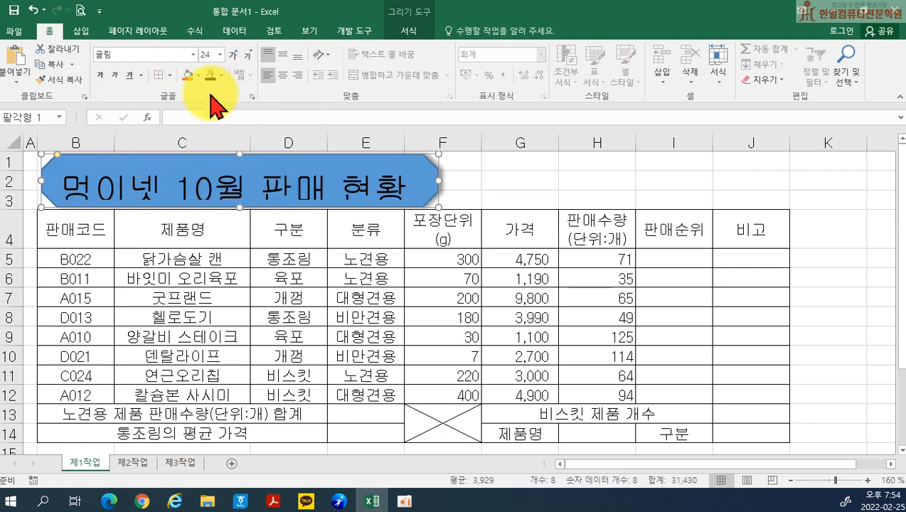
left_click(101, 76)
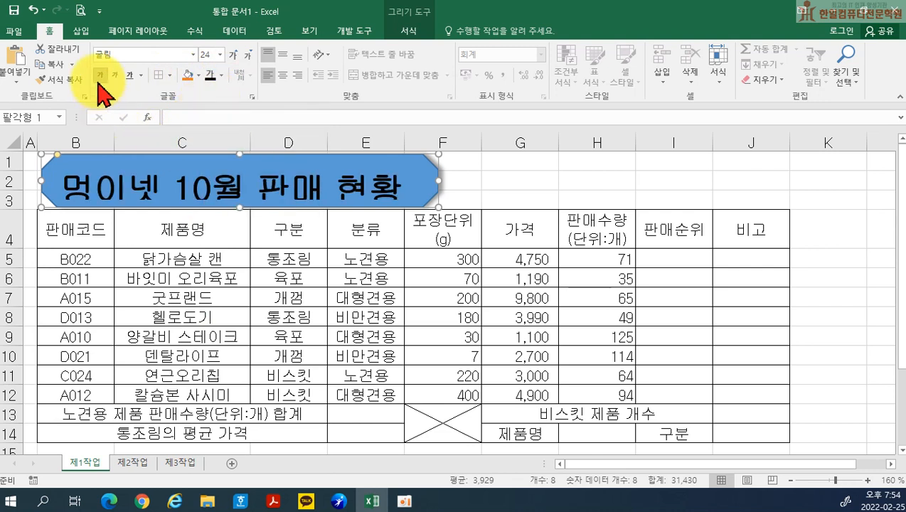
- Fill the octagon yellow and centre its title text horizontally and vertically
left_click(196, 75)
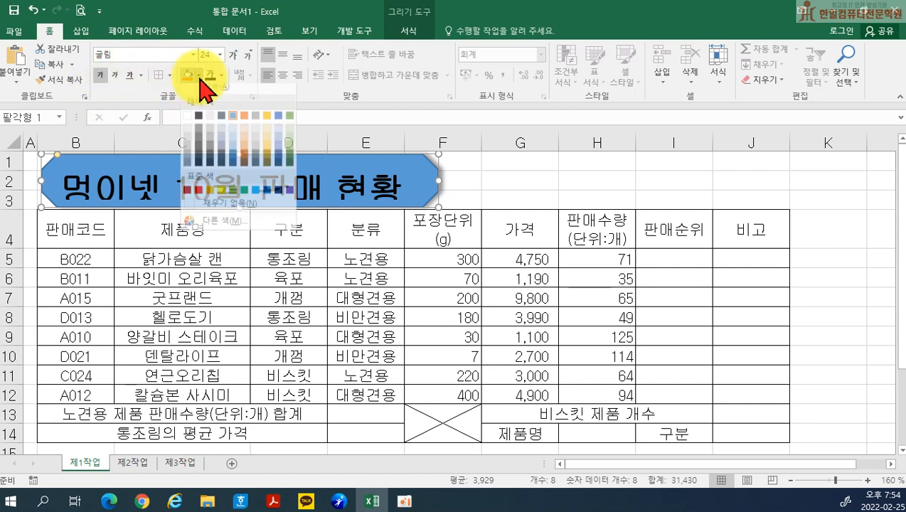
left_click(221, 196)
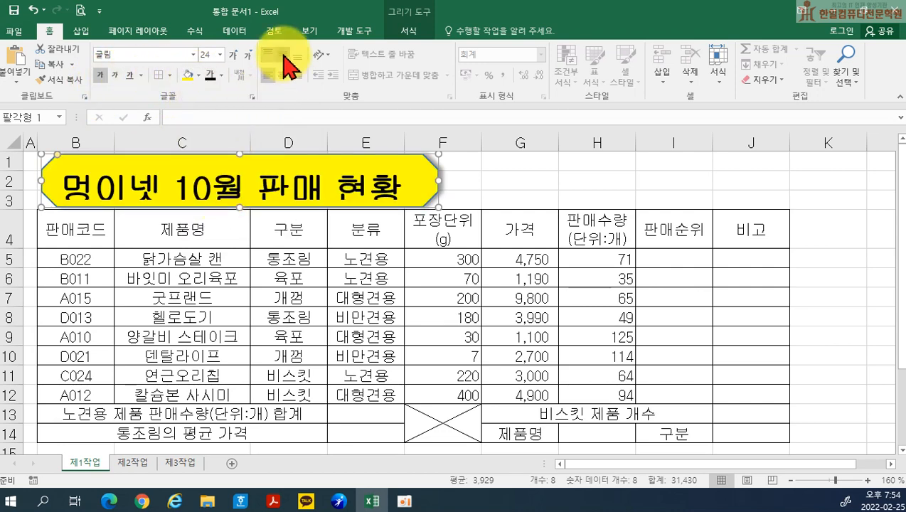
left_click(284, 80)
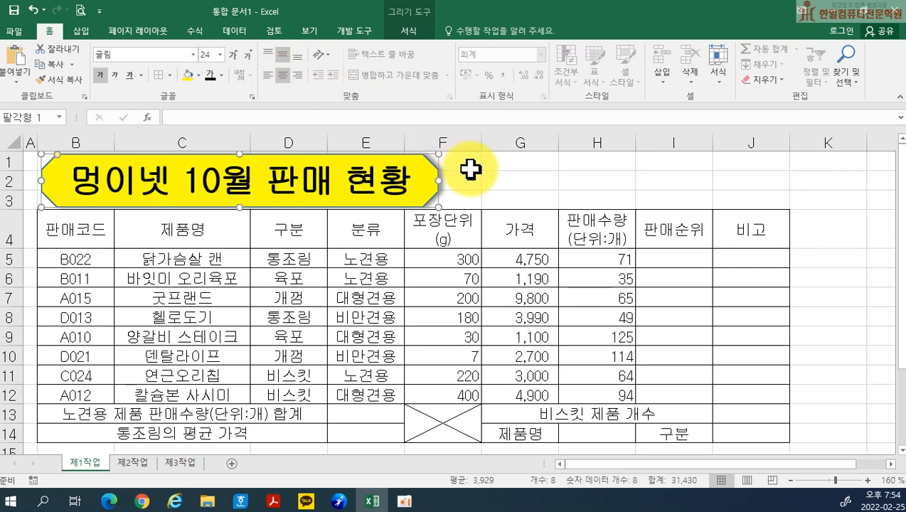
left_click(514, 183)
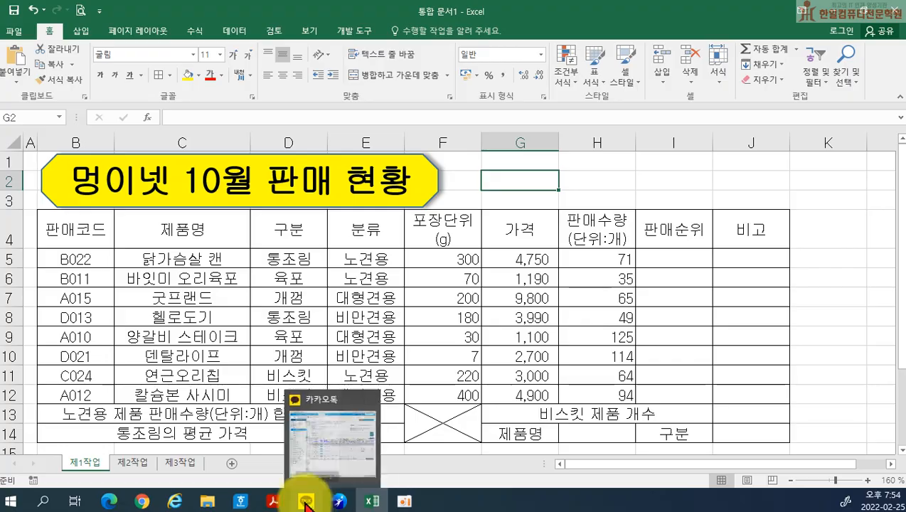
- Check the approval box (결재란) condition in GE10-09C.pdf, return to Excel, and merge and centre cells M17:M18 beyond the table
left_click(273, 502)
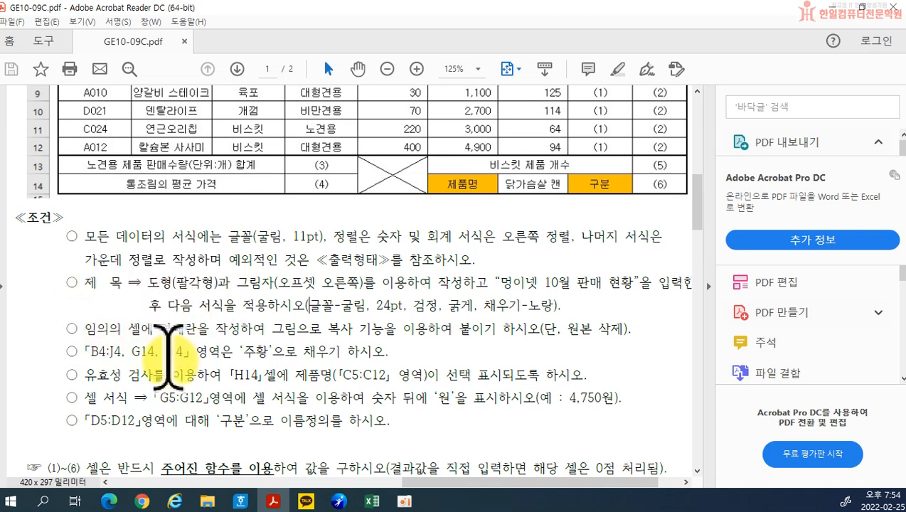
left_click_drag(85, 329, 199, 329)
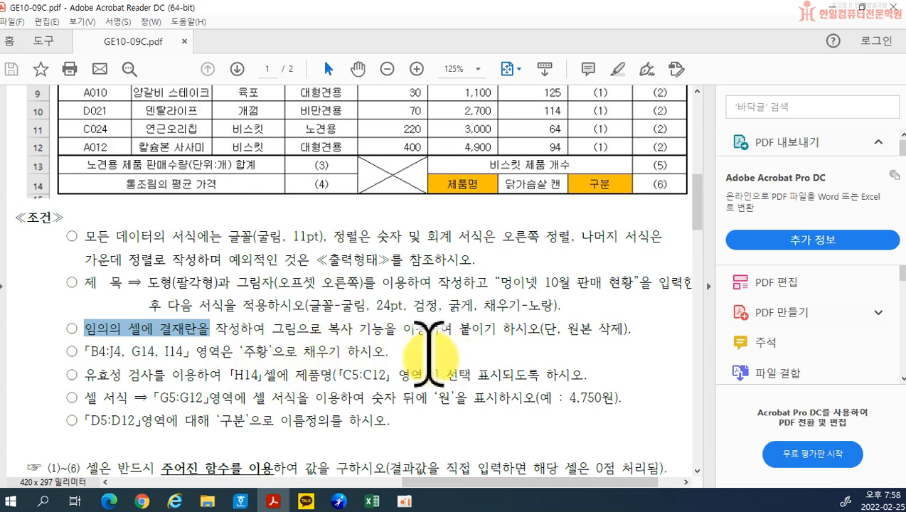
left_click(372, 503)
scroll(676, 364, "down", 2)
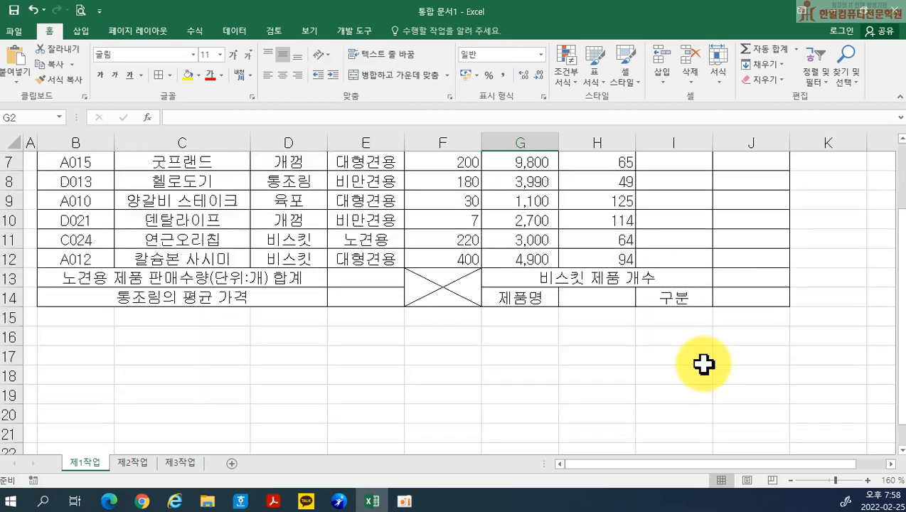
left_click(891, 465)
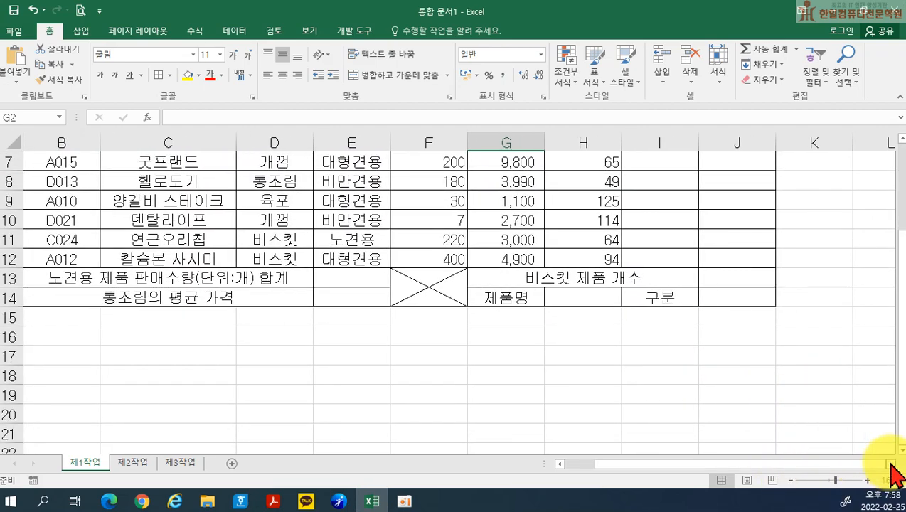
left_click(892, 465)
left_click(891, 465)
scroll(754, 380, "down", 5)
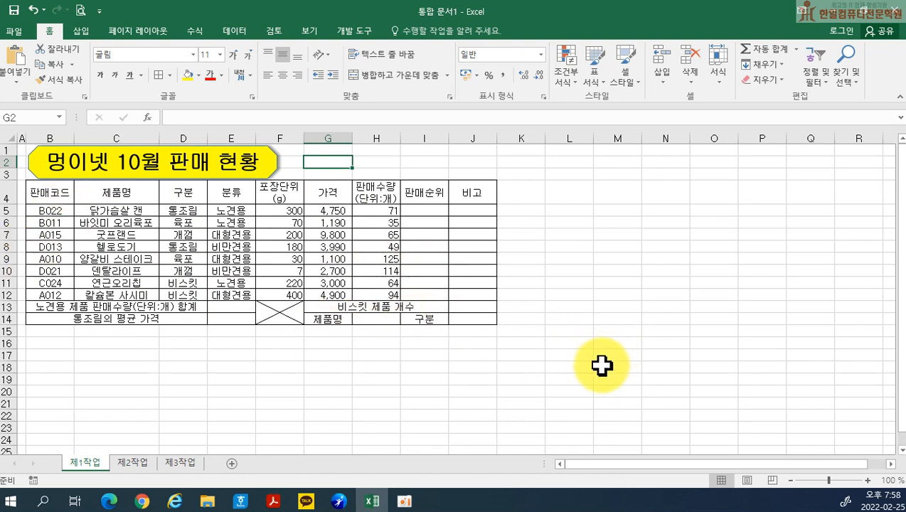
left_click_drag(605, 357, 603, 369)
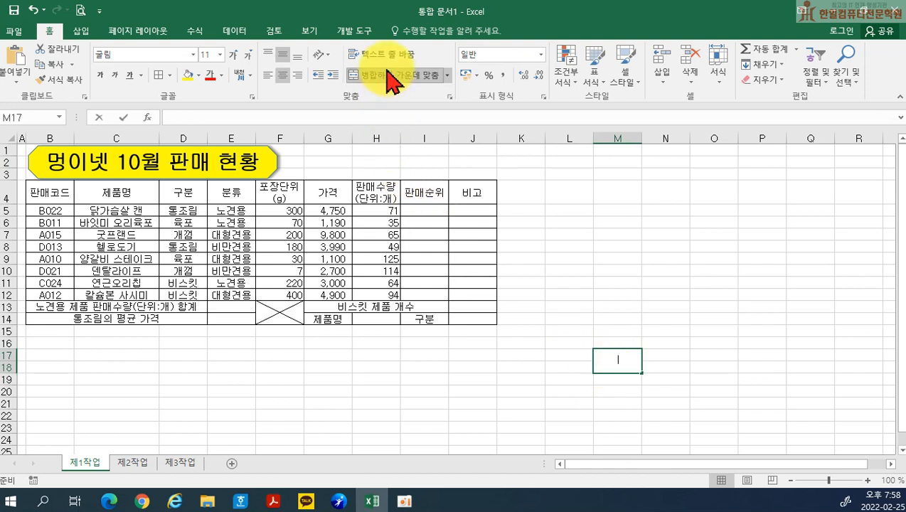
- Enter 확인 in the merged cell M17 and the headings 담당, 대리 and 과장 in N17:P17
type("확인")
key("Tab")
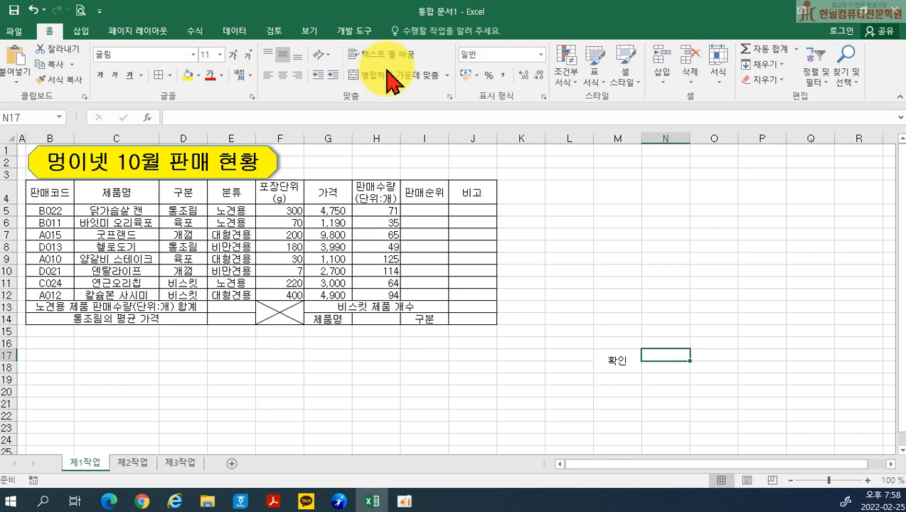
type("담당")
key("Tab")
type("대리")
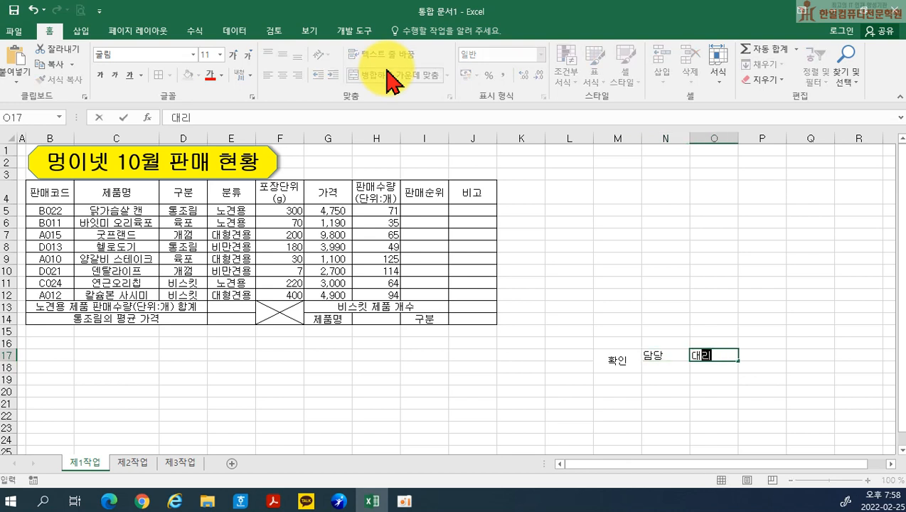
key("Tab")
type("고장")
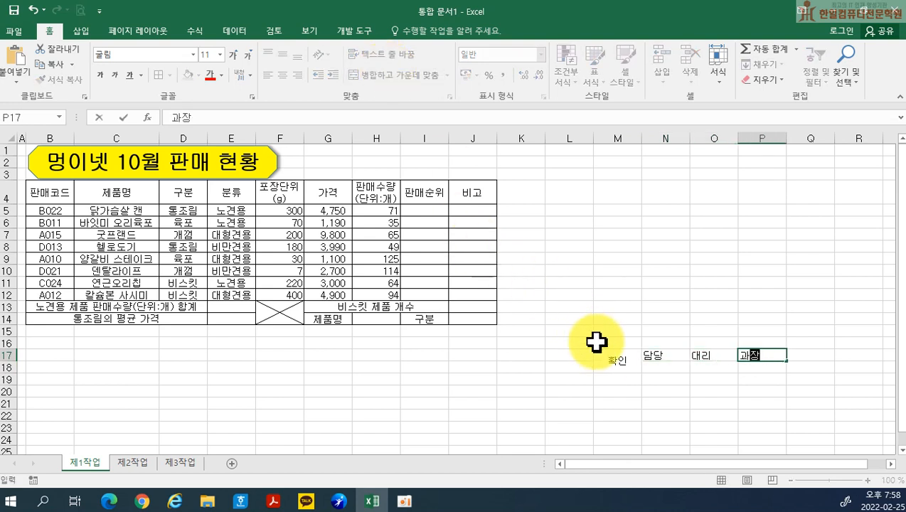
- Set the text orientation of the 확인 cell to vertical
left_click(612, 359)
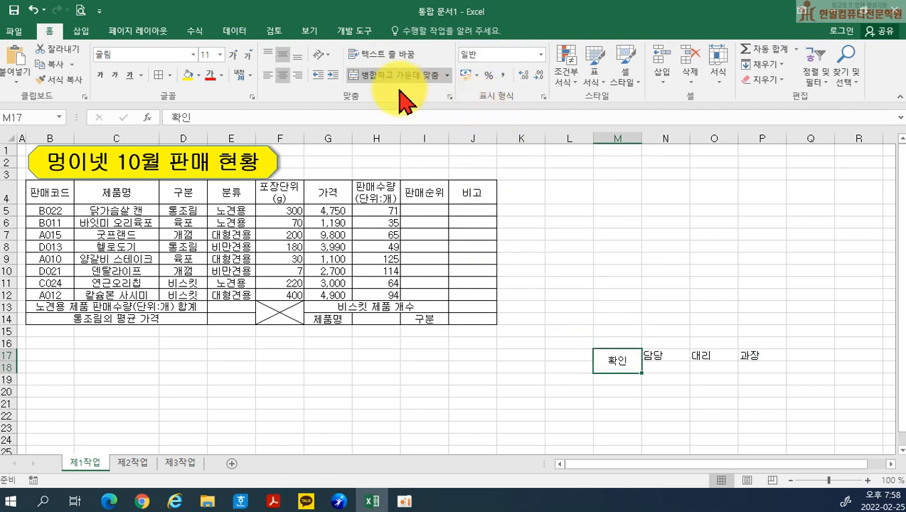
left_click(323, 55)
key("Escape")
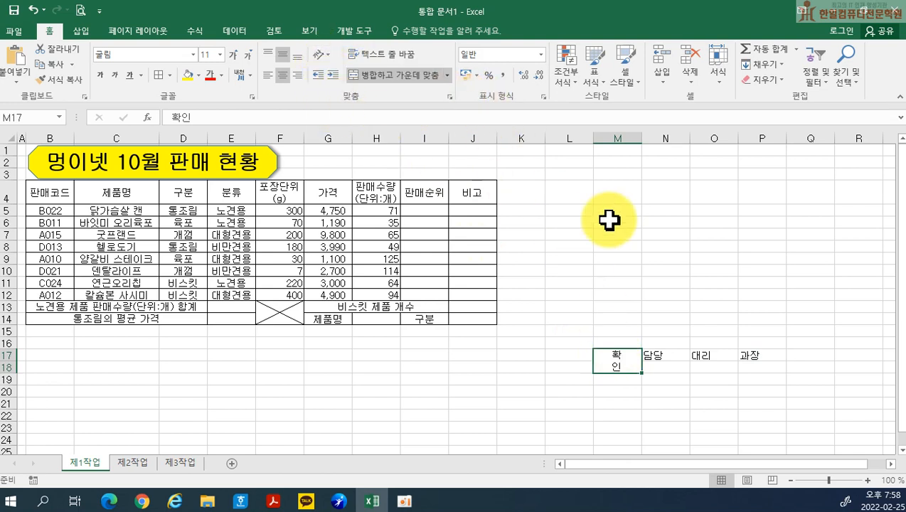
- Size the approval box by narrowing column M to about 3.88, making row 18 taller and narrowing columns N:P equally
left_click_drag(641, 138, 617, 138)
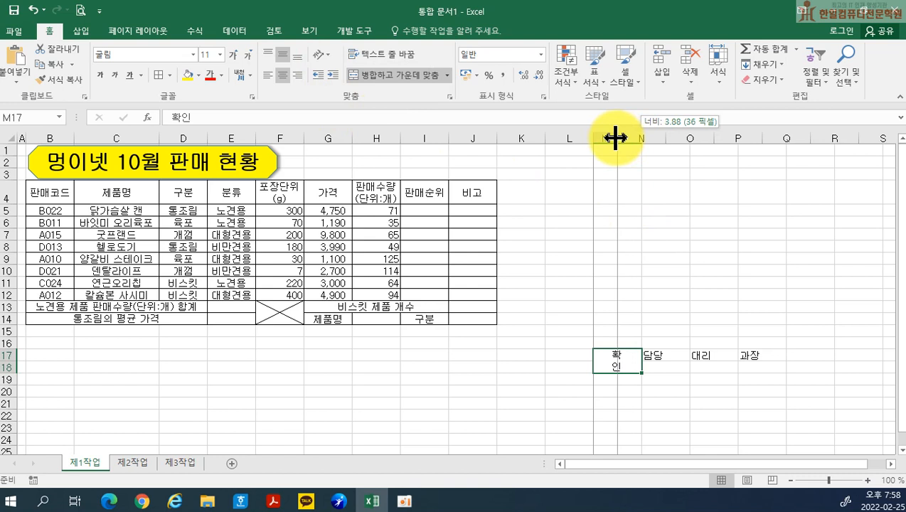
mouse_move(6, 373)
left_mouse_down()
mouse_move(9, 367)
mouse_move(10, 382)
left_mouse_up()
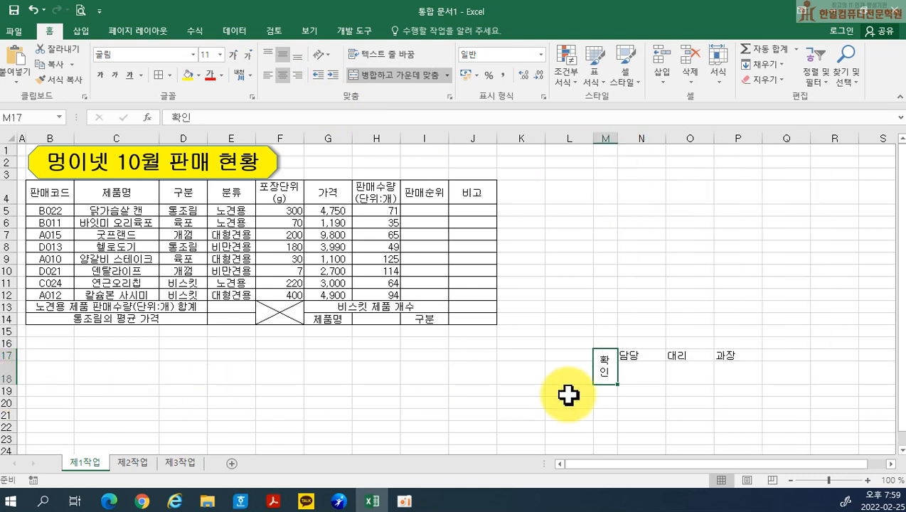
left_click_drag(635, 137, 749, 137)
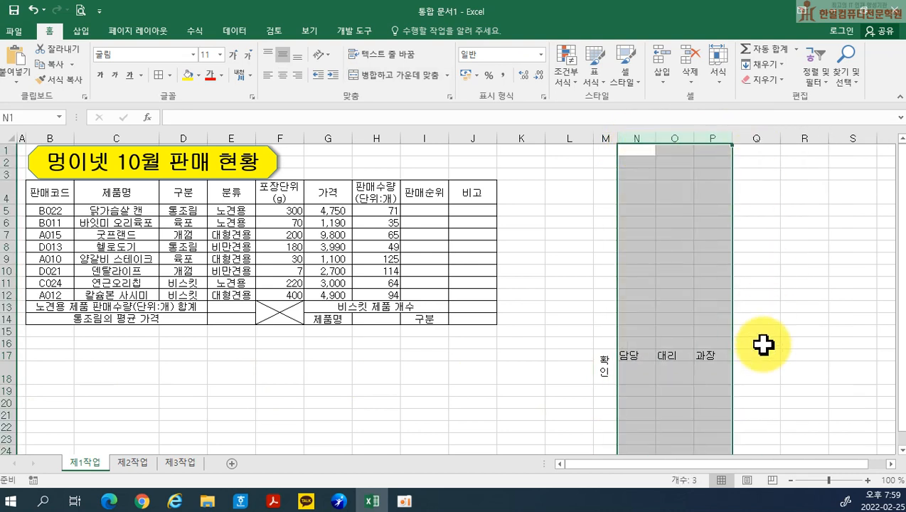
left_click(705, 399)
- Centre the approval box M17:P18, give all its cells borders, and copy the range as a picture
left_click_drag(605, 359, 704, 370)
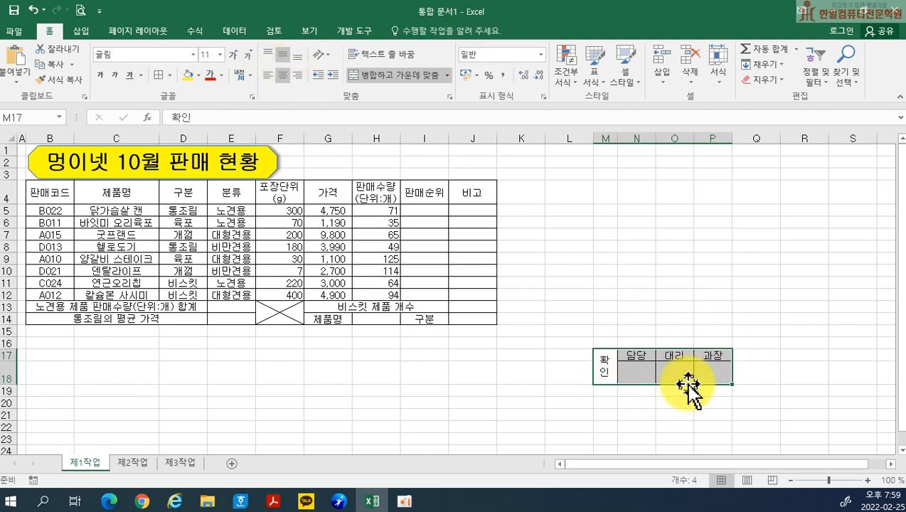
left_click(72, 64)
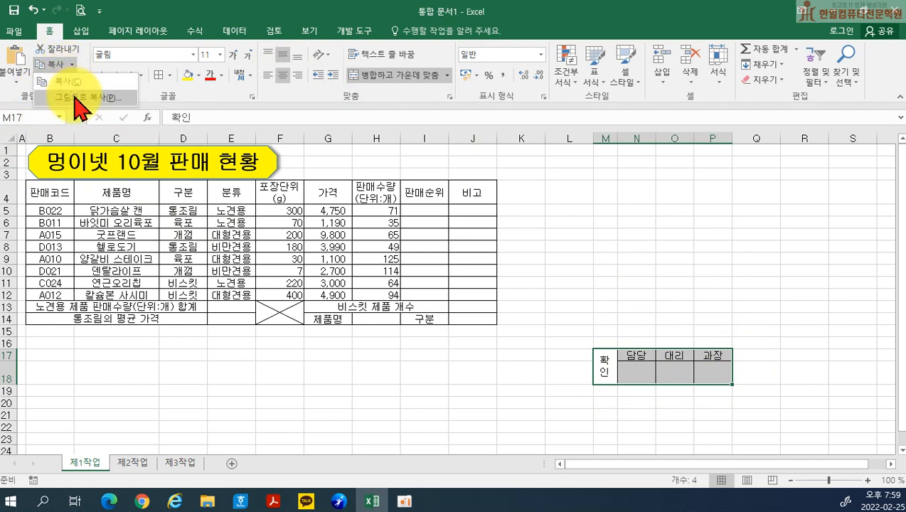
left_click(76, 98)
left_click(632, 302)
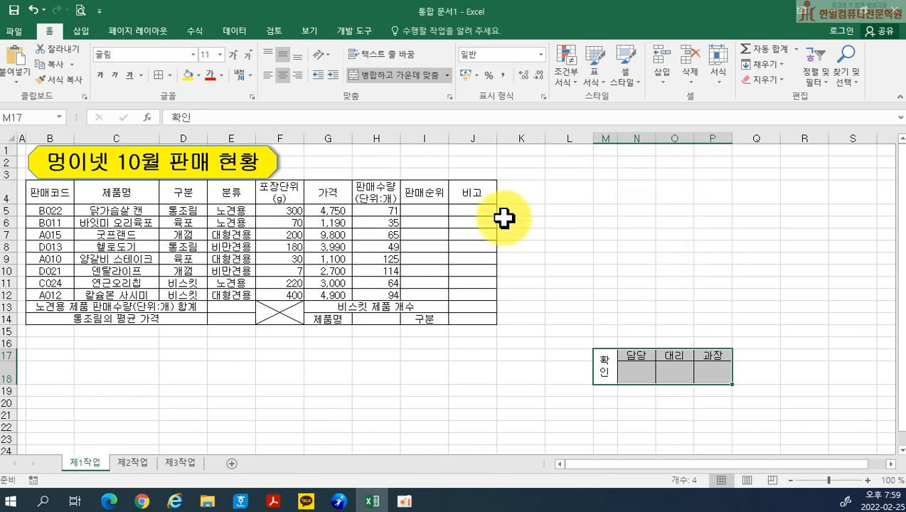
- Paste the approval box picture above table columns H:J, make row 2 slightly taller, and align the picture over the table
left_click(330, 149)
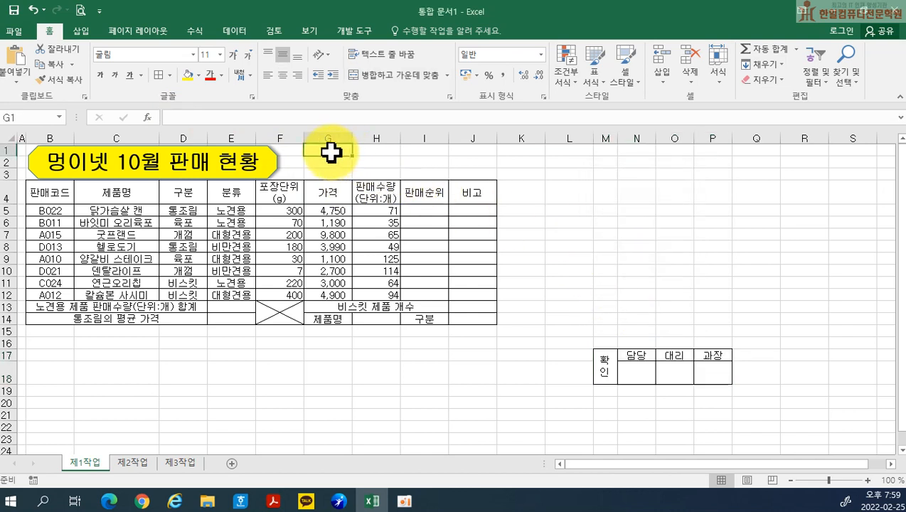
left_click(18, 61)
left_click_drag(356, 148, 410, 158)
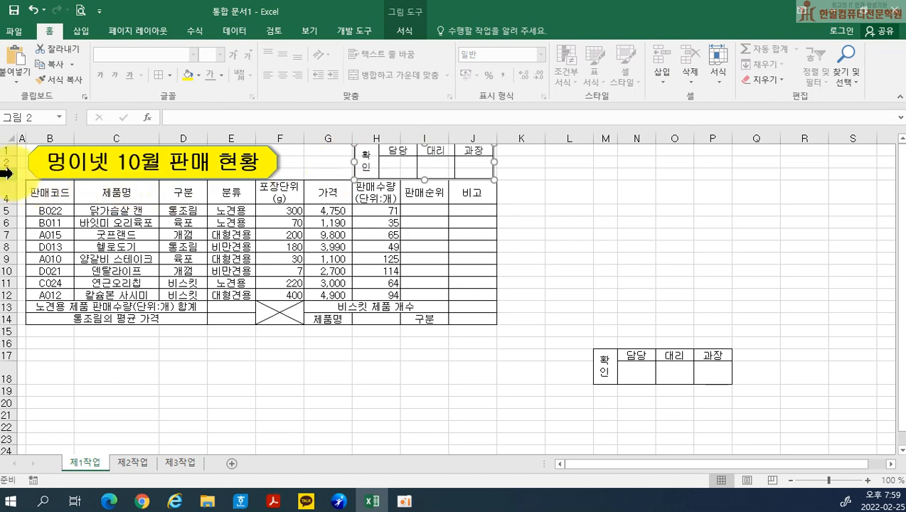
left_click_drag(11, 168, 11, 172)
left_click_drag(383, 167, 384, 170)
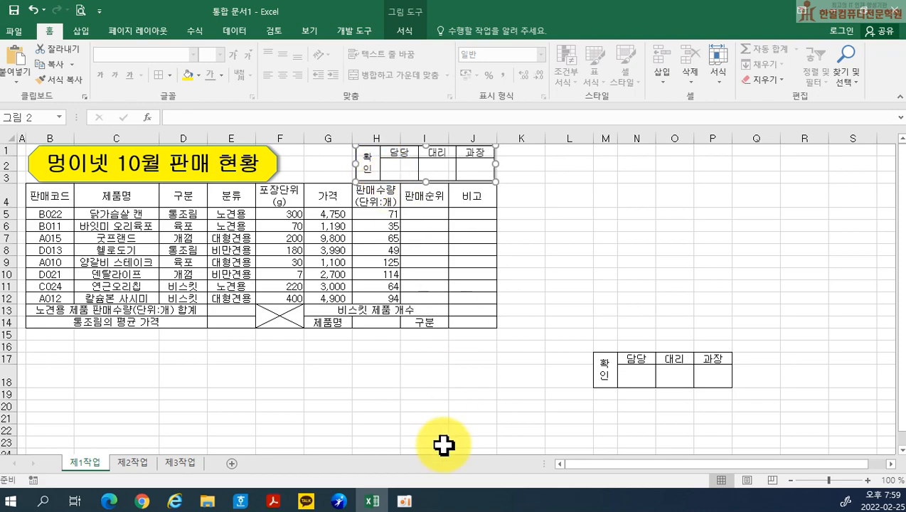
- Check the condition on deleting the original in GE10-09C.pdf, return to Excel, and clear everything from M17:P18
left_click(276, 501)
left_click_drag(504, 330, 632, 329)
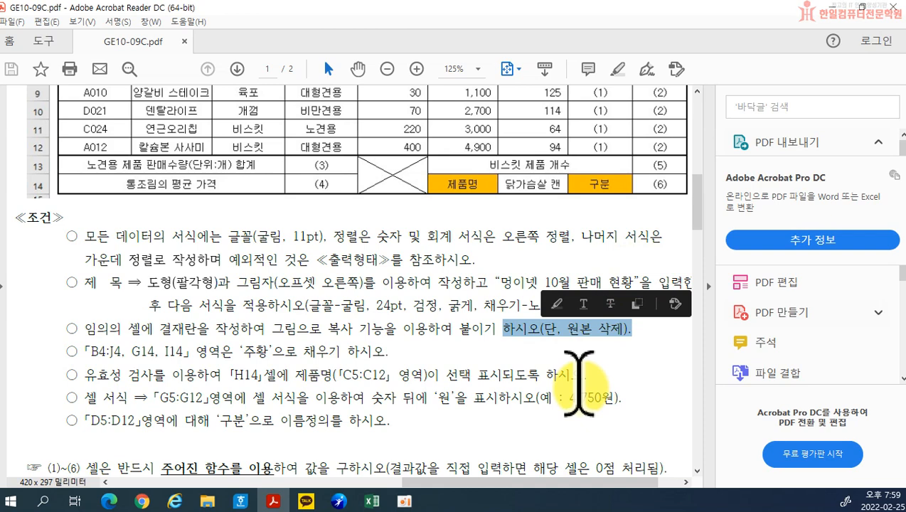
left_click(536, 354)
left_click(371, 501)
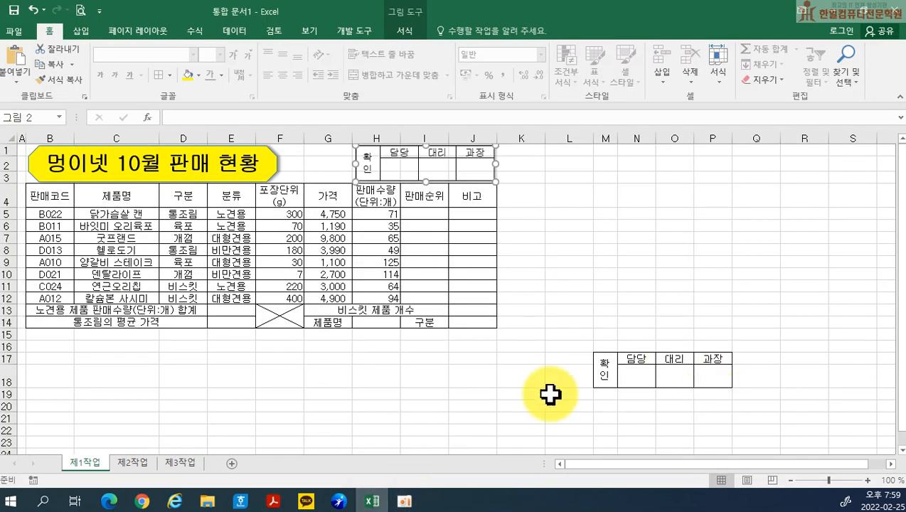
left_click_drag(607, 366, 714, 365)
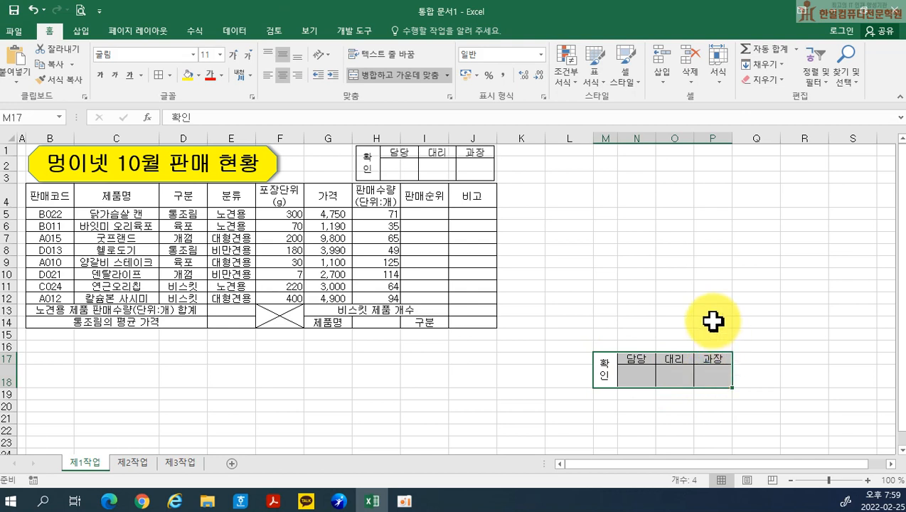
left_click(781, 84)
left_click(794, 97)
left_click(587, 294)
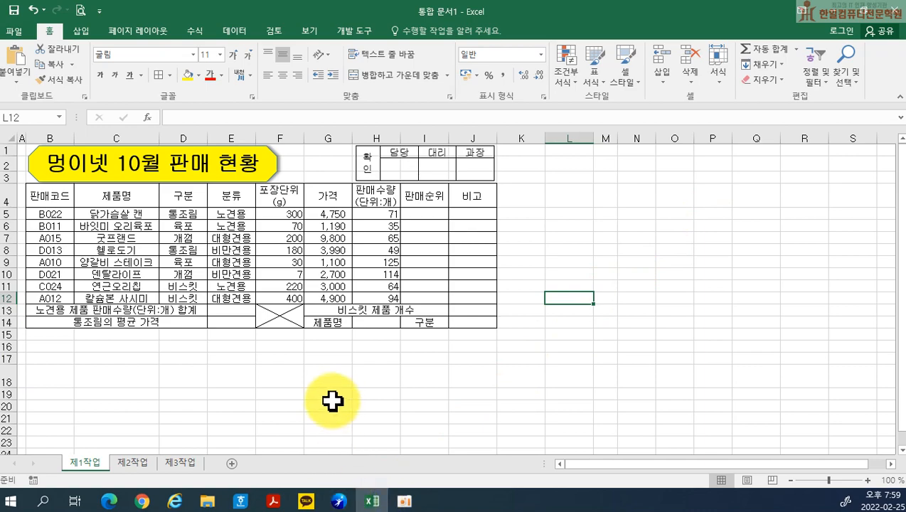
- Examine the fill condition for B4:J4, G14 and I14 in GE10-09C.pdf and return to Excel
scroll(262, 354, "up", 3)
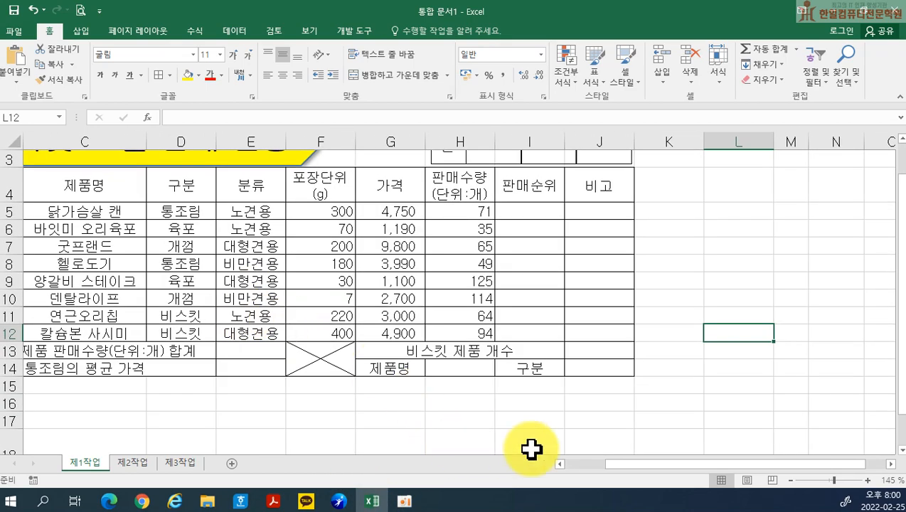
left_click(582, 462)
scroll(404, 418, "up", 1)
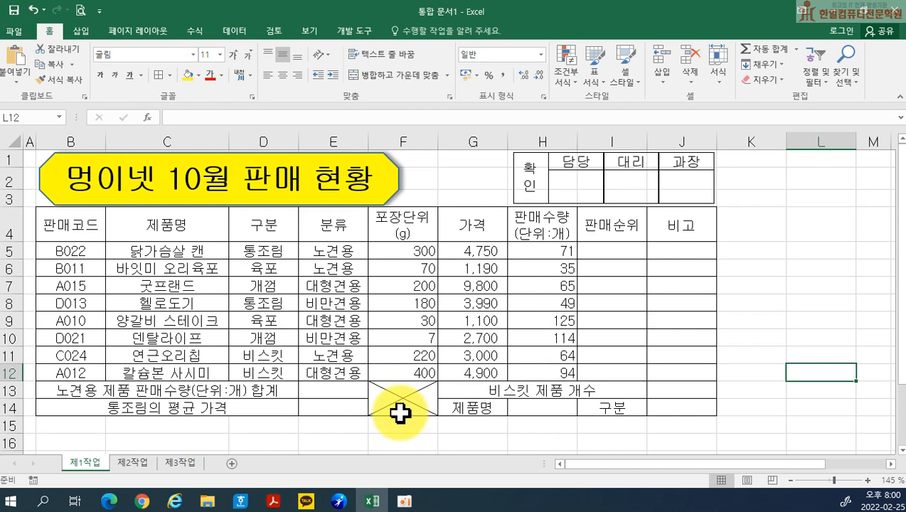
left_click(275, 501)
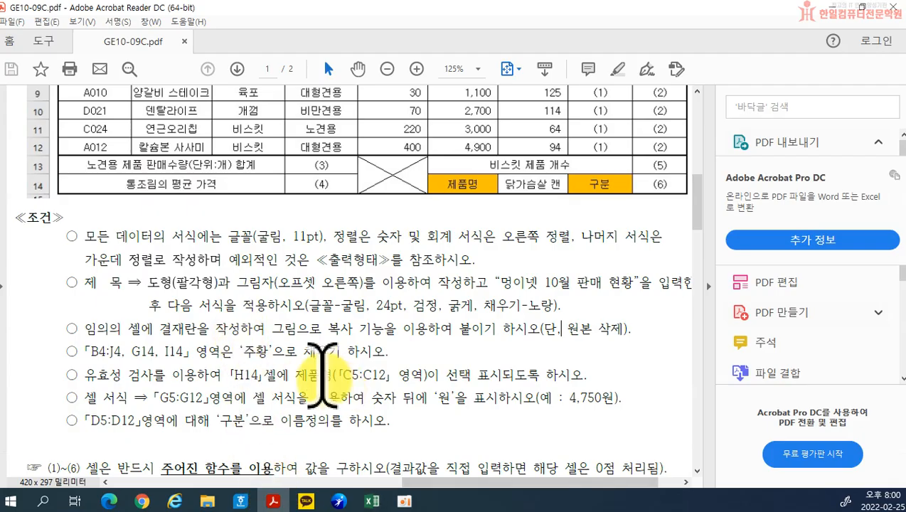
left_click(172, 332)
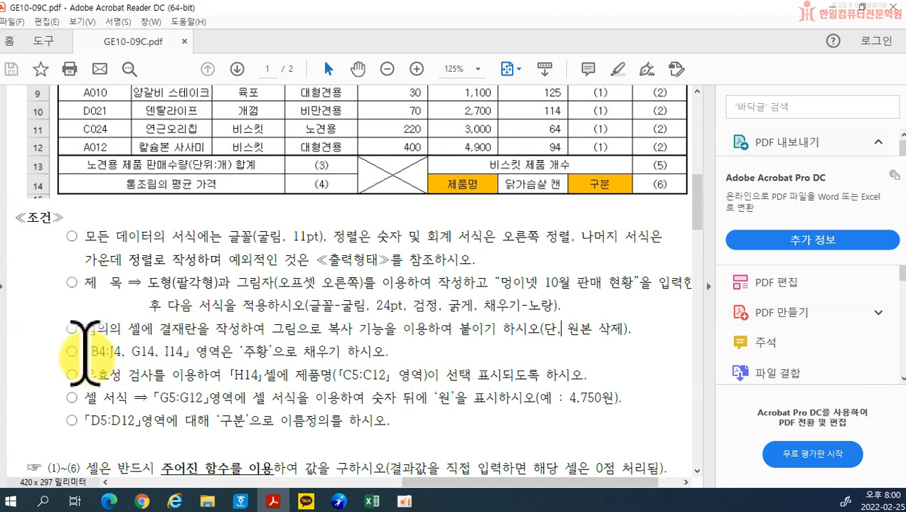
left_click_drag(84, 350, 341, 344)
left_click(412, 350)
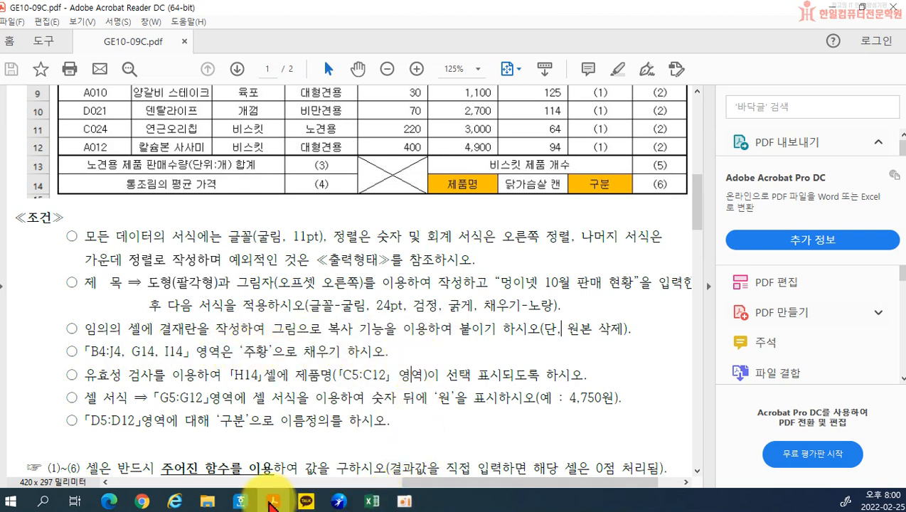
left_click(370, 501)
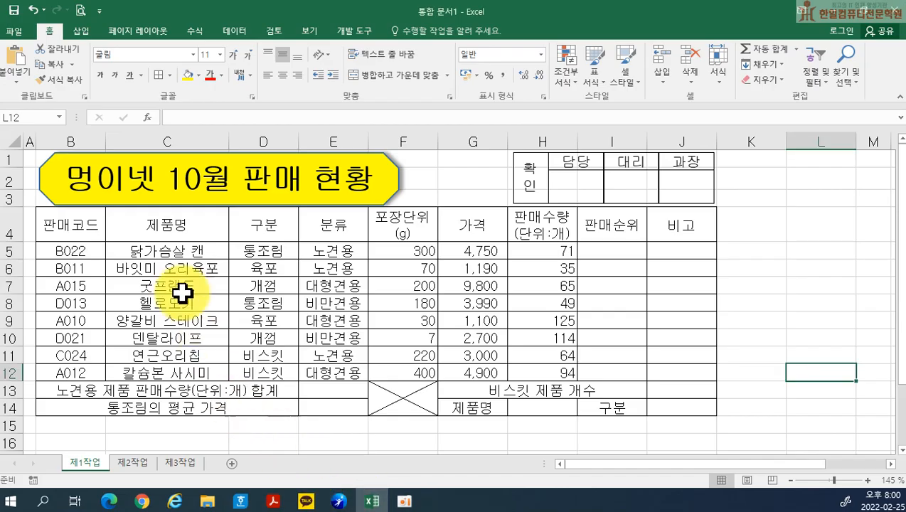
- Fill the header cells B4:J4 and the label cells G14 and I14 with standard orange (주황)
left_click(77, 230)
left_click_drag(76, 230, 674, 231)
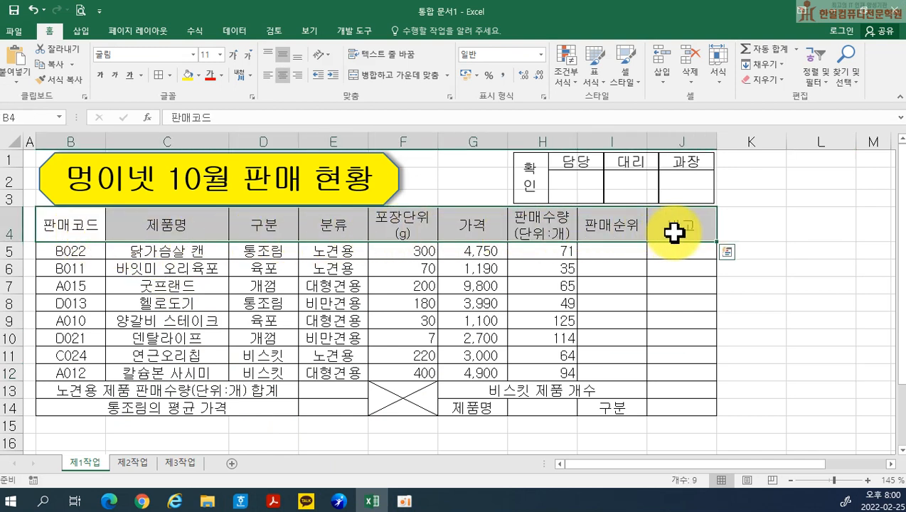
left_click(488, 407, "ctrl")
left_click(601, 407, "ctrl")
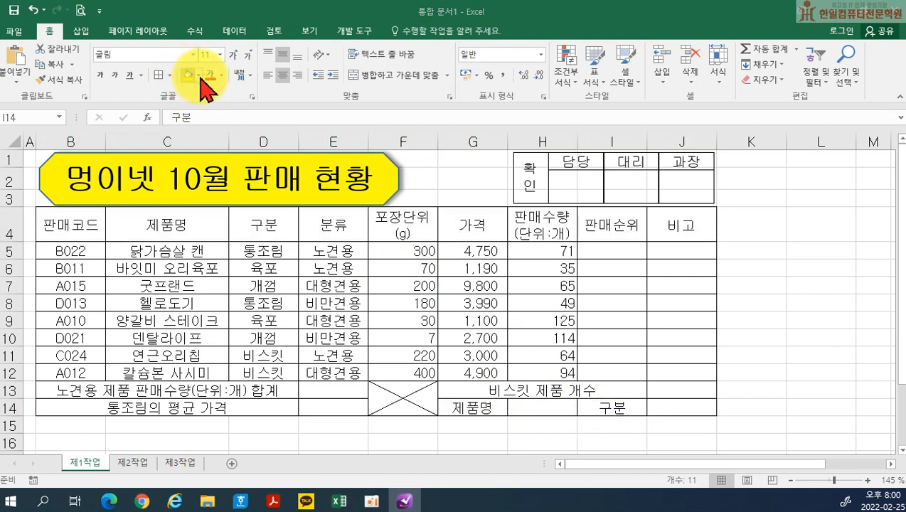
left_click(198, 75)
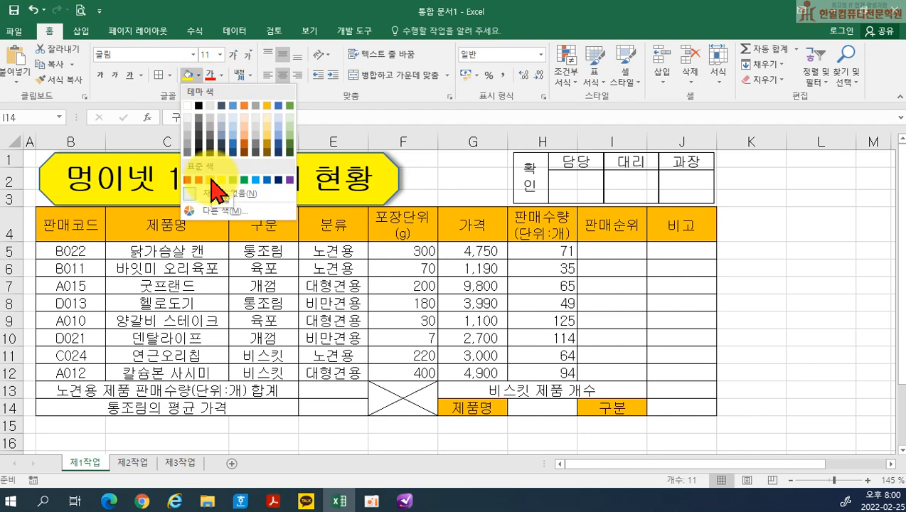
left_click(210, 179)
left_click(788, 301)
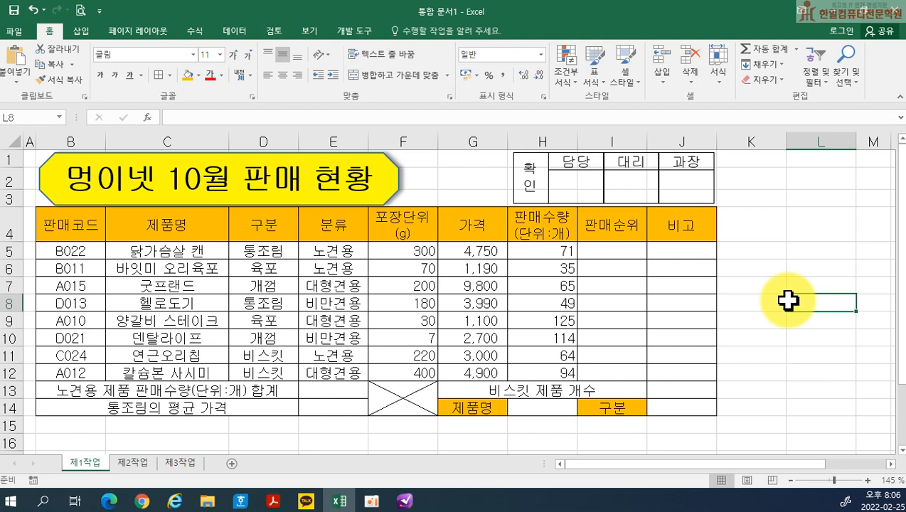
- Add list (목록) data validation to cell H14 with the product names =$C$5:$C$12 as its source
left_click(537, 409)
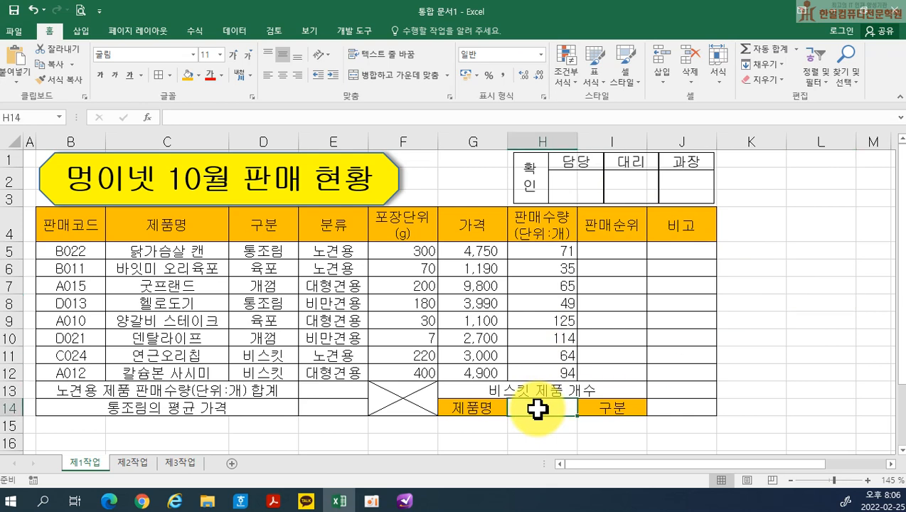
left_click(237, 32)
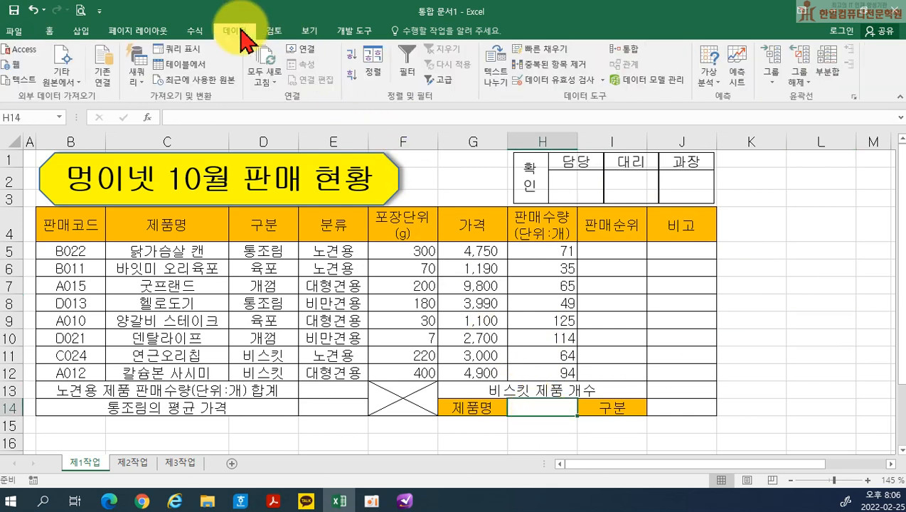
left_click(542, 81)
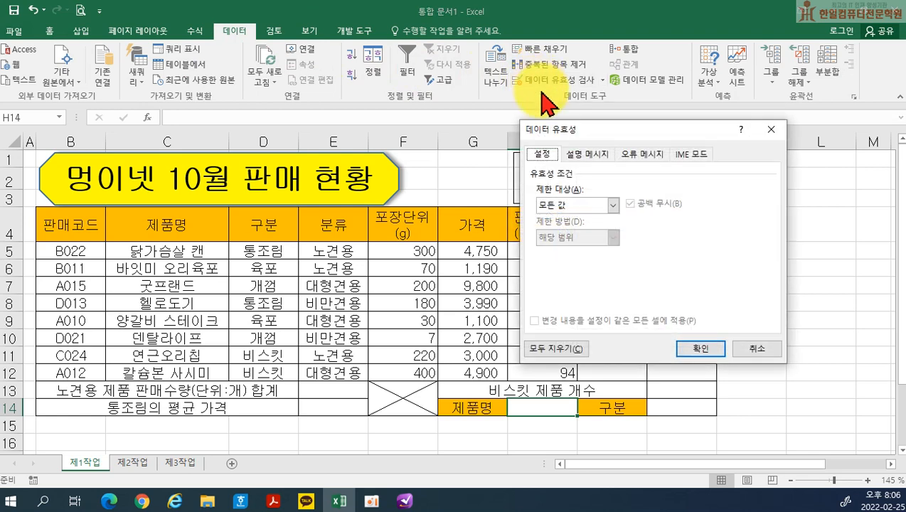
left_click(571, 205)
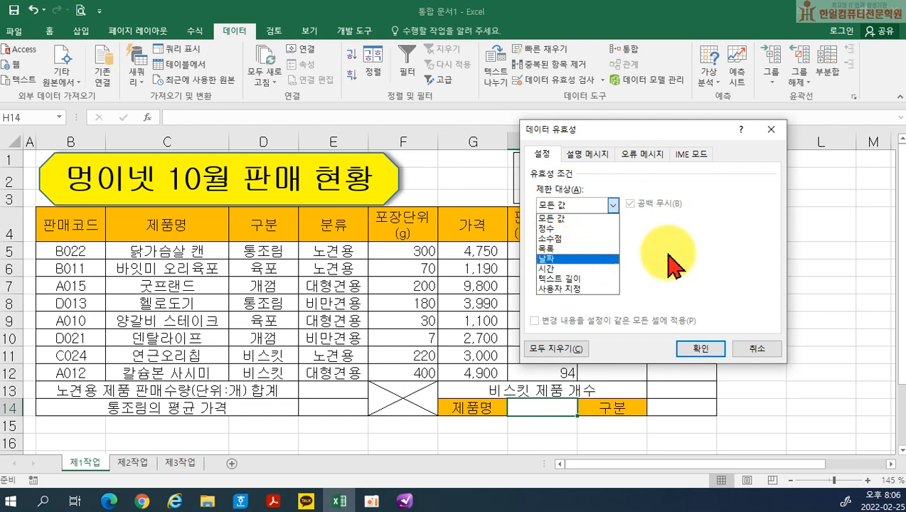
left_click(594, 250)
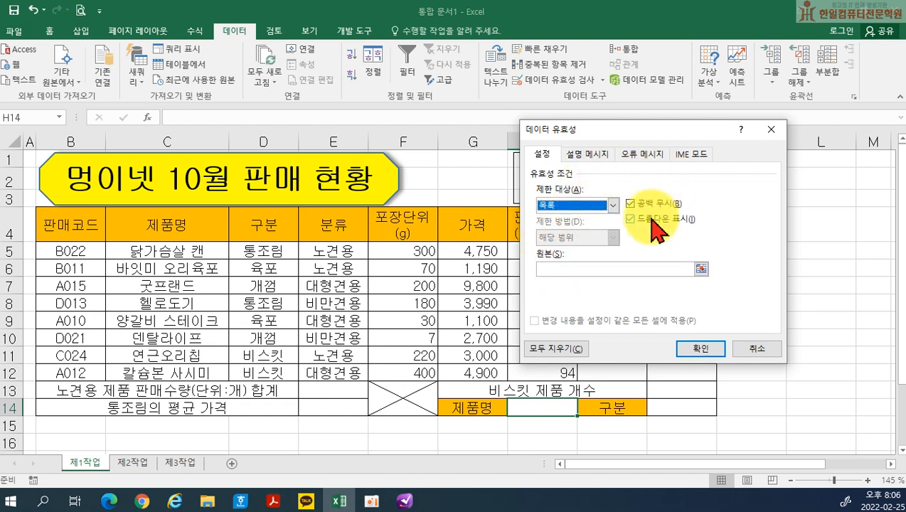
left_click(557, 269)
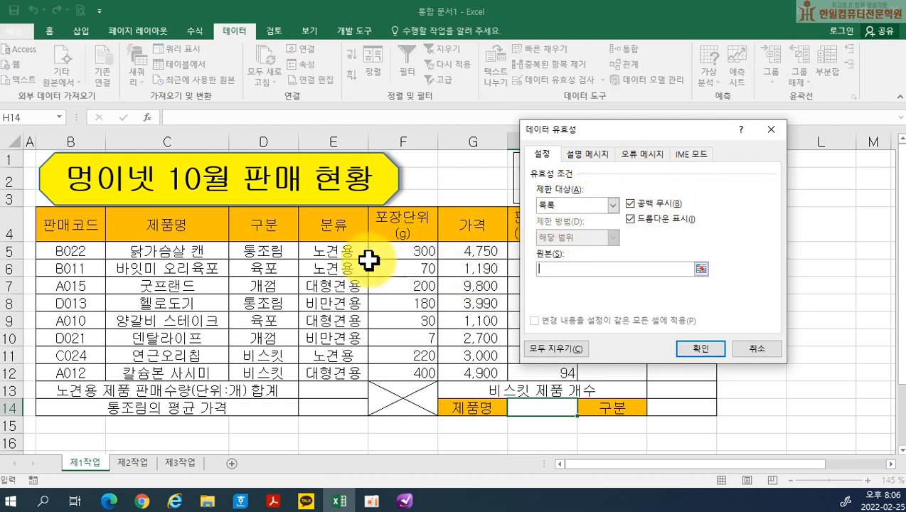
left_click_drag(135, 249, 137, 367)
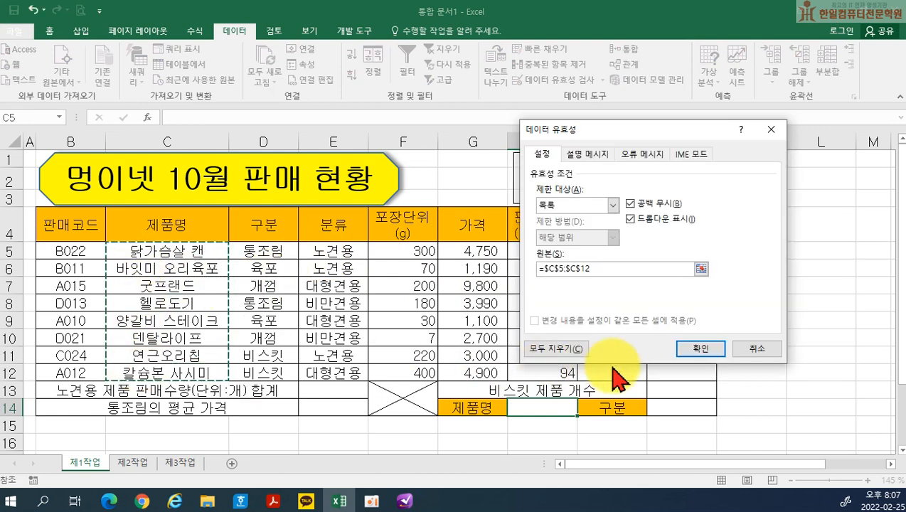
left_click(696, 350)
- Choose 닭가슴살 캔 from the list in H14 and widen column H to fit it
left_click(583, 409)
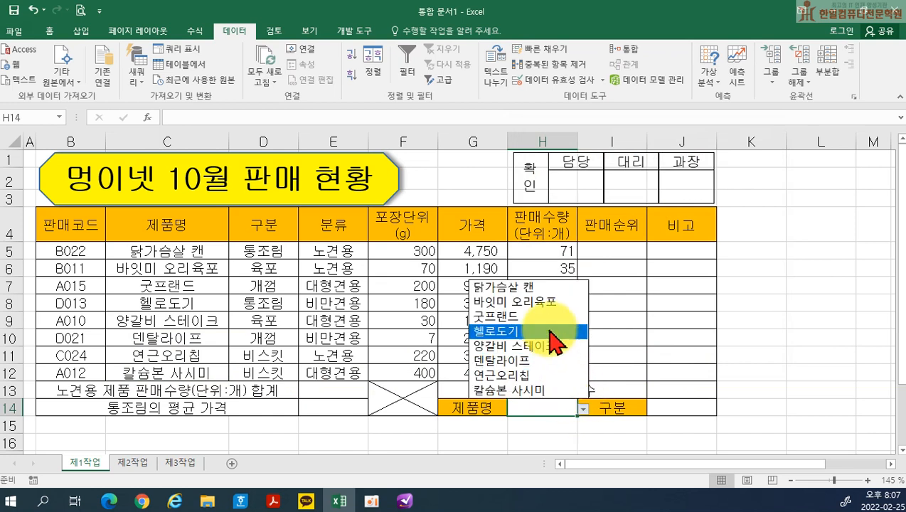
left_click(502, 287)
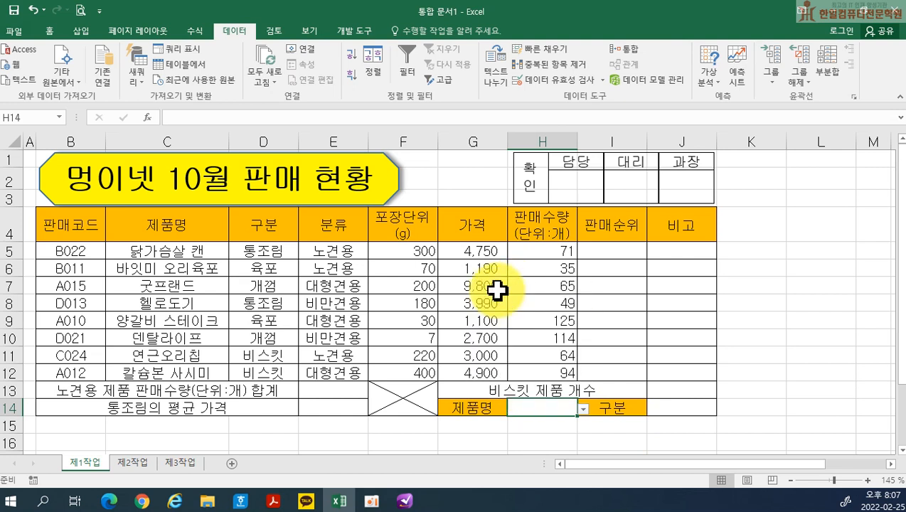
left_click(502, 286)
left_click_drag(576, 142, 594, 142)
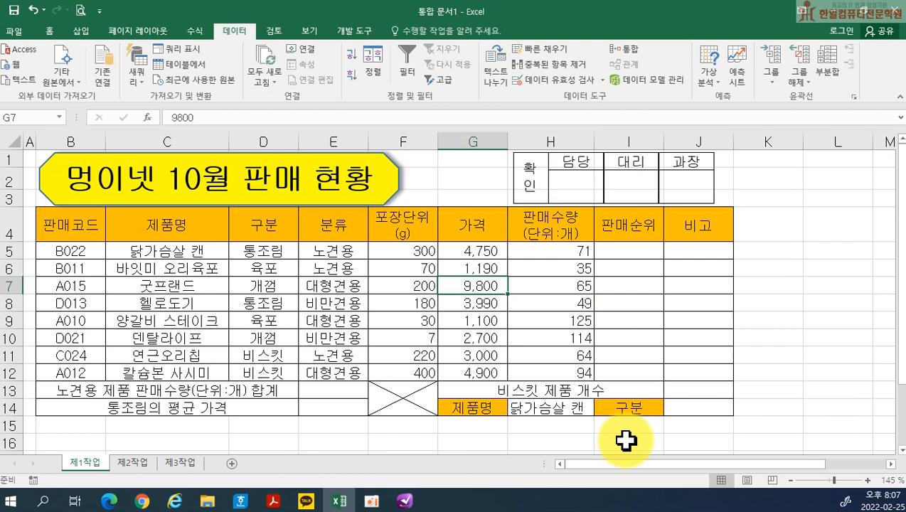
- Examine the cell format condition for G5:G12 and its 원 suffix example in GE10-09C.pdf, and return to Excel
left_click(272, 501)
scroll(292, 384, "down", 1)
left_click_drag(153, 387, 207, 387)
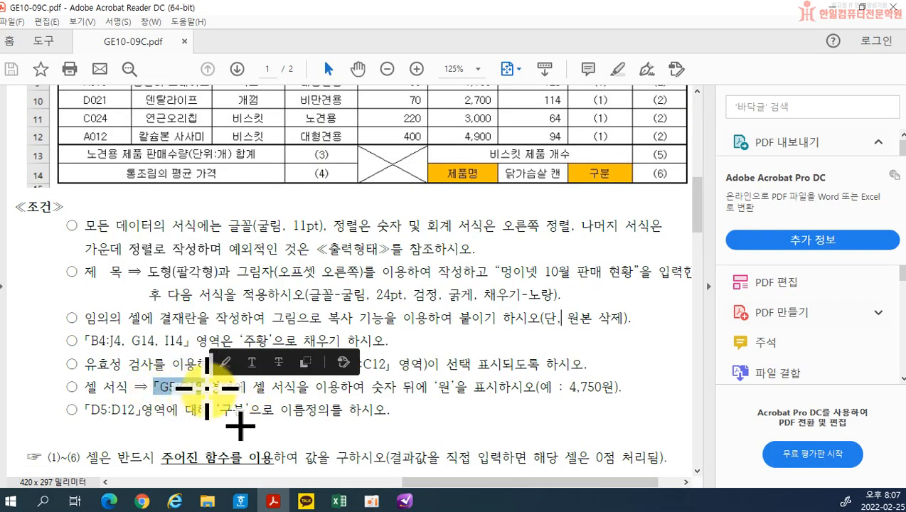
left_click(272, 392)
left_click_drag(372, 388, 450, 387)
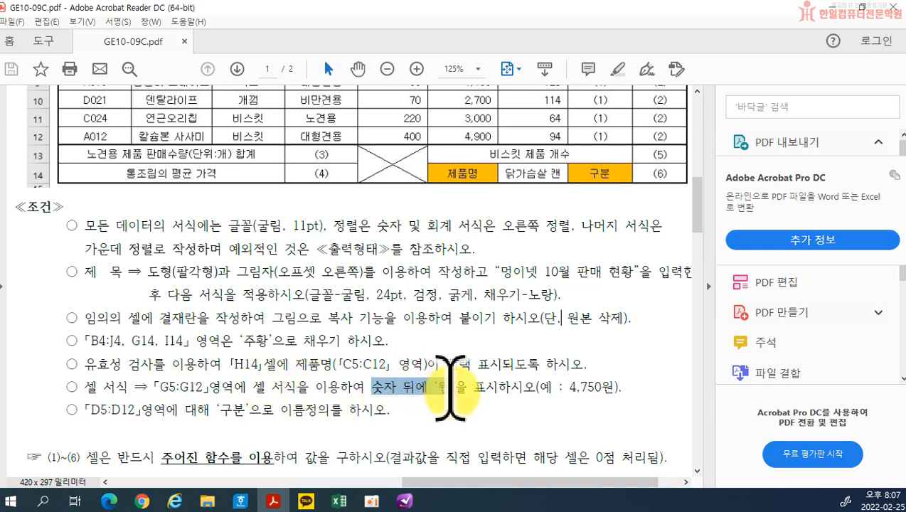
left_click(525, 390)
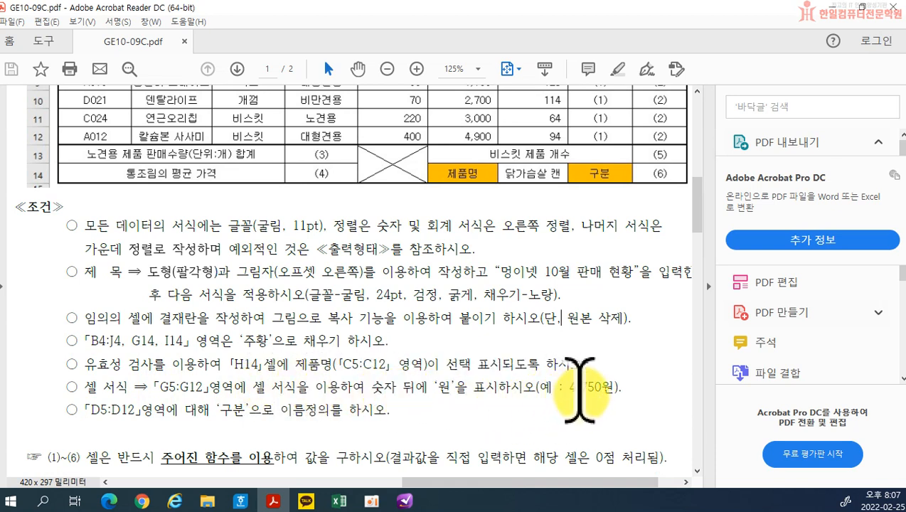
left_click_drag(582, 388, 637, 385)
left_click(636, 385)
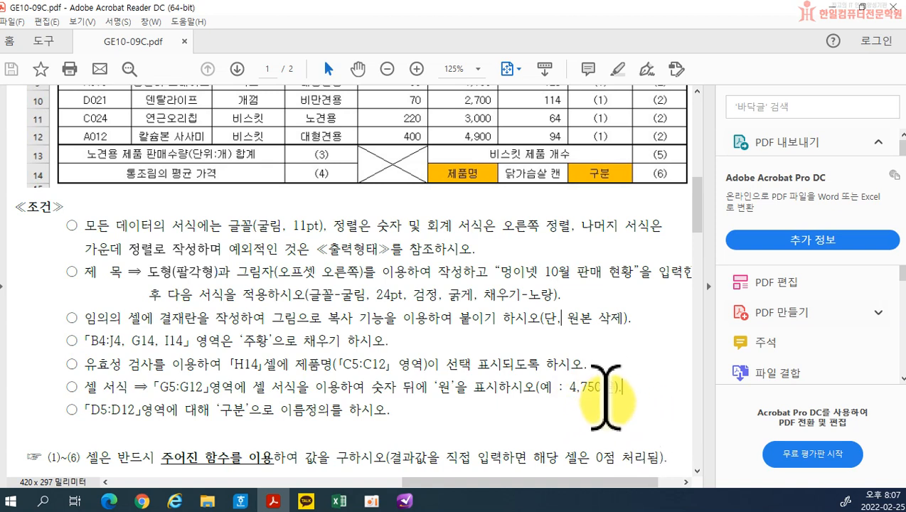
left_click(340, 501)
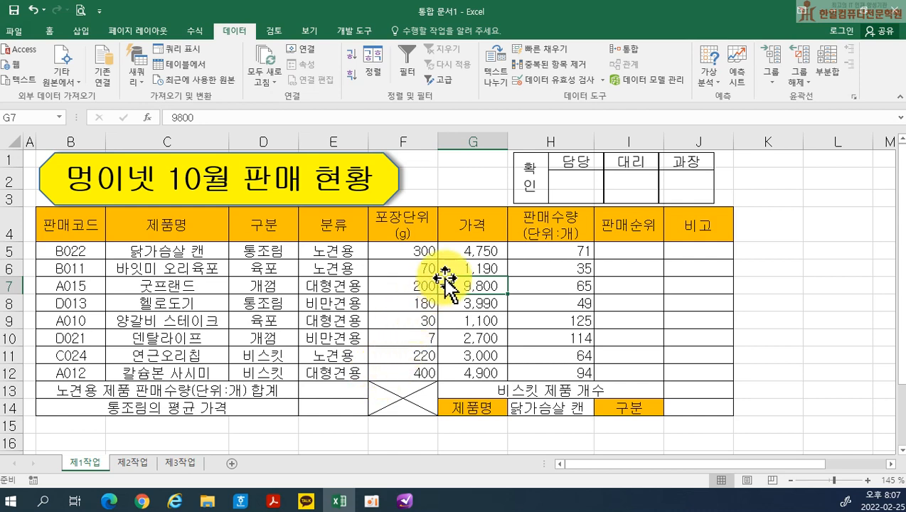
- Apply a custom number format to the prices in G5:G12, based on #,##0 with 원 after the number
left_click_drag(470, 252, 470, 366)
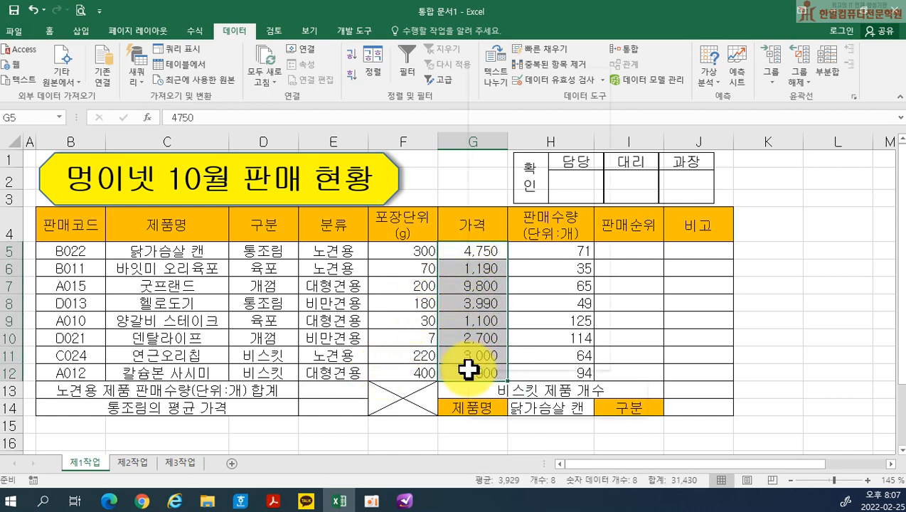
right_click(469, 369)
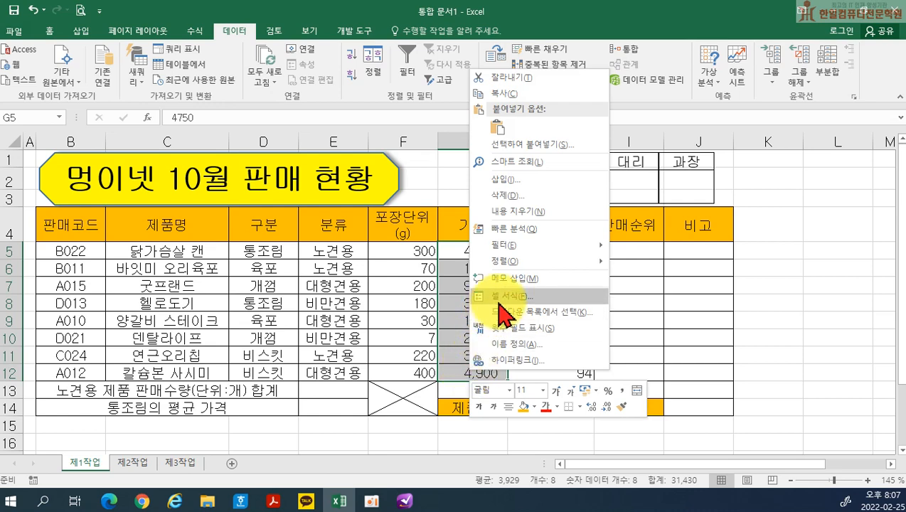
left_click(500, 299)
left_click_drag(449, 125, 636, 125)
left_click(530, 146)
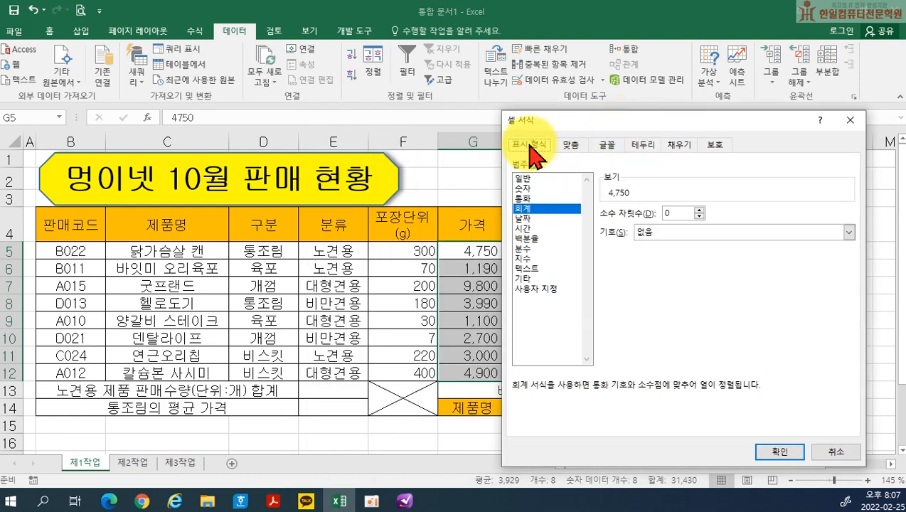
left_click(532, 289)
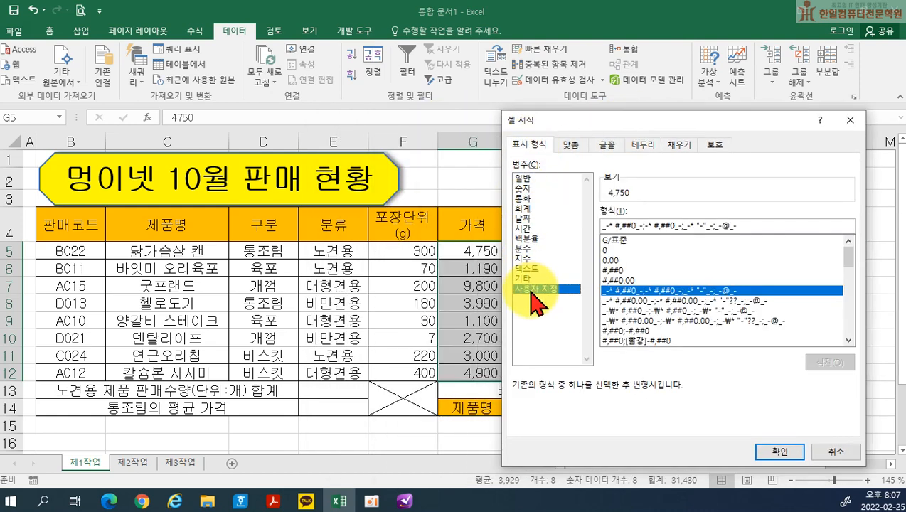
left_click(612, 272)
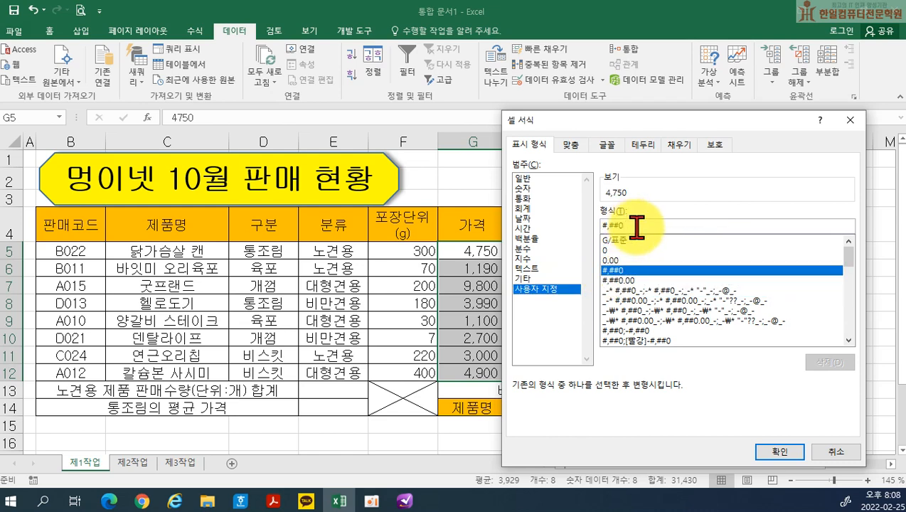
left_click(636, 227)
type("ㅇ")
key("Return")
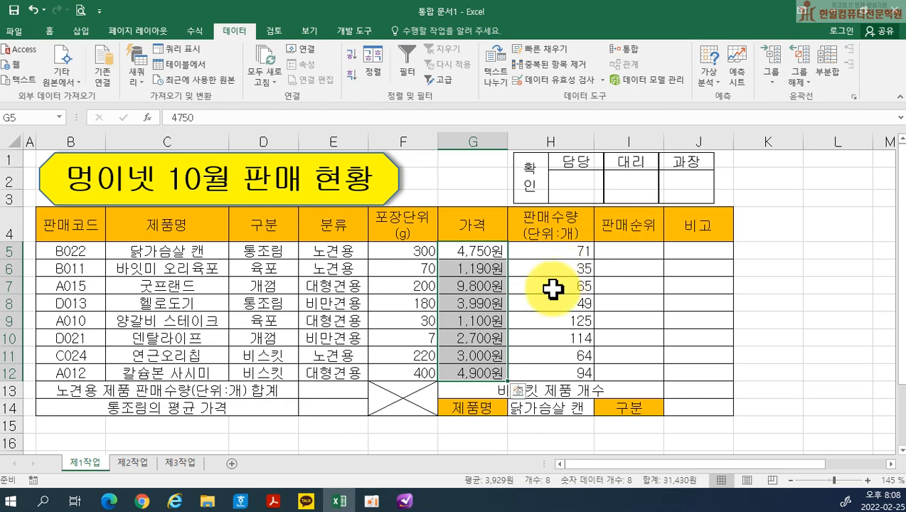
- Check the name condition in GE10-09C.pdf, name the range D5:D12 구분 in Excel, and reselect it by that name
left_click_drag(285, 249, 274, 374)
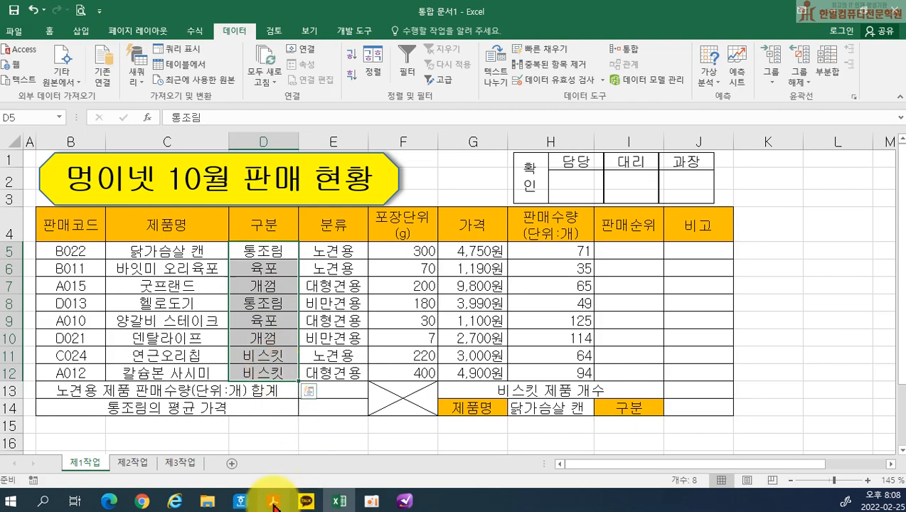
left_click(274, 502)
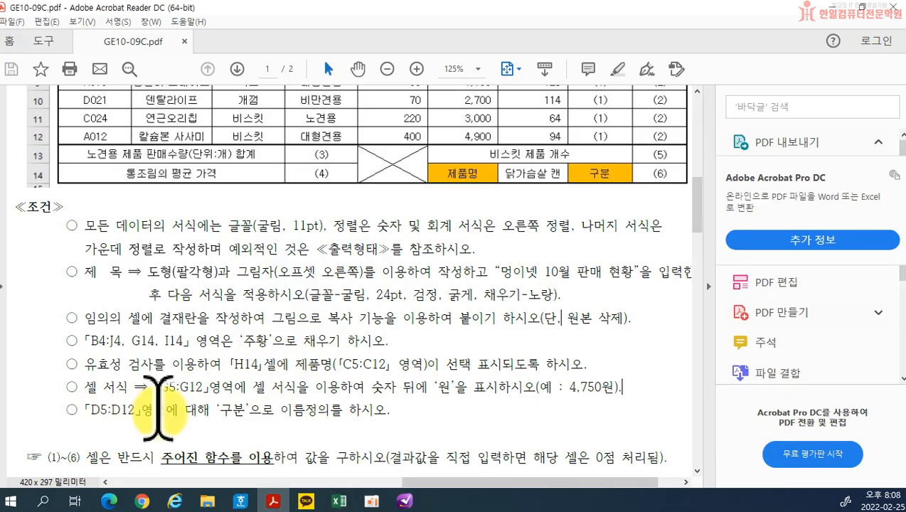
left_click_drag(215, 411, 336, 409)
left_click(339, 502)
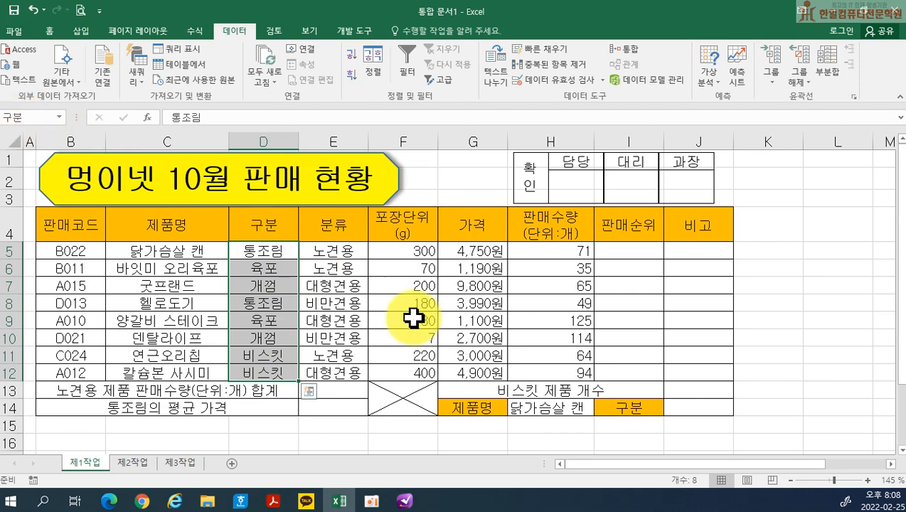
left_click(495, 353)
left_click(60, 117)
left_click(32, 131)
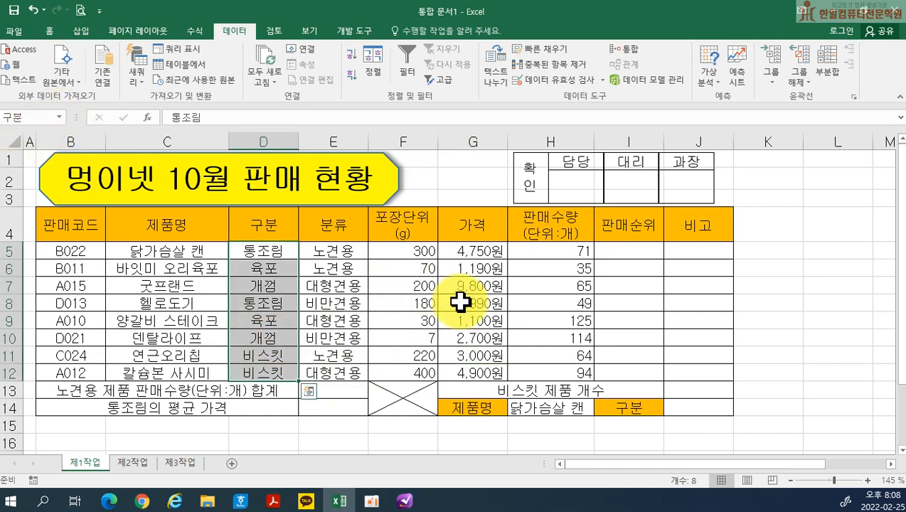
- Delete the defined name 구분 in the Name Manager and close the manager
left_click(194, 30)
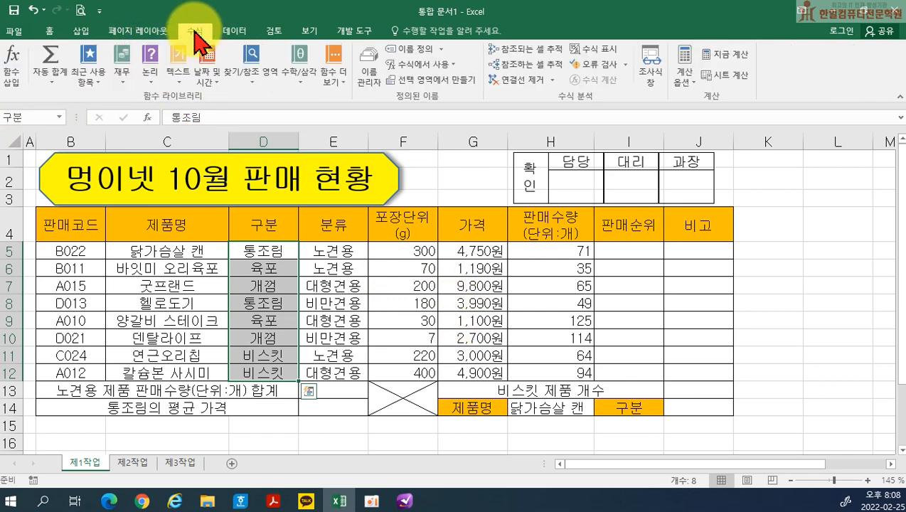
left_click(366, 71)
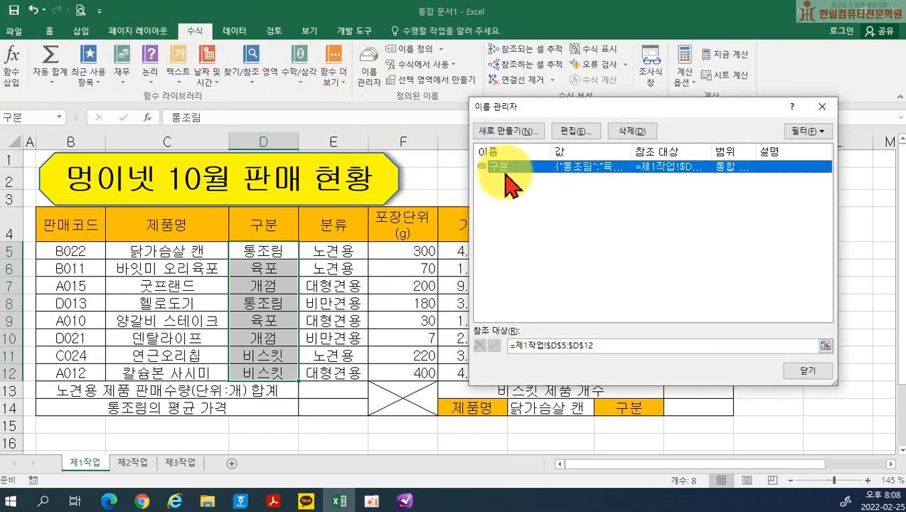
left_click(626, 146)
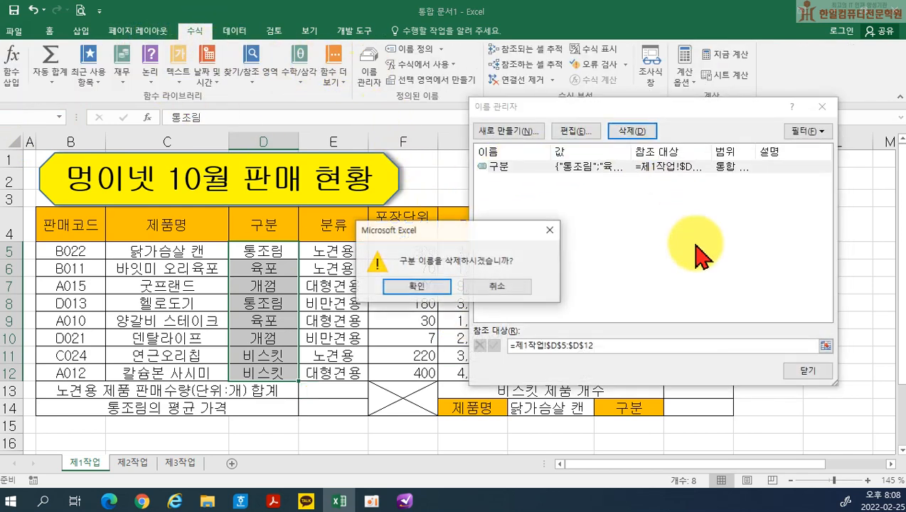
left_click(420, 338)
left_click(823, 106)
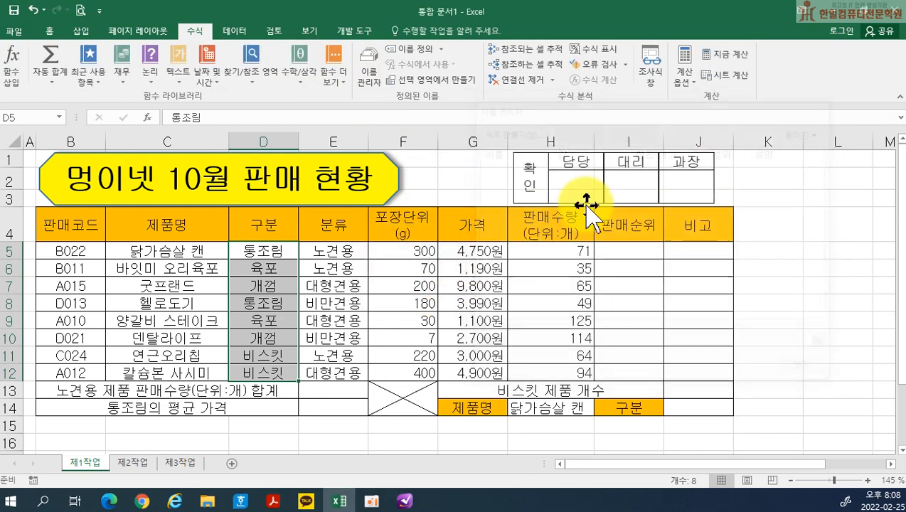
- Define the name 구분 for the range D5:D12 again
left_click_drag(289, 254, 269, 370)
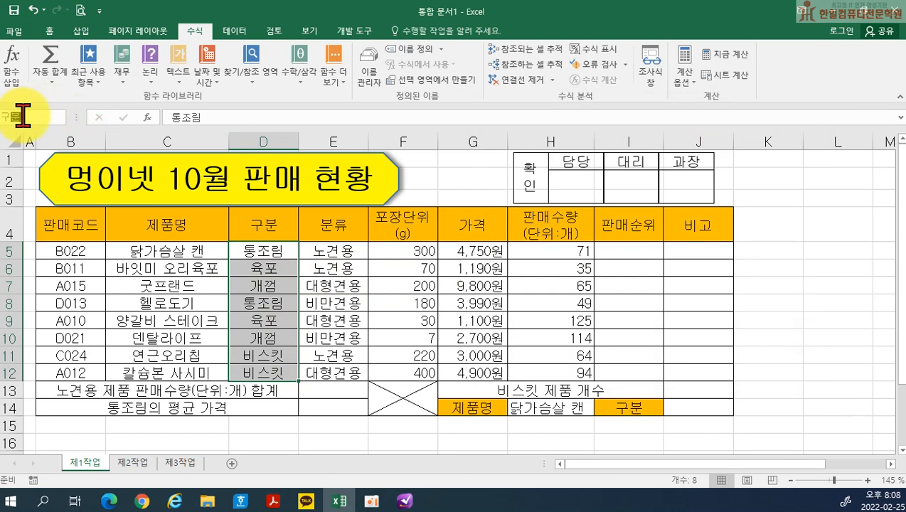
key("Return")
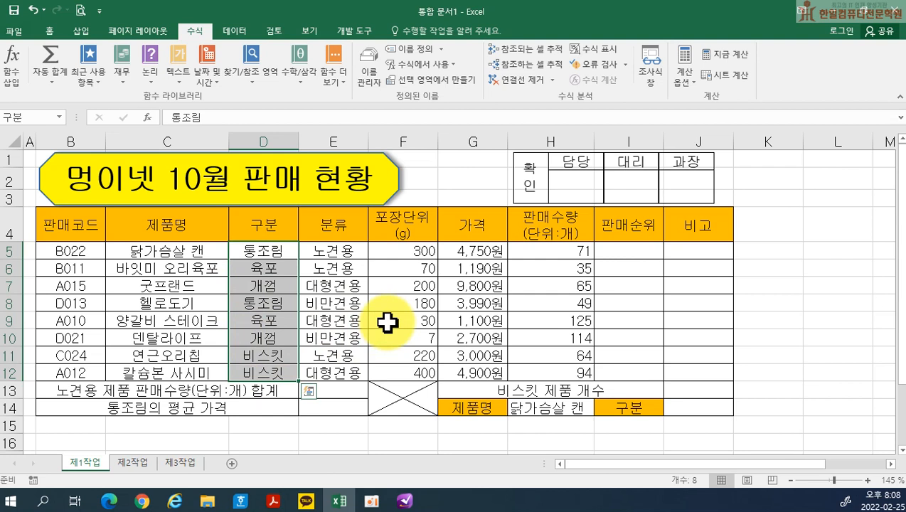
left_click(765, 345)
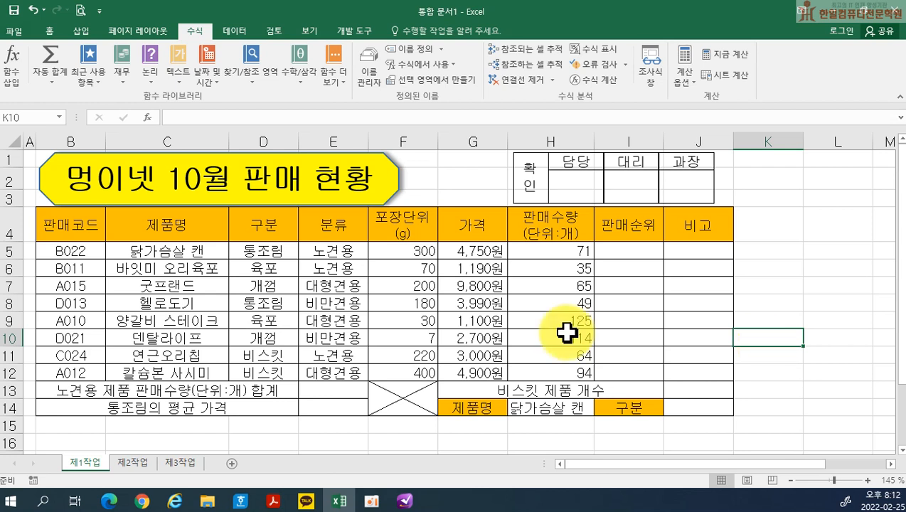
- Examine the function conditions (1) to (6) in GE10-09C.pdf, including the 판매순위 rule, and return to Excel
left_click(272, 501)
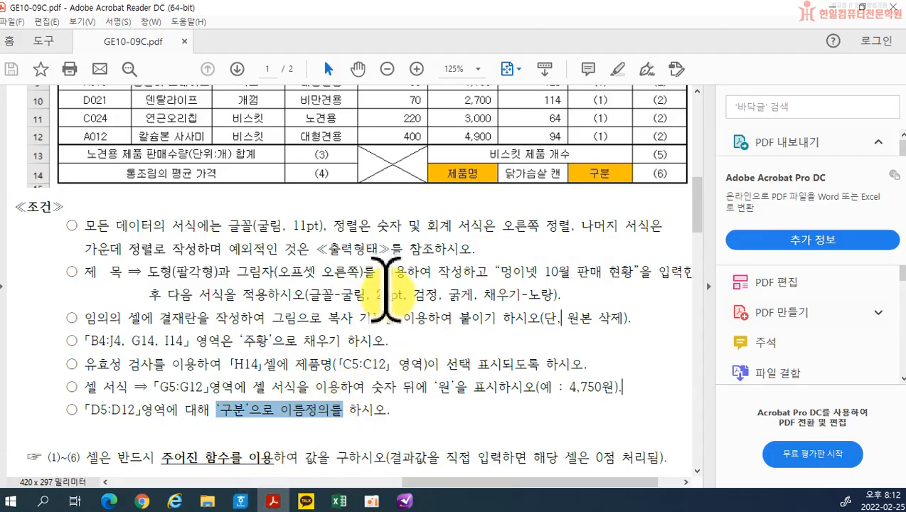
left_click(390, 288)
scroll(414, 377, "down", 4)
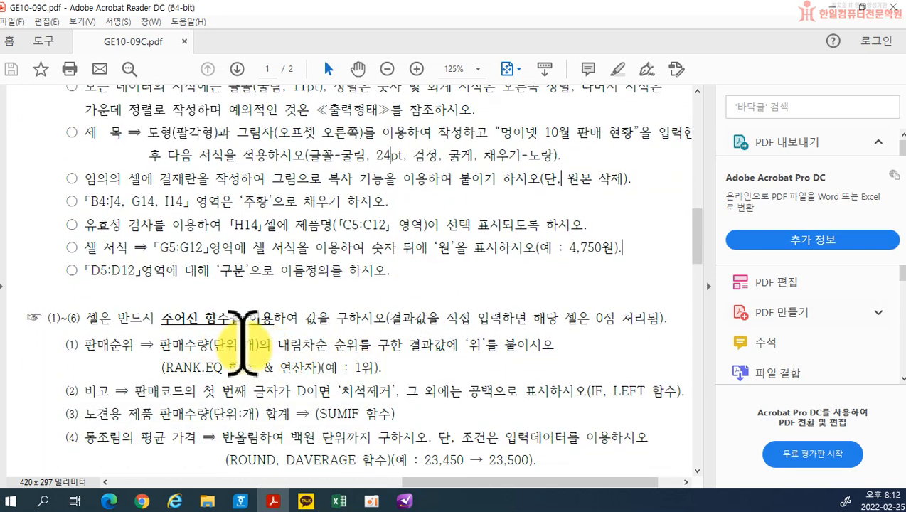
left_click_drag(468, 345, 483, 346)
scroll(565, 341, "down", 1)
left_click(508, 344)
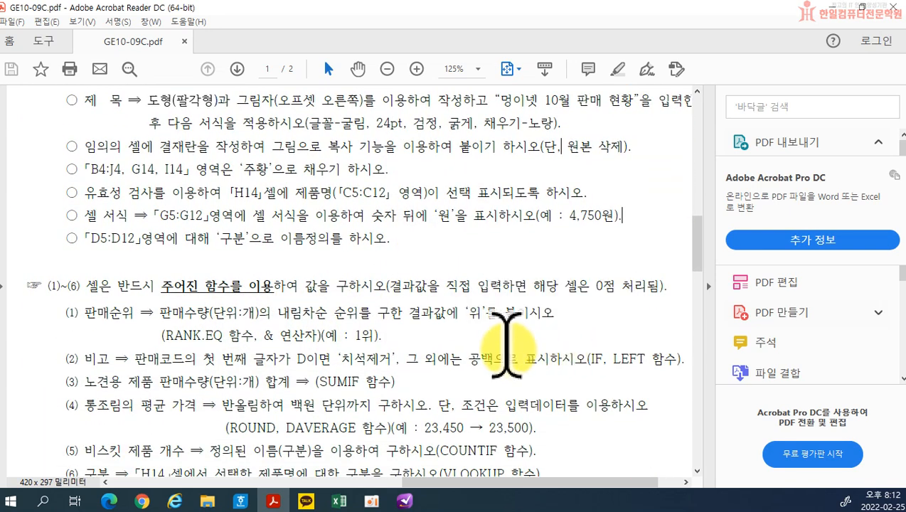
scroll(306, 334, "down", 1)
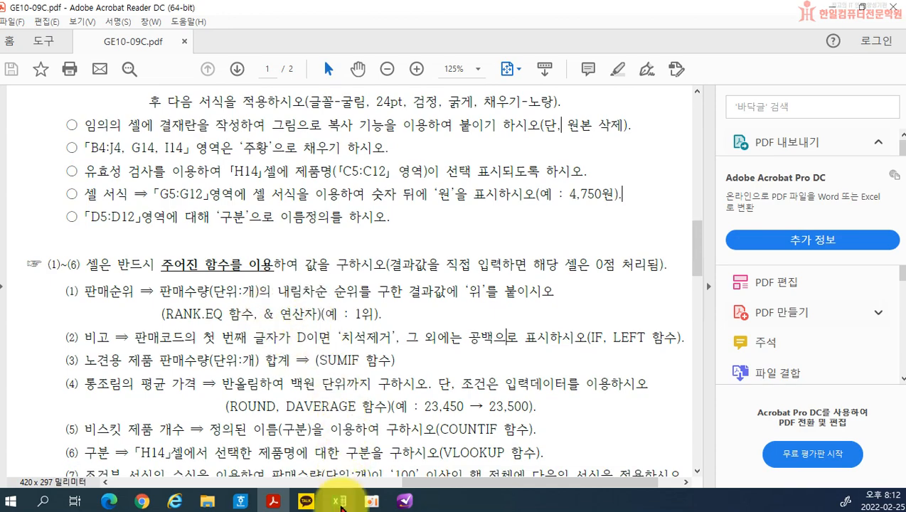
left_click(340, 501)
- Enter the descending sales rank formula =RANK.EQ(H5,$H$5:$H$12,0)&"위" in the 판매순위 cell I5
left_click(604, 253)
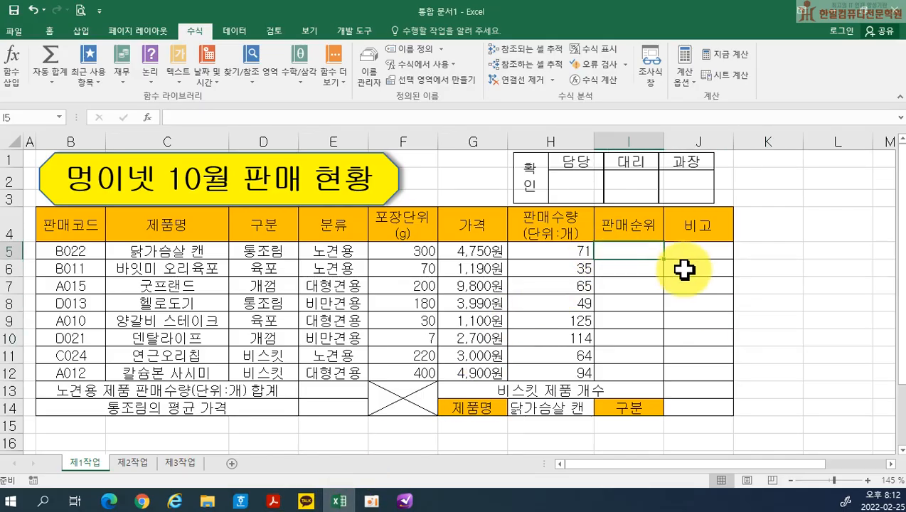
type("=")
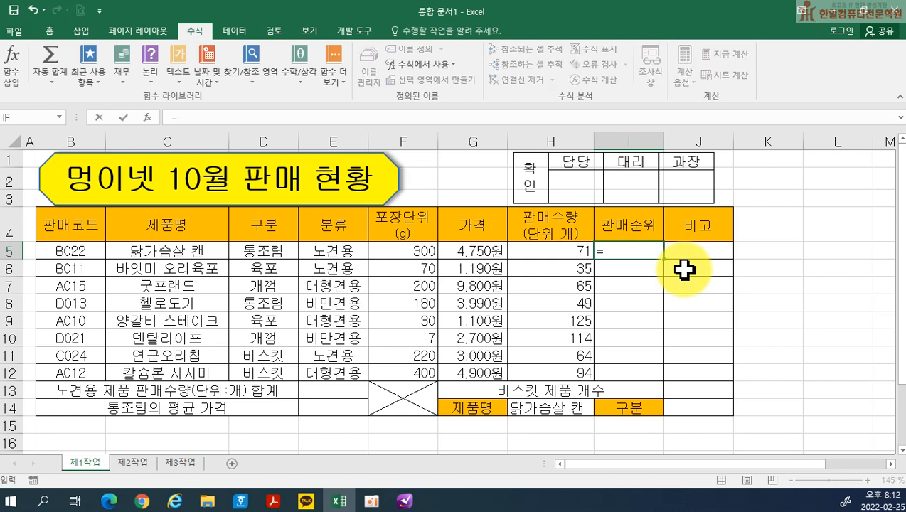
type("ㄱㅁ")
type("RA")
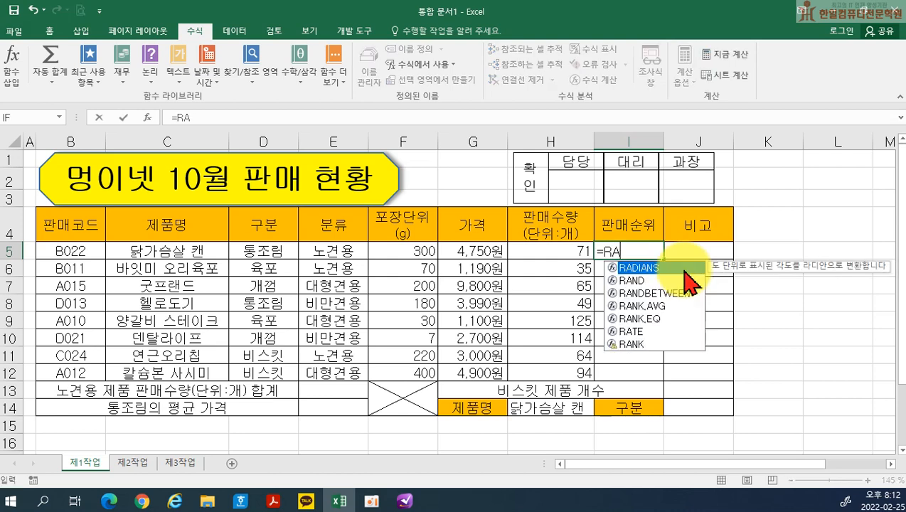
type("N")
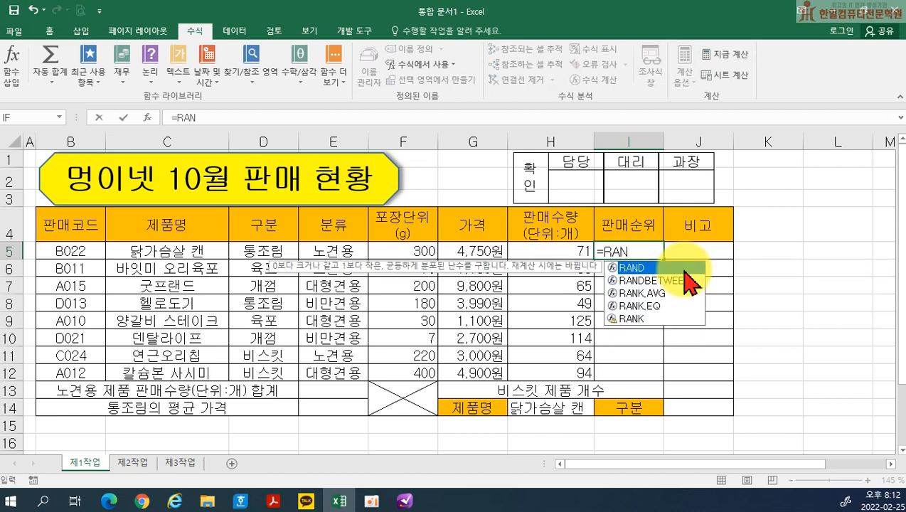
double_click(668, 305)
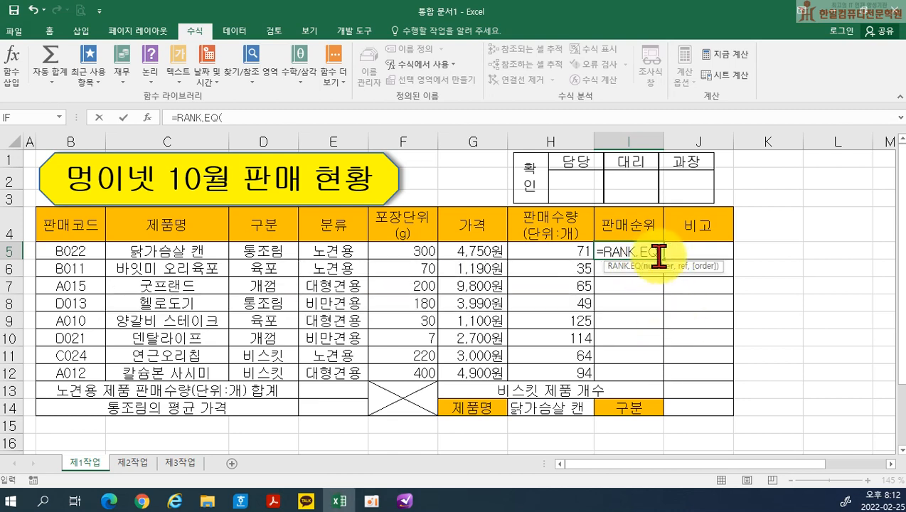
left_click(549, 249)
type(",")
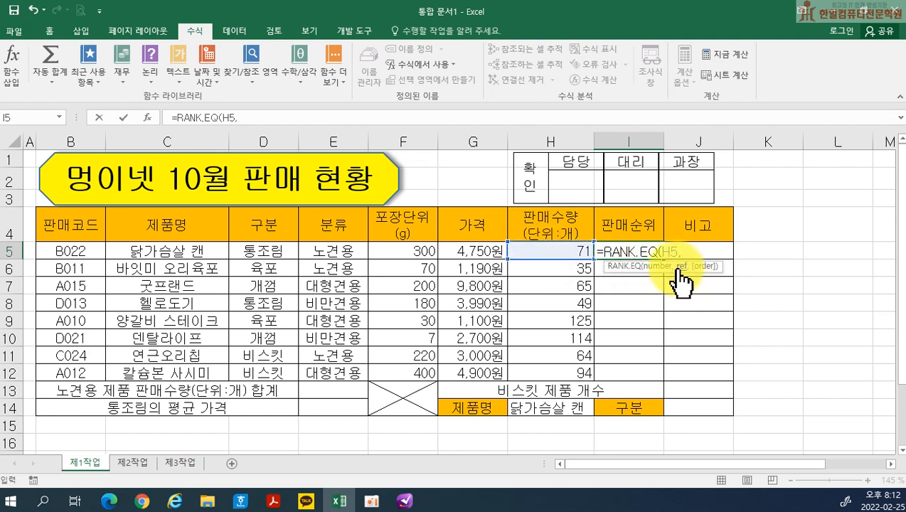
left_click_drag(544, 249, 543, 370)
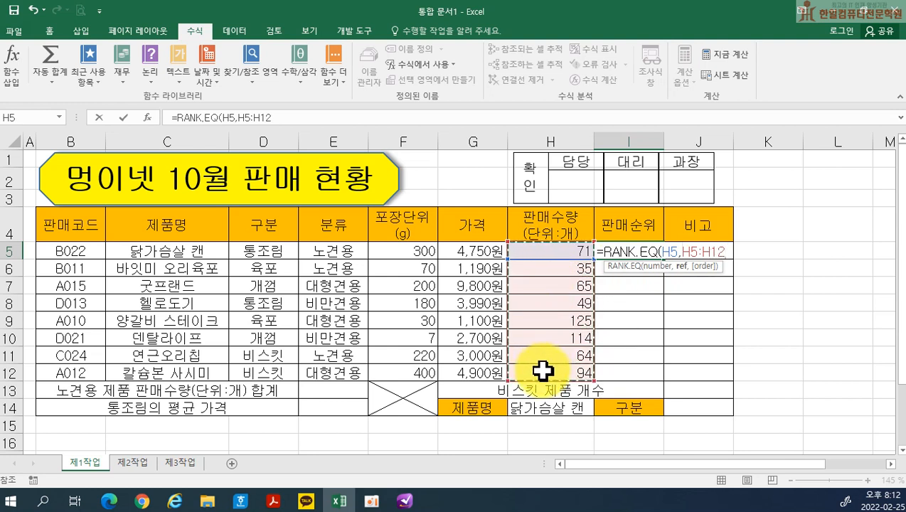
key("F4")
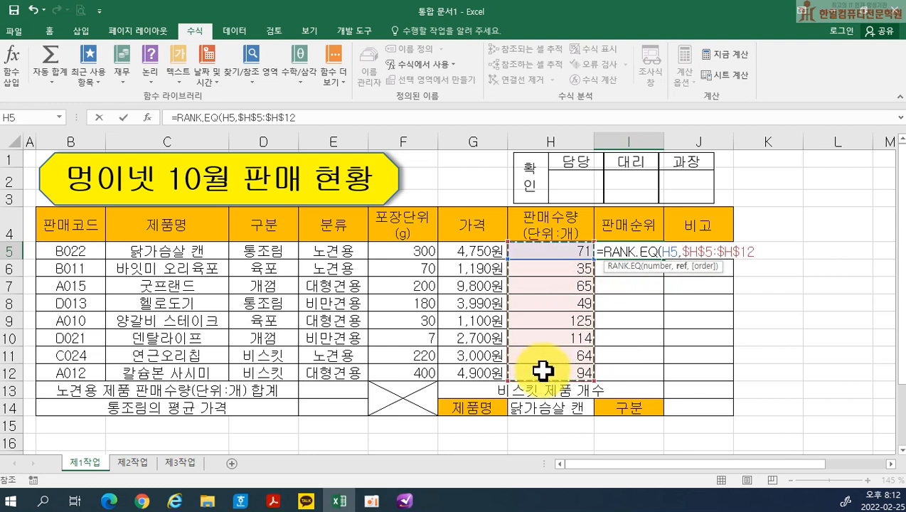
type(",")
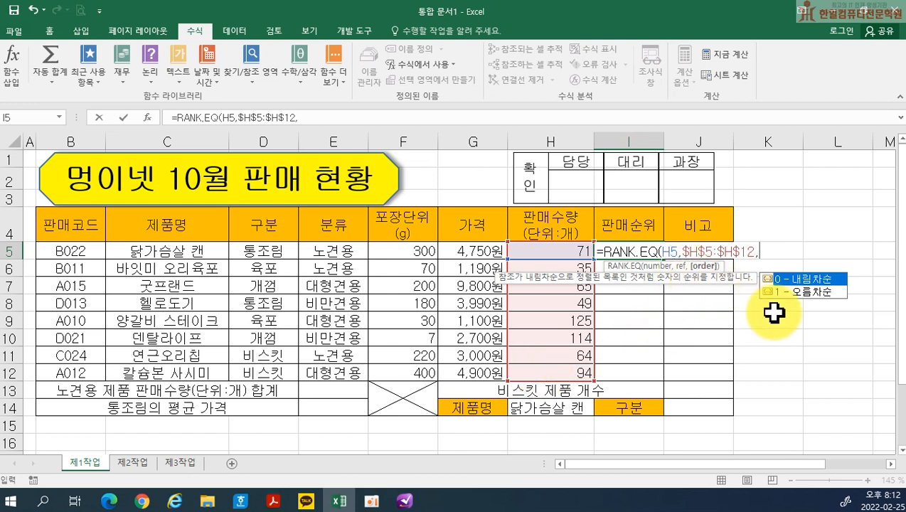
double_click(797, 280)
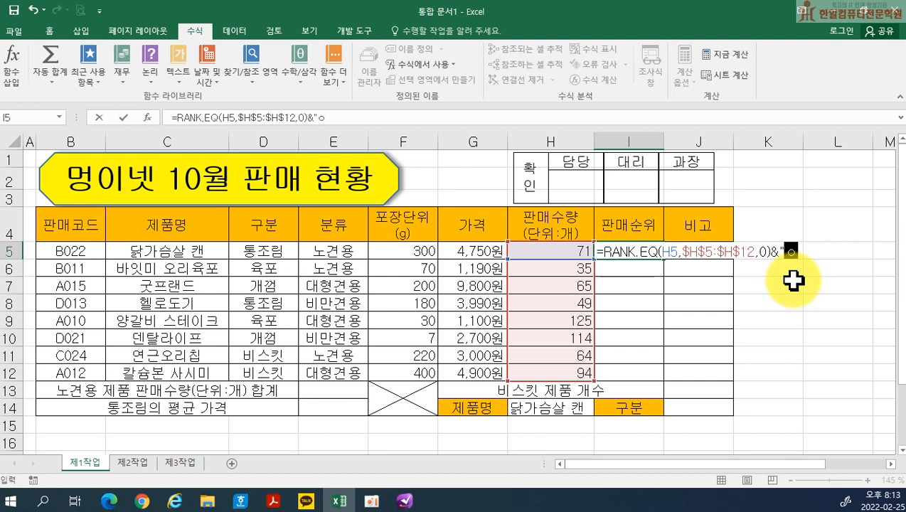
key("ctrl+Return")
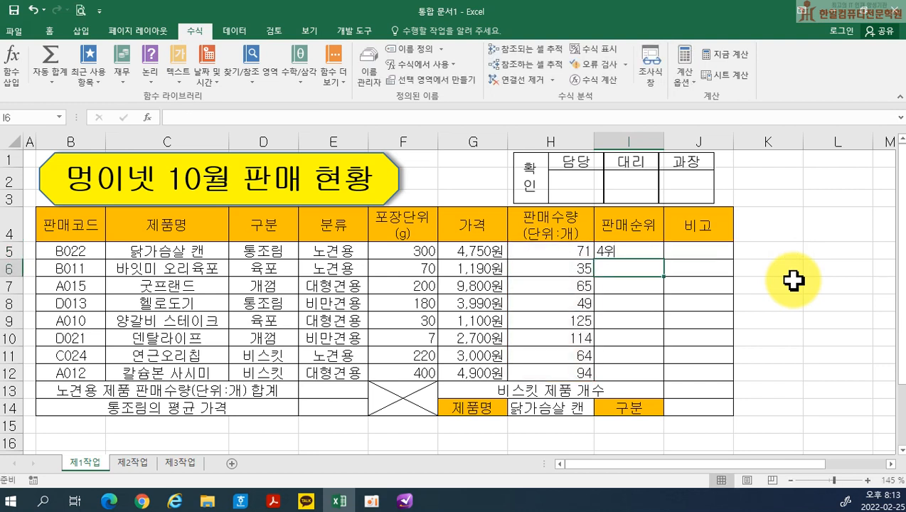
- Fill the rank formula from I5 down to I12, centre the results, and review the formula in I5
left_click_drag(663, 259, 645, 373)
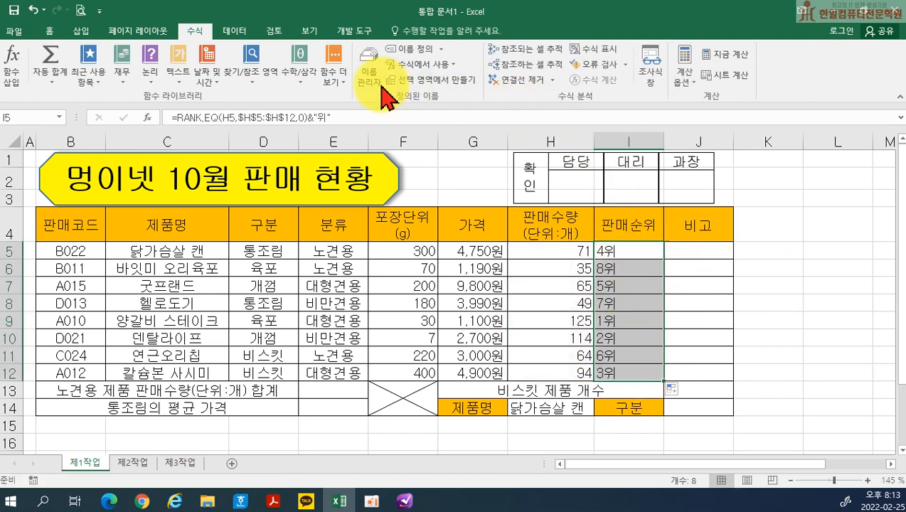
left_click(50, 31)
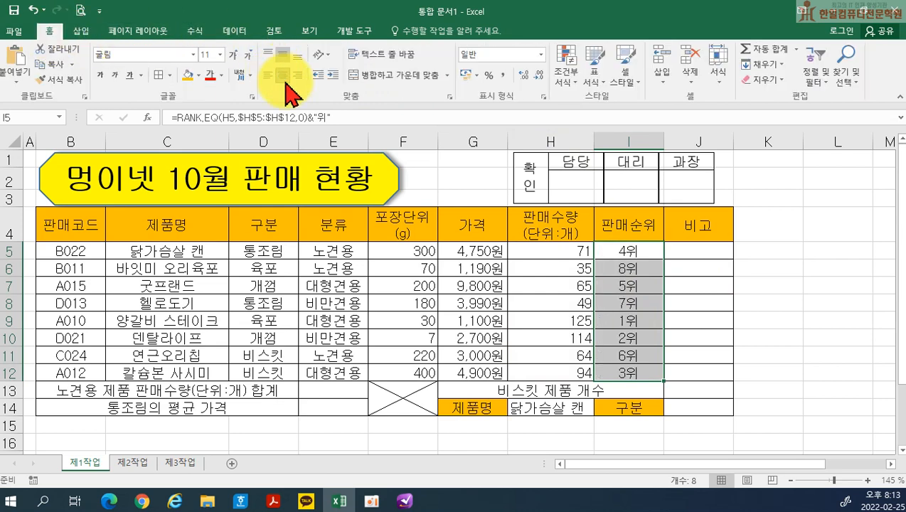
double_click(647, 255)
left_click_drag(523, 252, 833, 254)
key("Return")
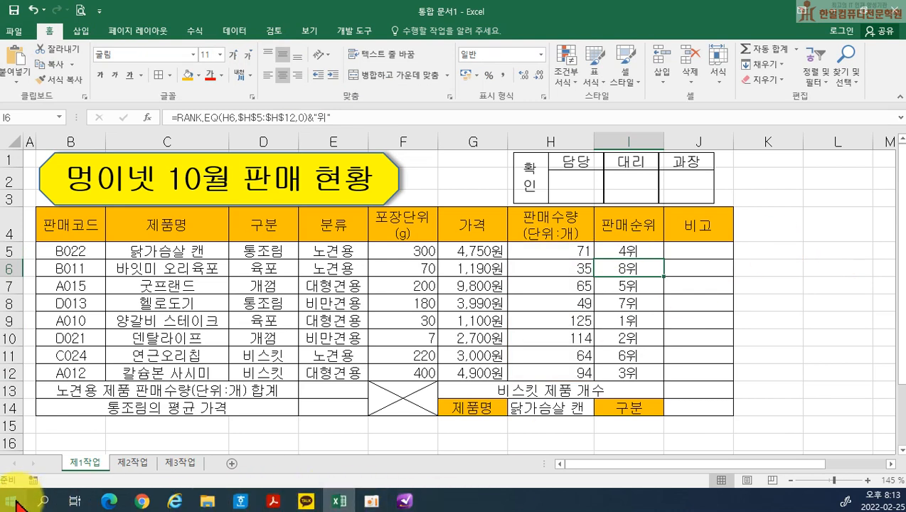
- Open Notepad (메모장), paste the copied formula =RANK.EQ(H5,$H$5:$H$12,0)&"위" and set the font size to 36
left_click(43, 502)
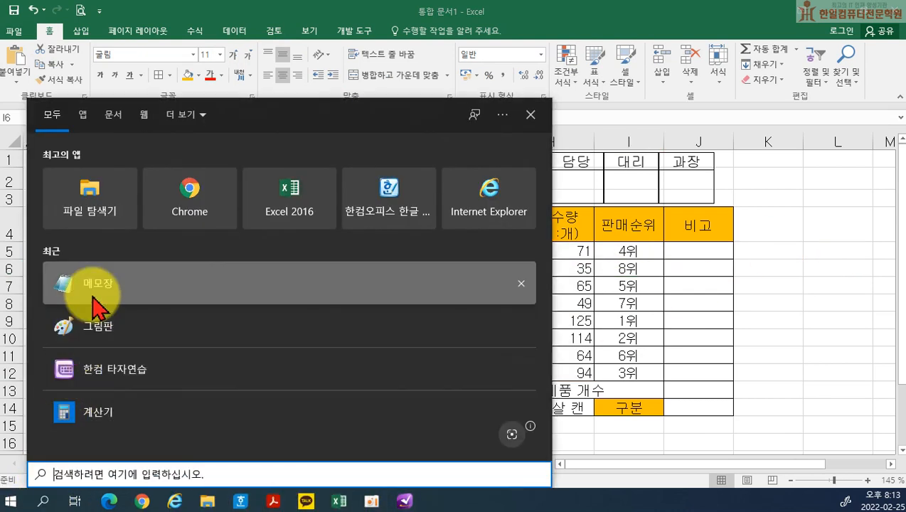
left_click(92, 284)
key("ctrl+v")
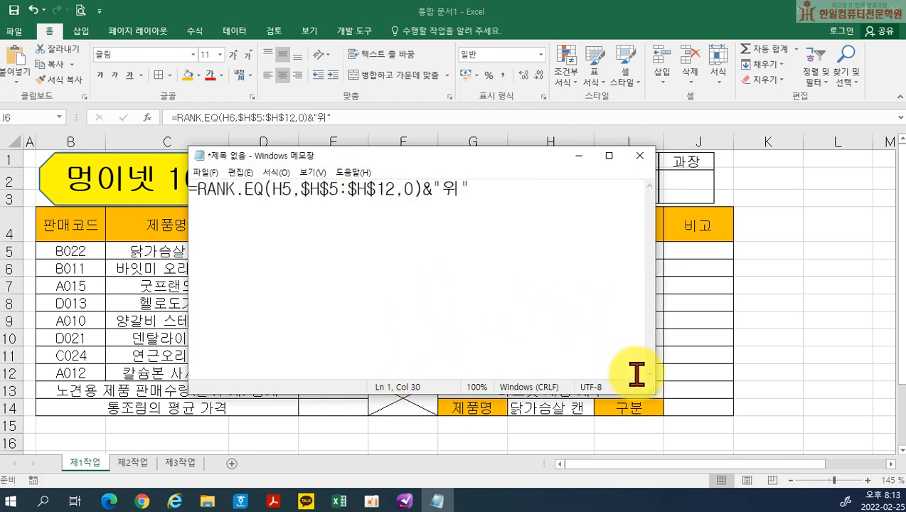
left_click_drag(388, 158, 491, 292)
left_click(379, 304)
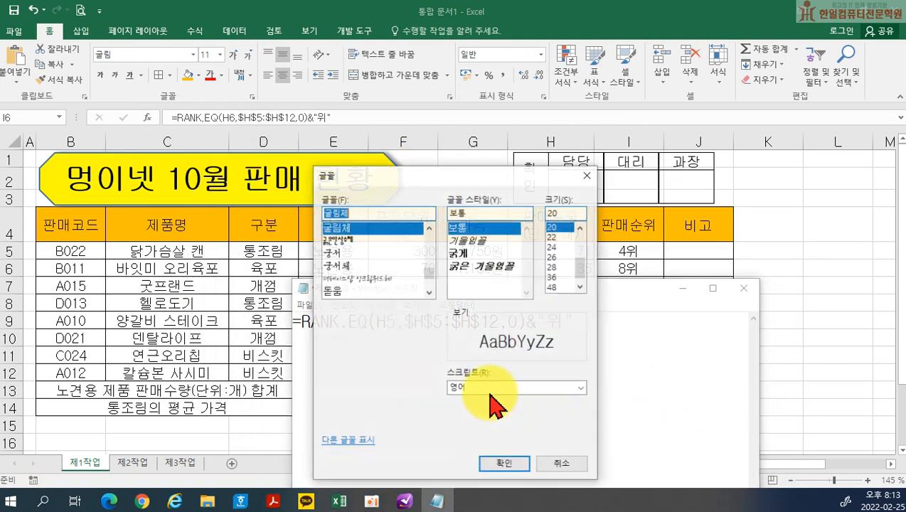
left_click(553, 276)
left_click(502, 463)
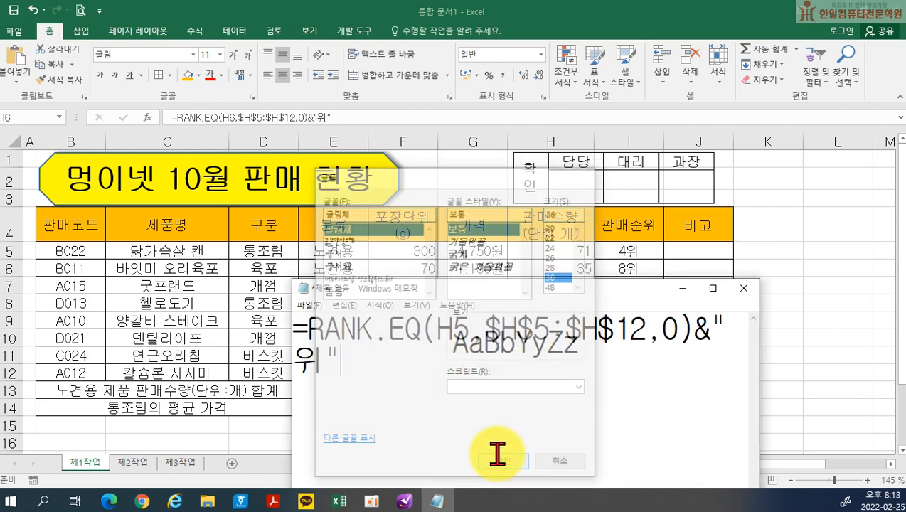
- Widen the Notepad window, prefix the rank formula with the label (1), and reposition the window over the sheet
left_click_drag(293, 357, 65, 353)
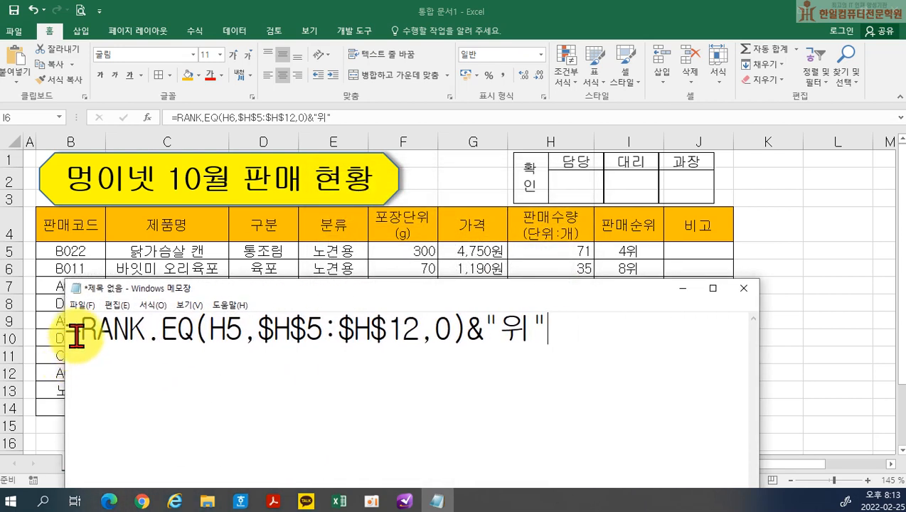
type("(!)")
key("BackSpace")
key("BackSpace")
type("1)")
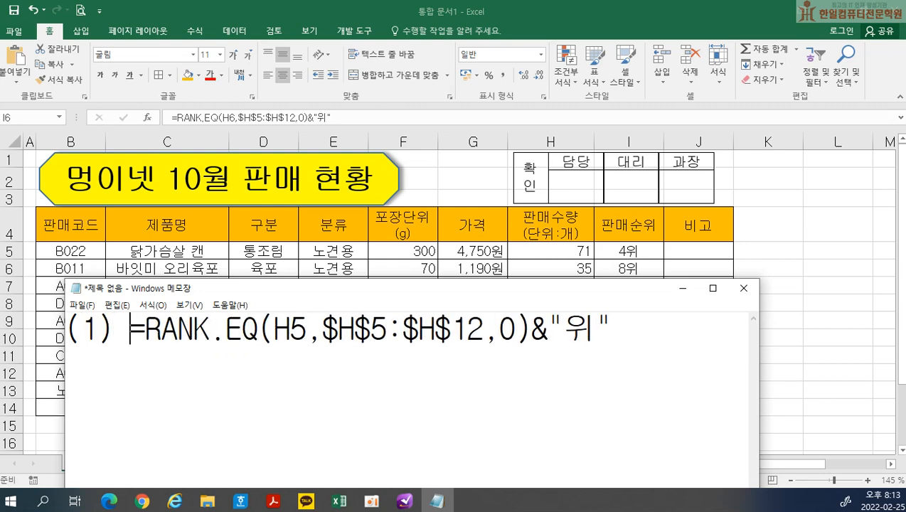
left_click(640, 334)
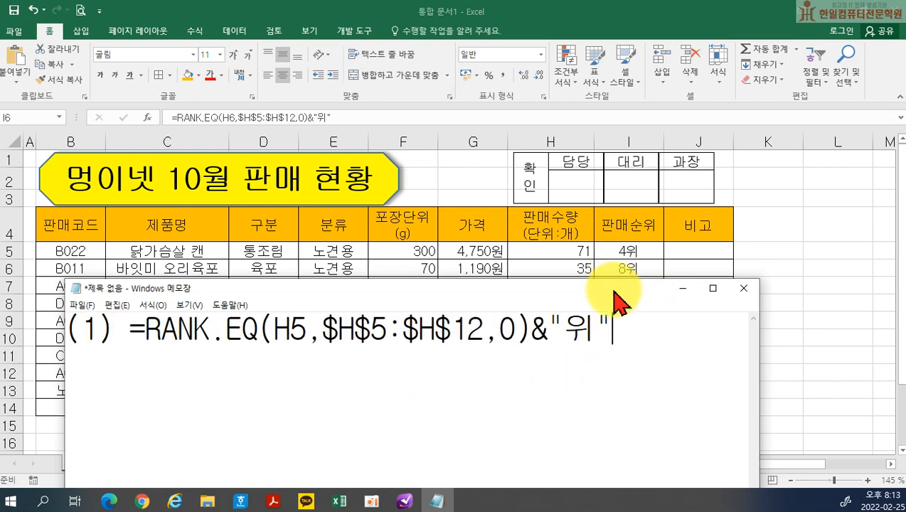
left_click_drag(614, 291, 730, 331)
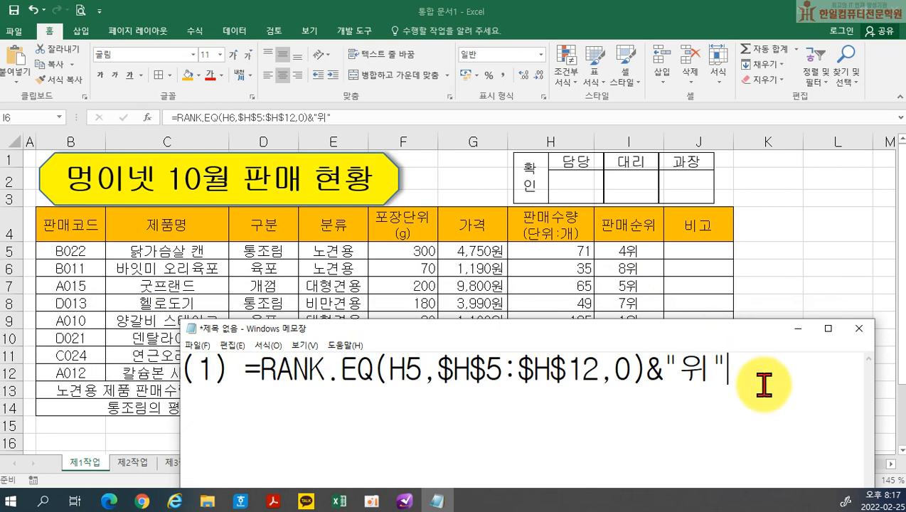
- Switch to GE10-09C.pdf and examine condition (2) for 비고, including the D test, 치석제거, the blank alternative and the LEFT function
left_click(271, 504)
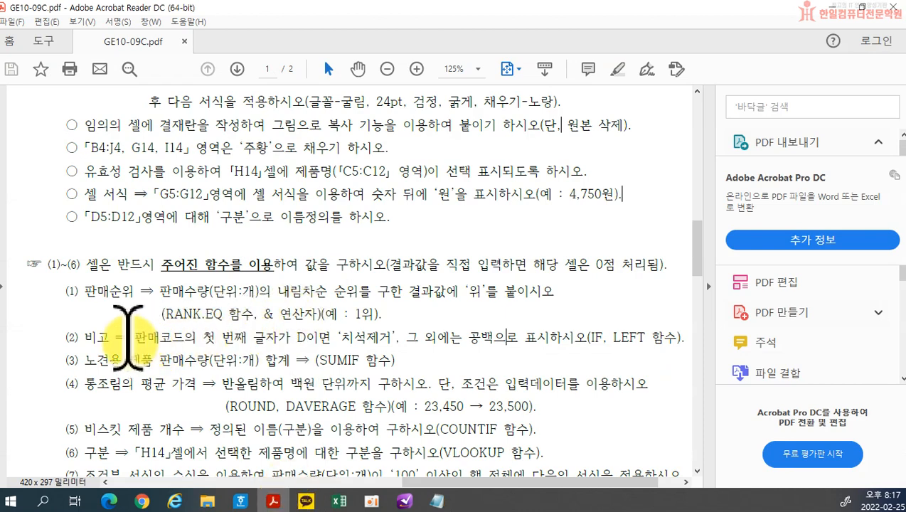
left_click_drag(203, 338, 333, 339)
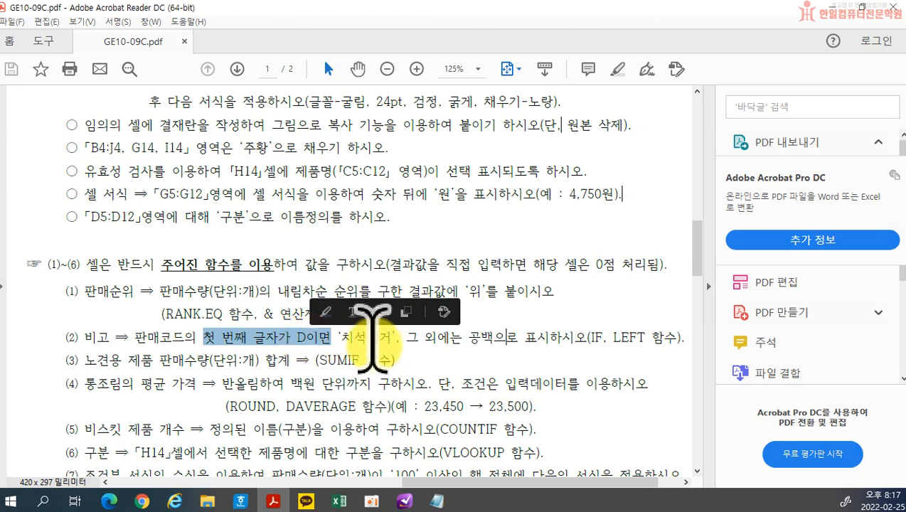
left_click(370, 338)
left_click_drag(424, 338, 587, 338)
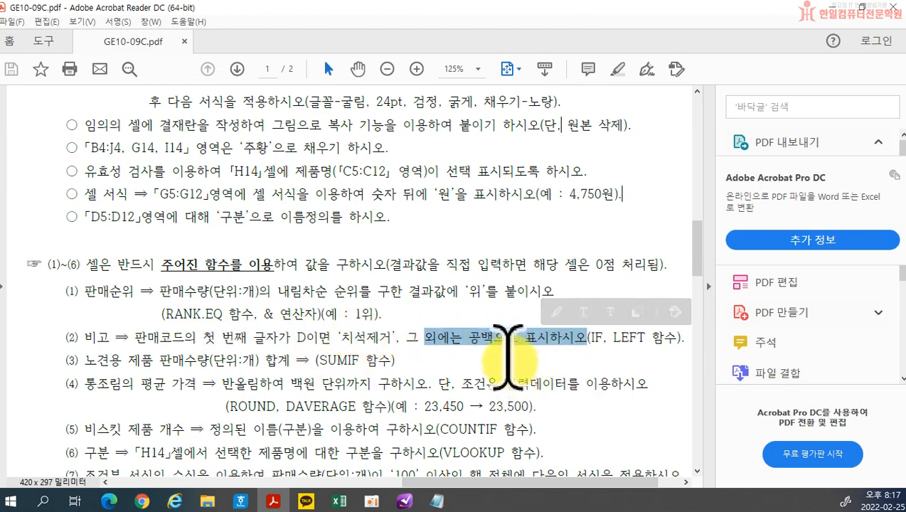
left_click(507, 363)
left_click_drag(613, 339, 644, 338)
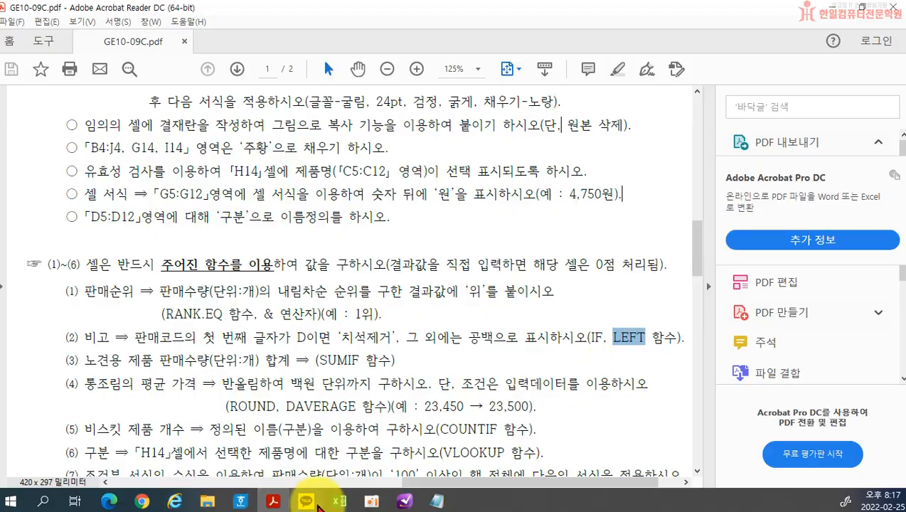
- Return to Excel, enter =LEFT(B5,1) in the 비고 cell J5, and fill it down to J12
left_click(338, 502)
left_click(688, 249)
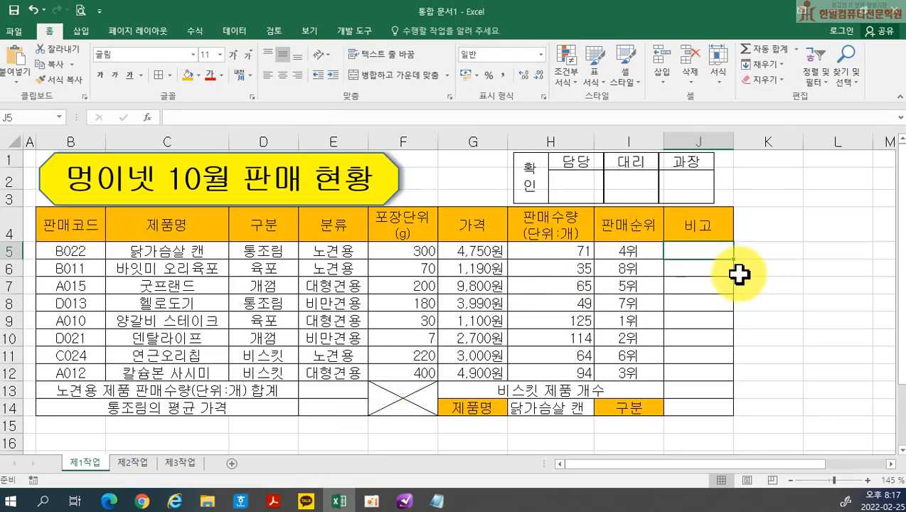
type("=")
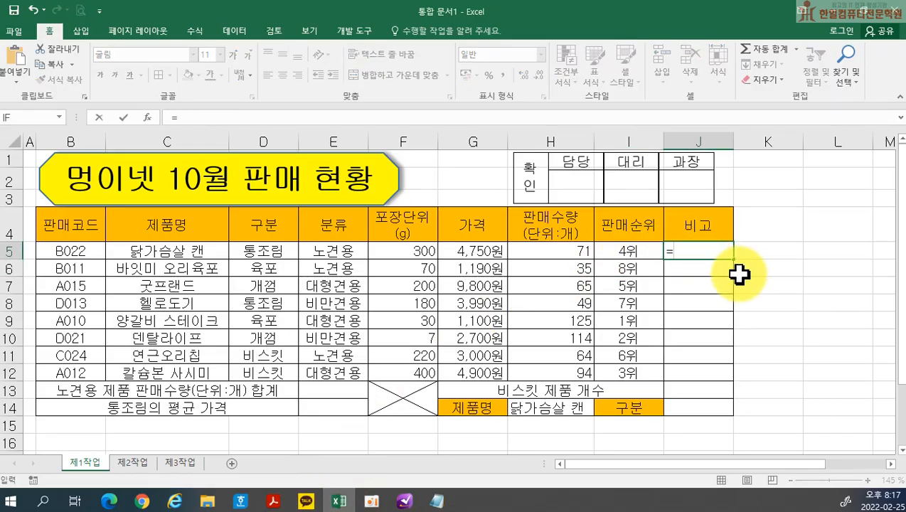
type("LEFT(")
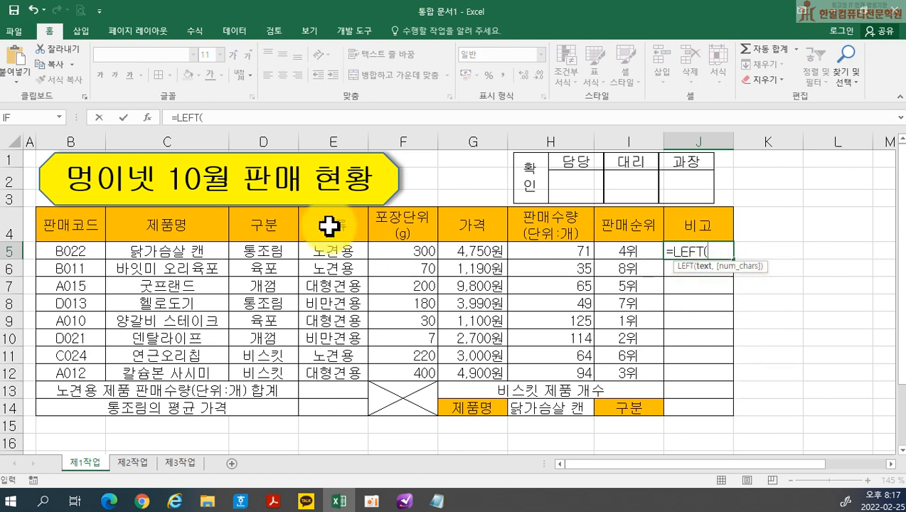
left_click(79, 251)
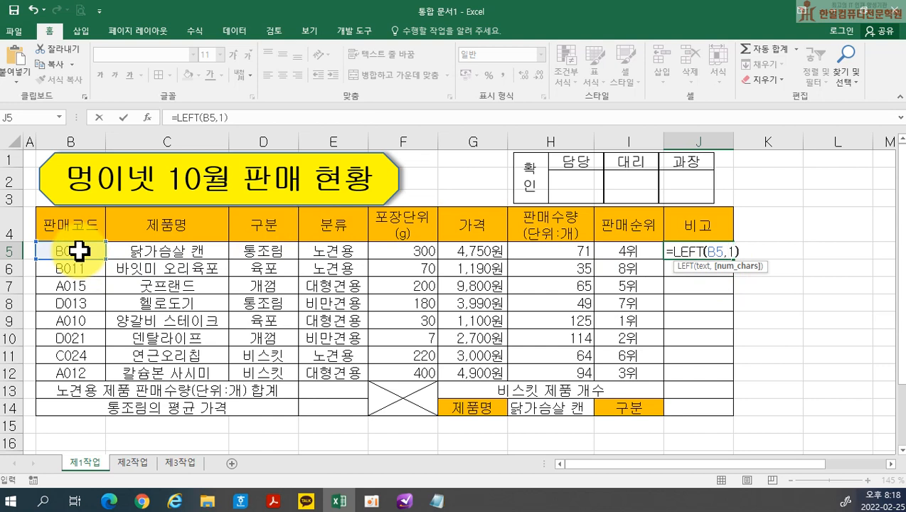
key("Return")
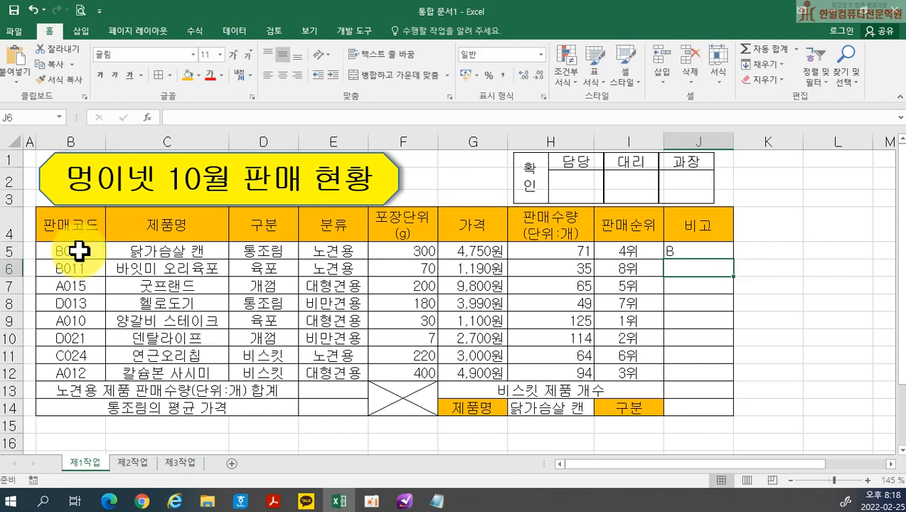
left_click(701, 253)
left_click_drag(737, 261, 740, 381)
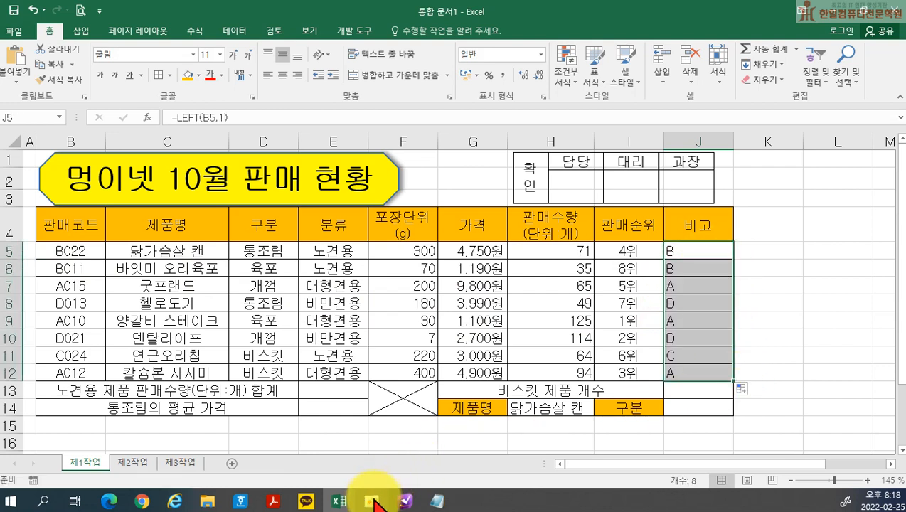
- Recheck condition (2) in GE10-09C.pdf, expand J5 in Excel to =IF(LEFT(B5,1)="D","치석제거",""), and fill it down to J12
left_click(279, 501)
left_click_drag(292, 337, 533, 338)
left_click(339, 502)
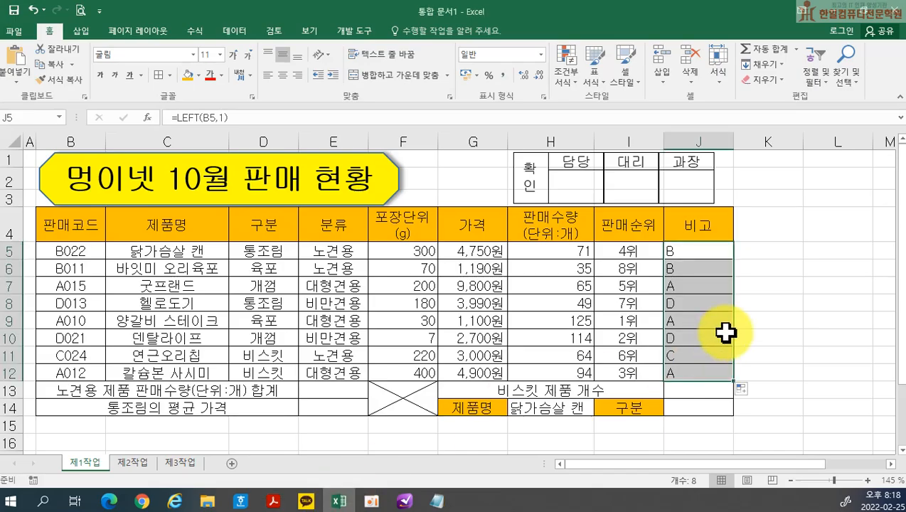
double_click(684, 253)
left_click(671, 253)
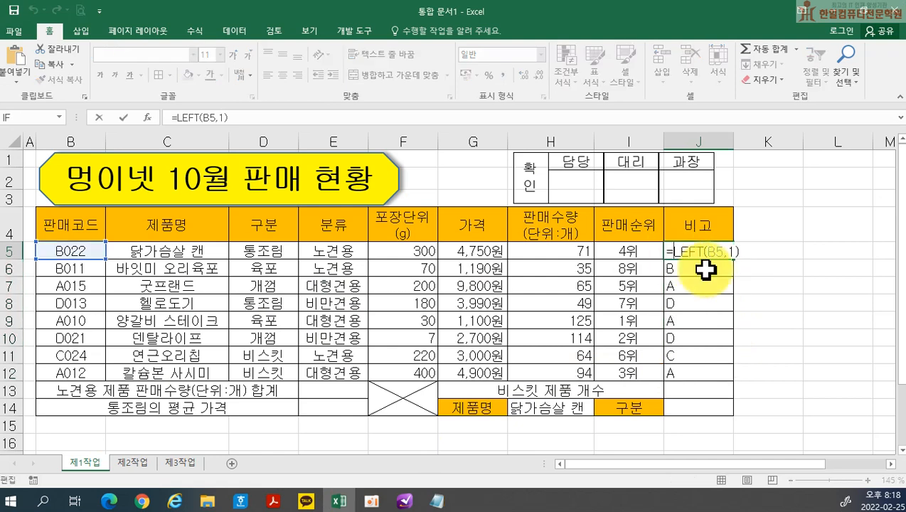
type("IF")
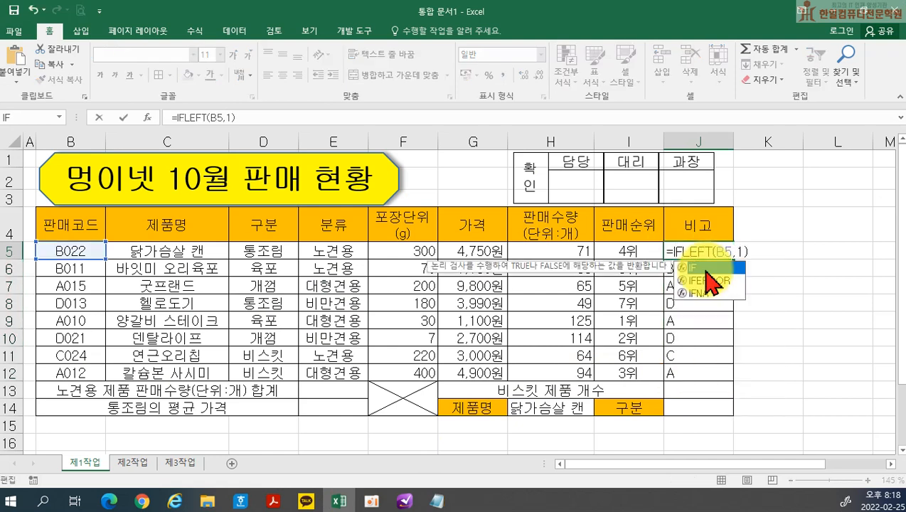
type("(")
left_click(751, 253)
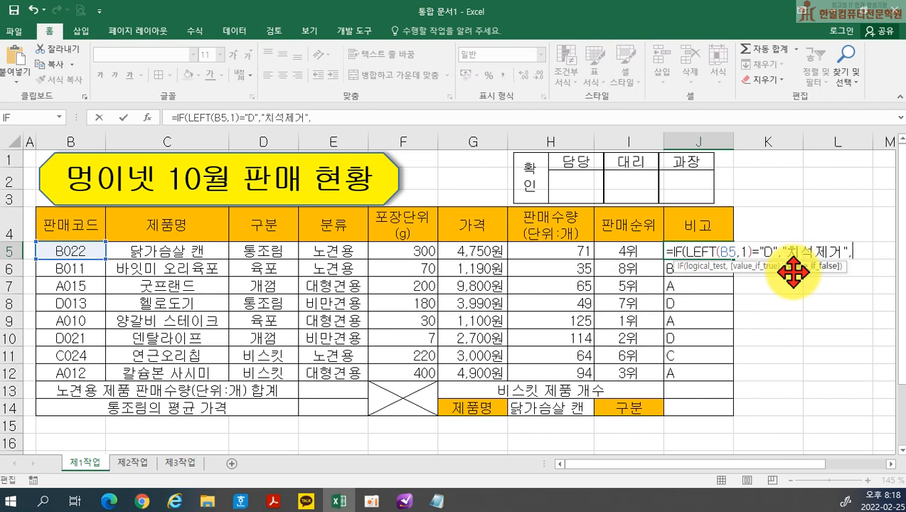
key("ctrl+Return")
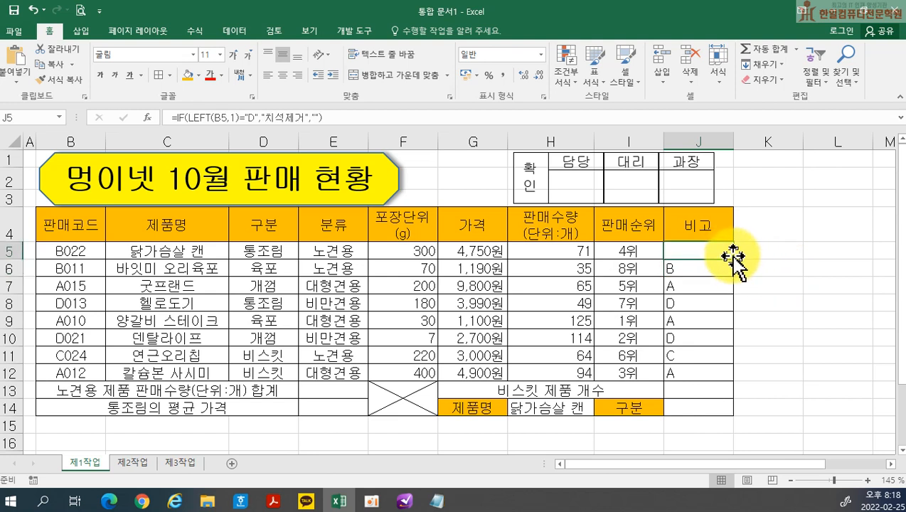
left_click_drag(734, 257, 730, 382)
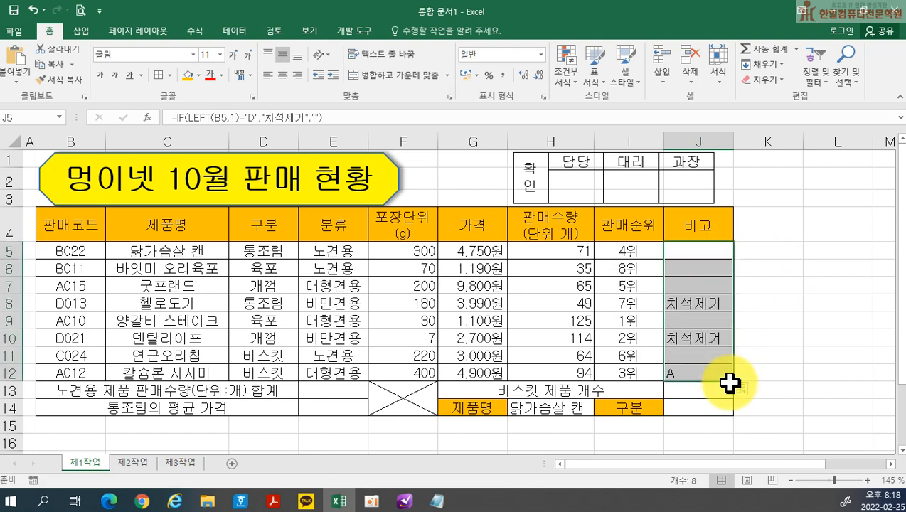
- Copy the IF formula from J5 and record it in Notepad on a new line labelled (2)
left_click(694, 251)
double_click(671, 251)
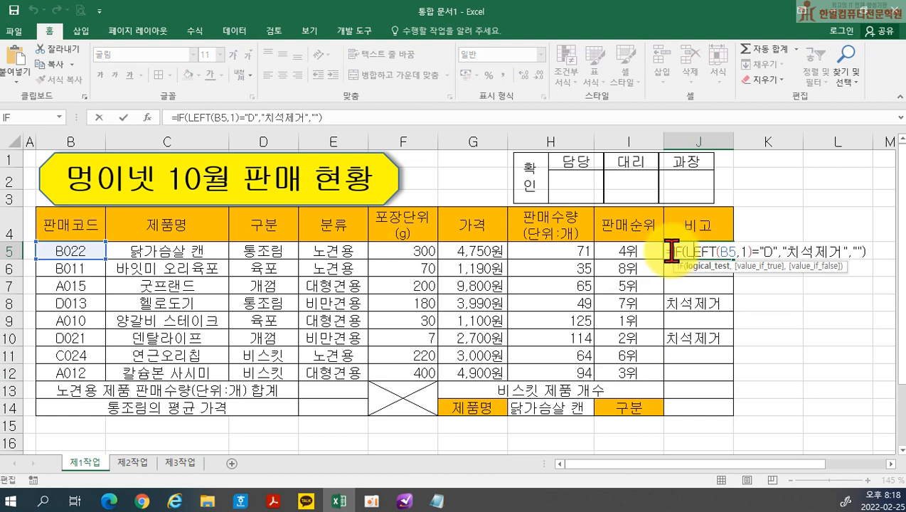
key("Return")
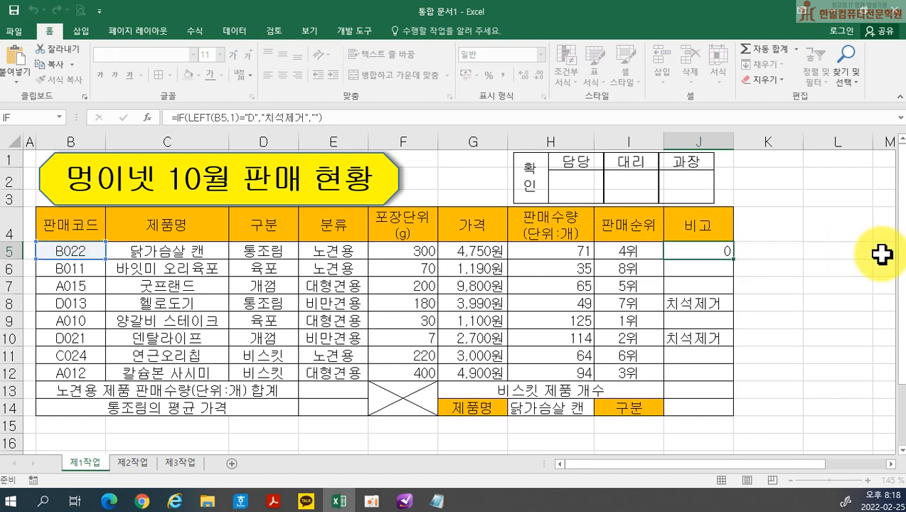
left_click(437, 500)
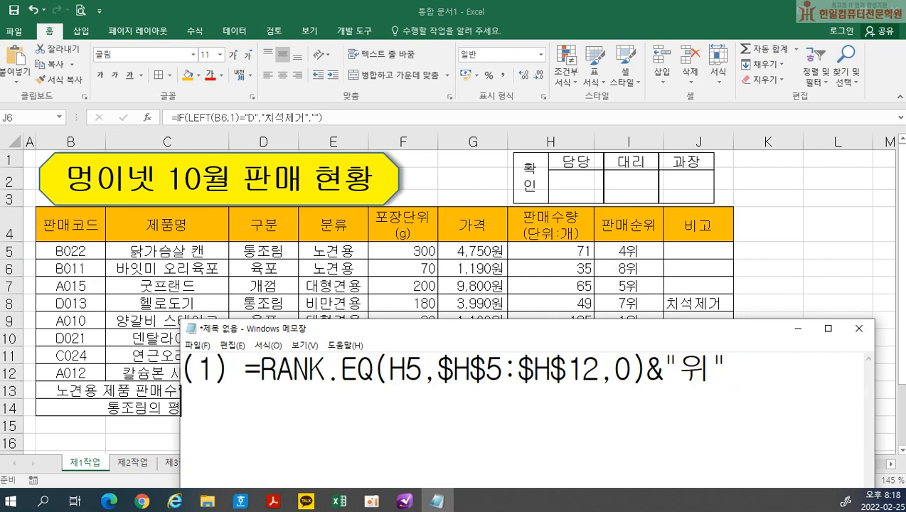
key("ctrl+v")
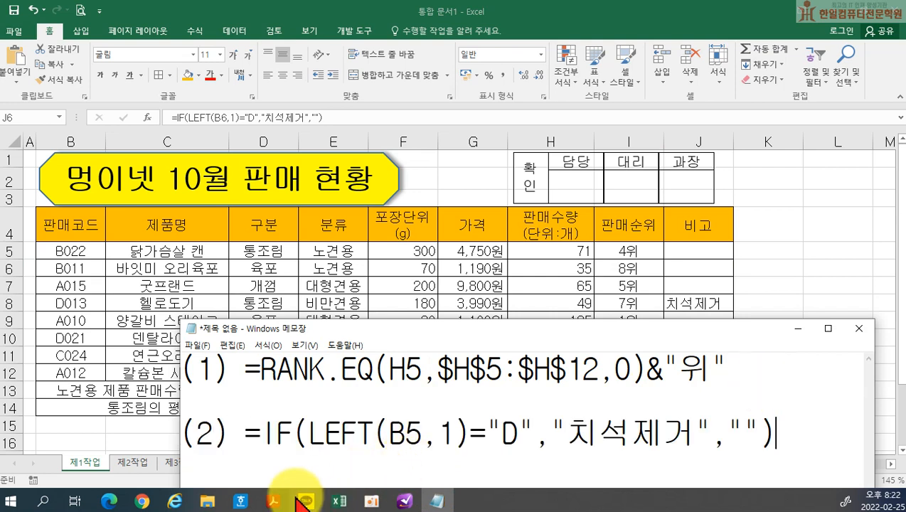
- Switch to GE10-09C.pdf and examine condition (3) for the 노견용 제품 판매수량 합계 and its SUMIF function
left_click(273, 502)
left_click_drag(89, 361, 405, 359)
left_click(407, 366)
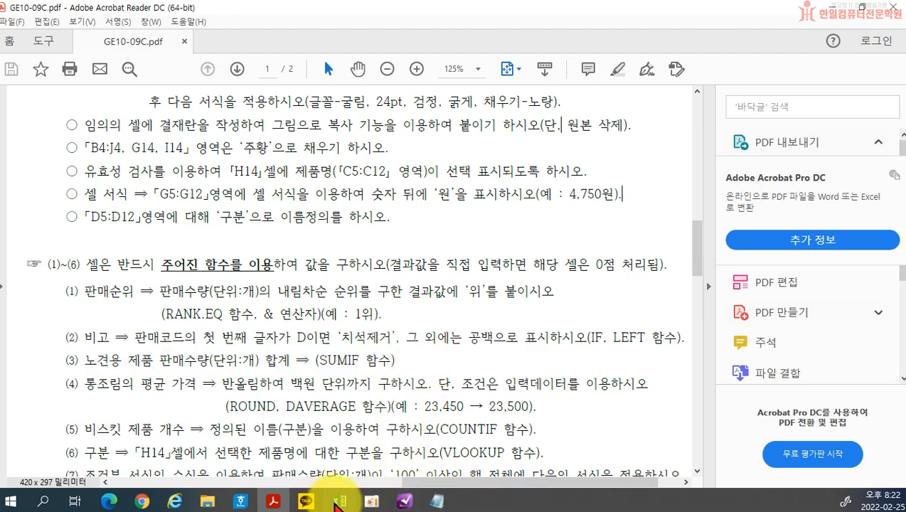
- Return to Excel and enter =SUMIF(E5:E12,"노견용",H5:H12) in cell E13 for the 노견용 제품 판매수량 합계
left_click(339, 502)
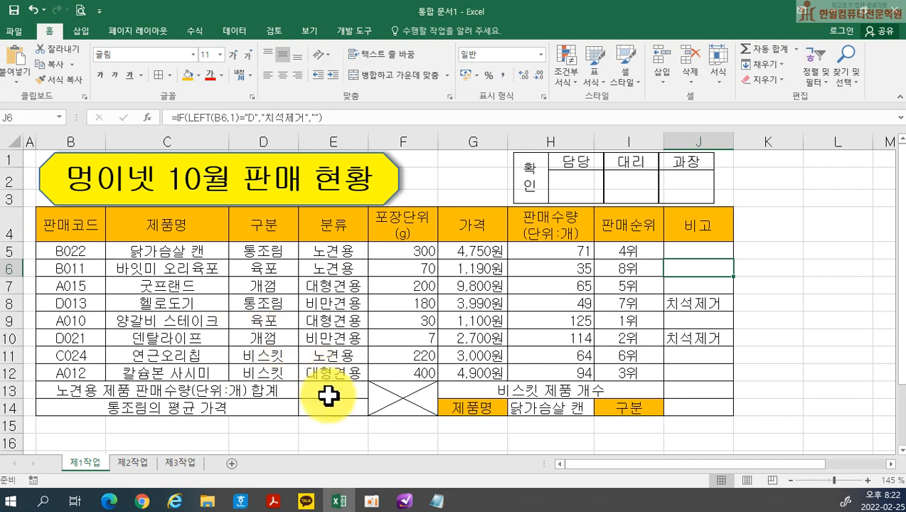
left_click(329, 395)
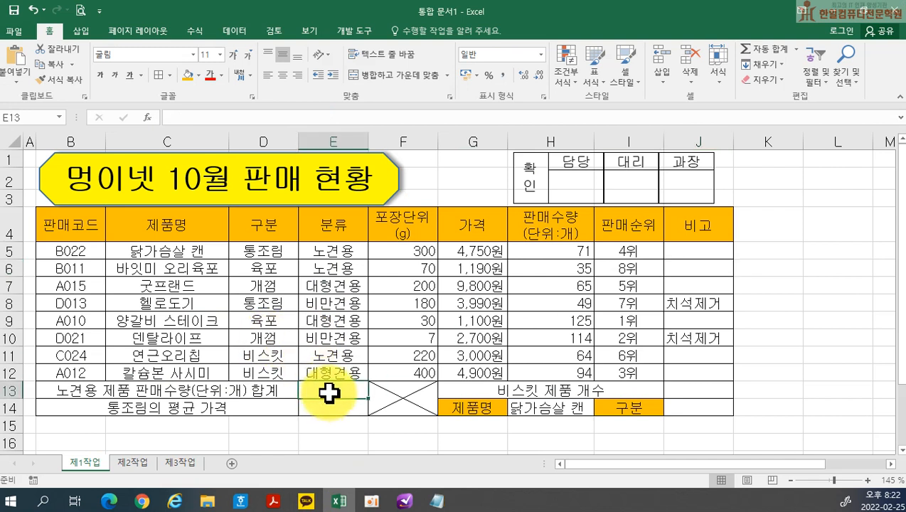
type("=")
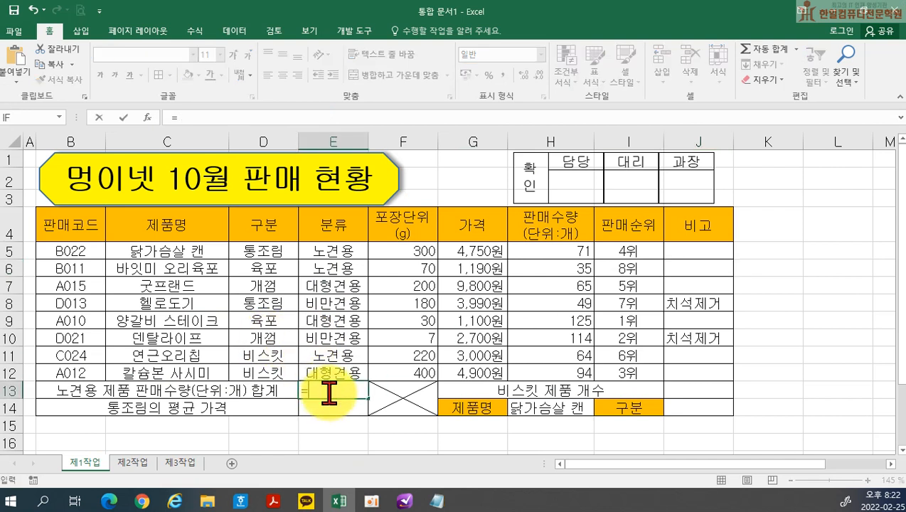
type("SUMIF(")
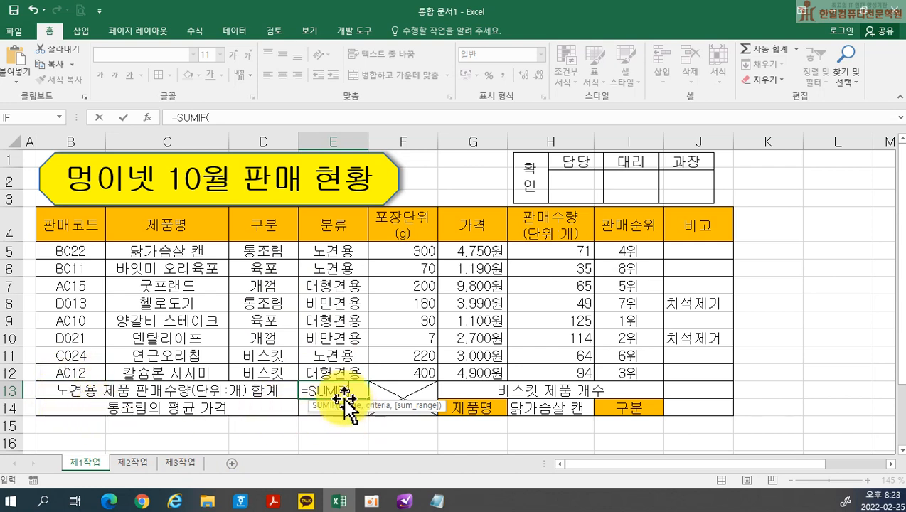
left_click_drag(311, 250, 317, 370)
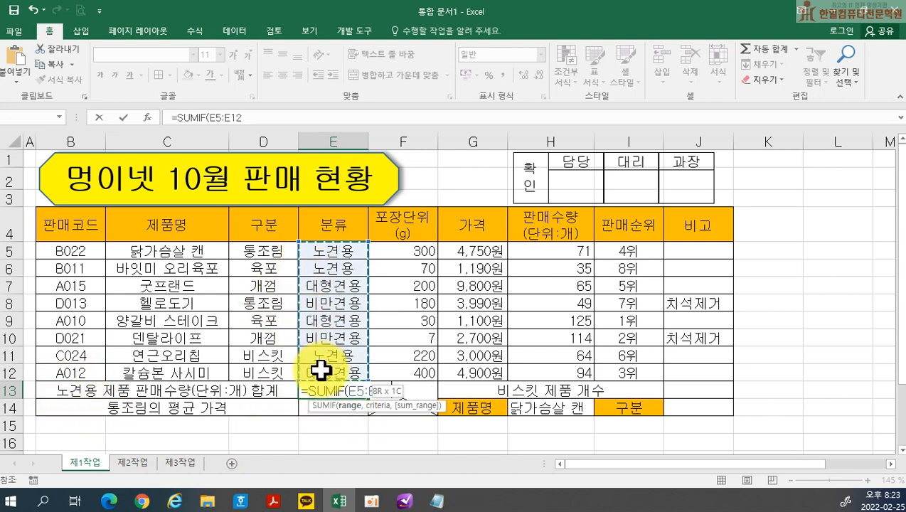
type(",\"노견용\",")
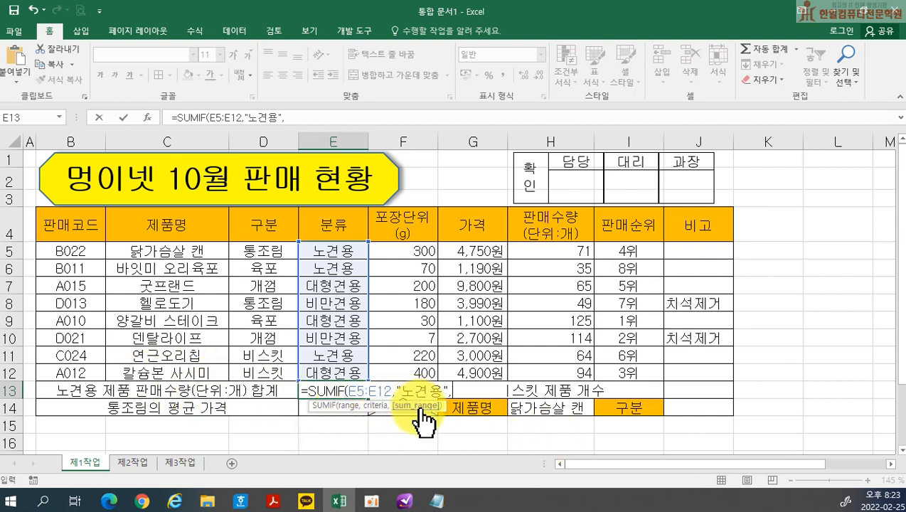
left_click_drag(535, 253, 541, 370)
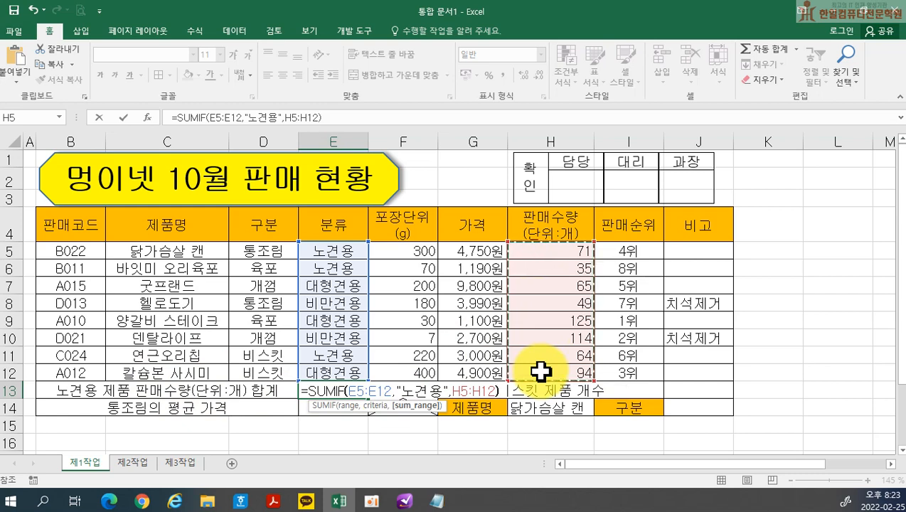
key("Return")
- Copy the SUMIF formula from E13, record it in Notepad on a line labelled (3), and move the Notepad window higher
left_click(344, 391)
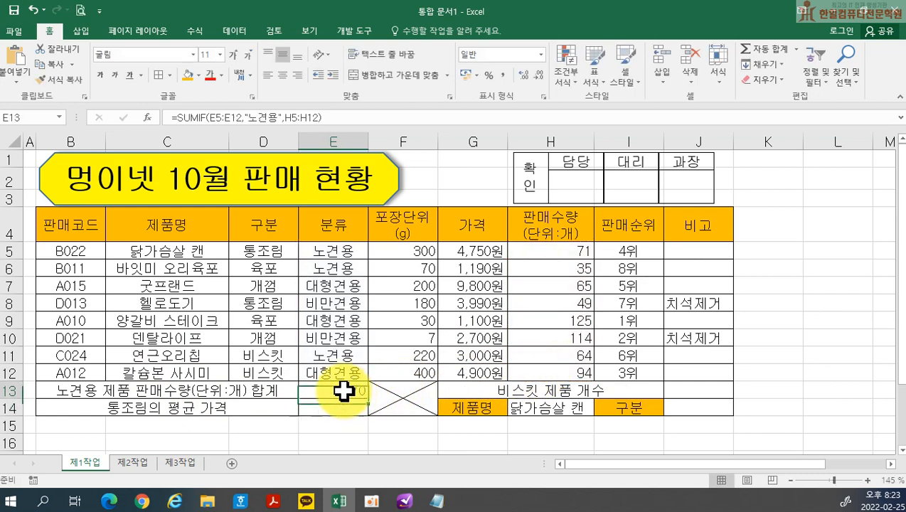
double_click(343, 390)
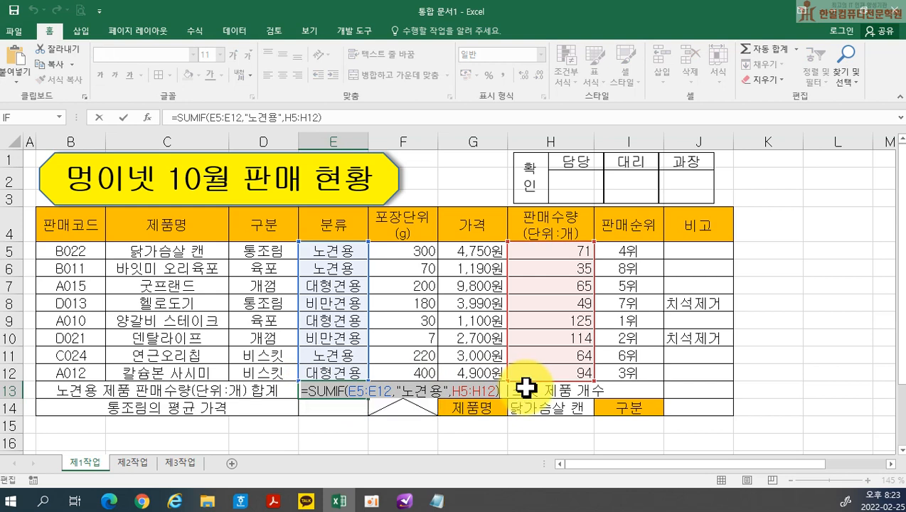
key("Return")
left_click(436, 502)
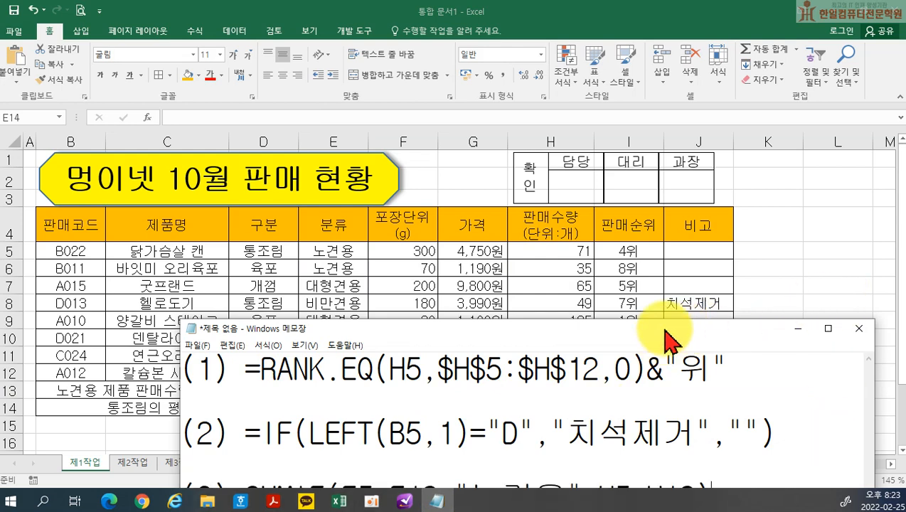
left_click_drag(547, 331, 556, 104)
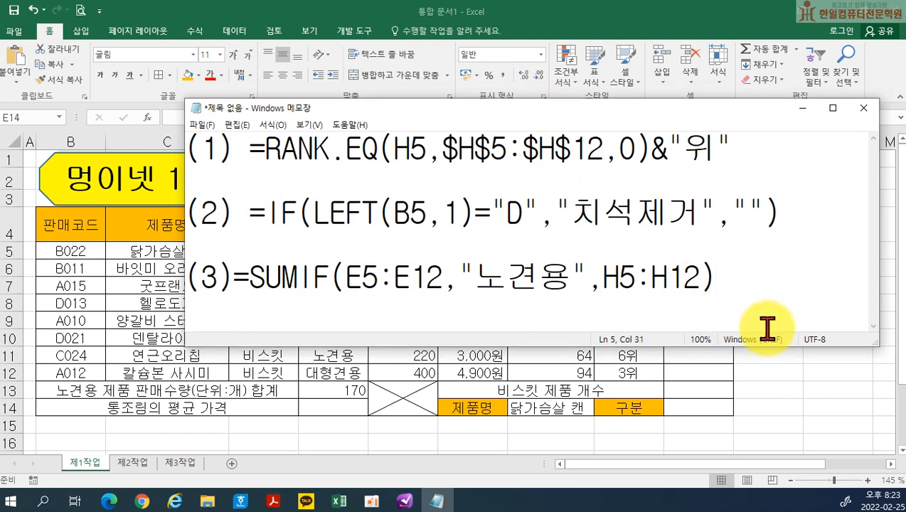
- Select E14 in Excel, switch to GE10-09C.pdf, and examine condition (4) for 통조림의 평균 가격, including its rounding and required functions
left_click(322, 409)
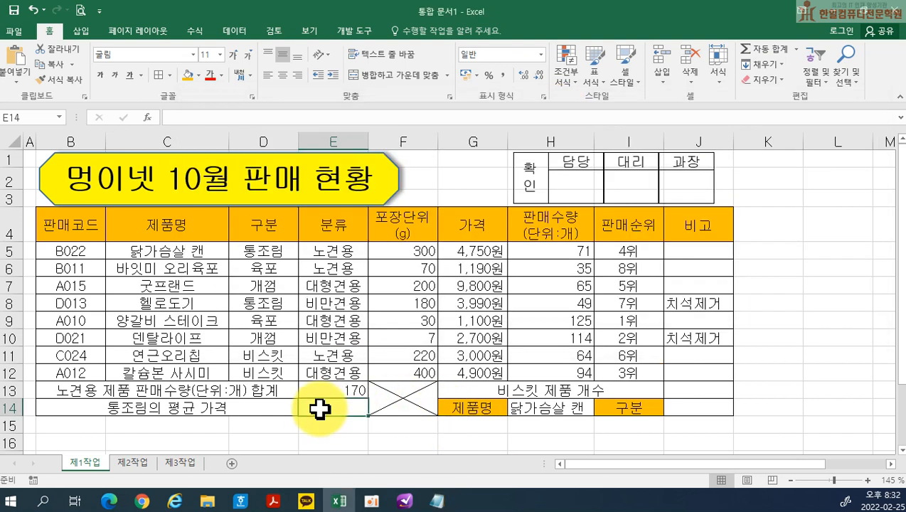
left_click(273, 502)
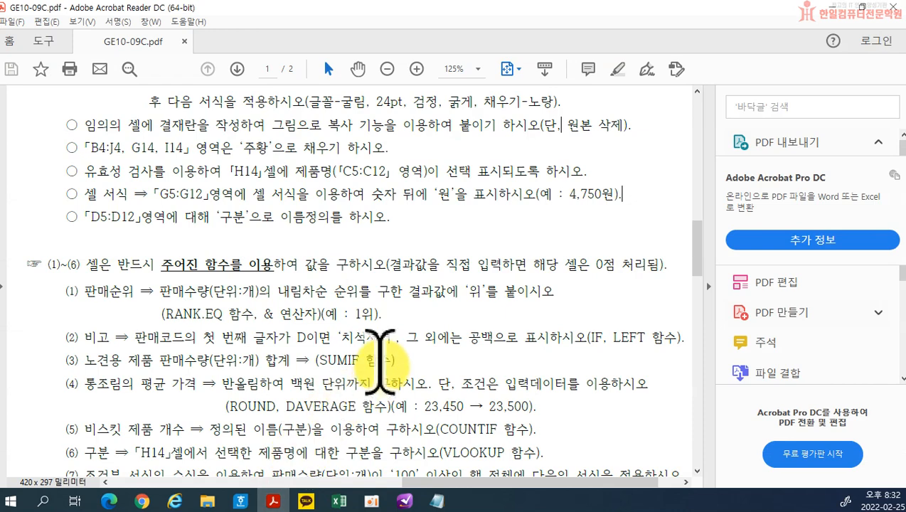
scroll(299, 364, "down", 1)
left_click_drag(222, 352, 424, 350)
left_click(483, 384)
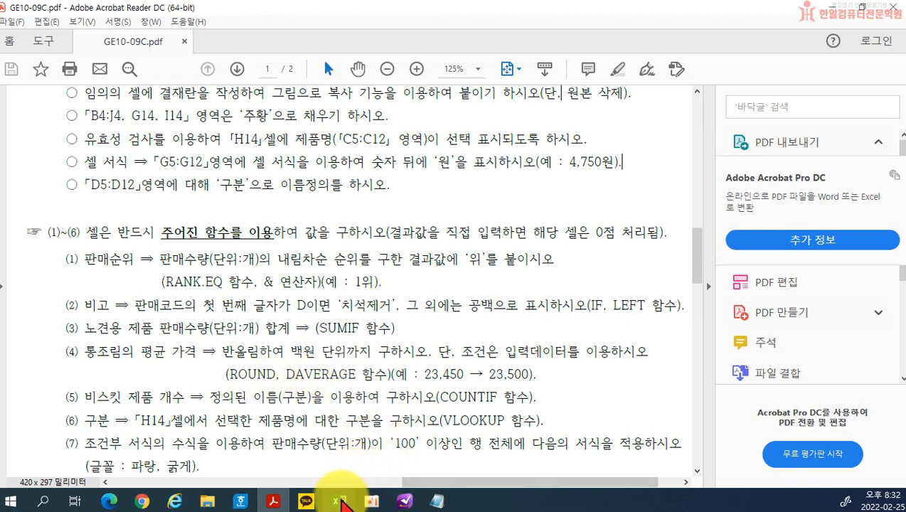
- Return to Excel and enter =DAVERAGE(B4:J12,G4,D4:D5) in cell E14 for 통조림의 평균 가격
left_click(341, 503)
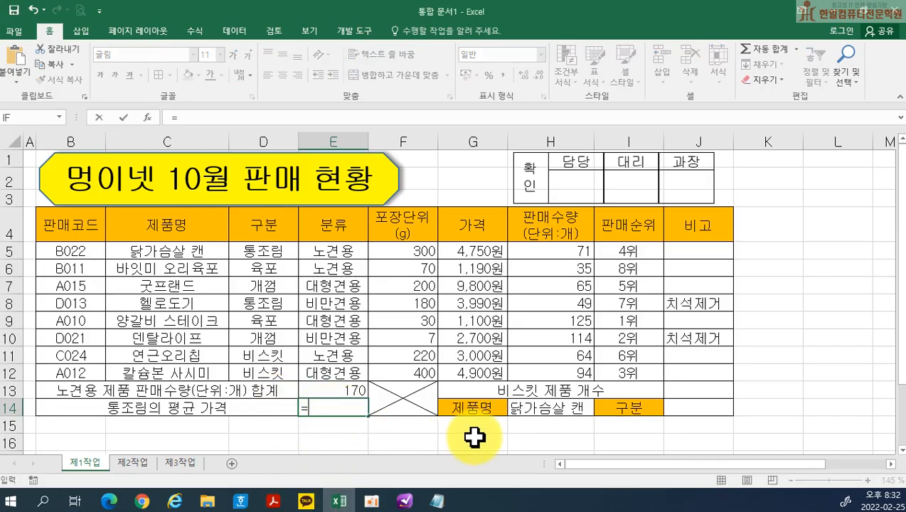
type("=DAV")
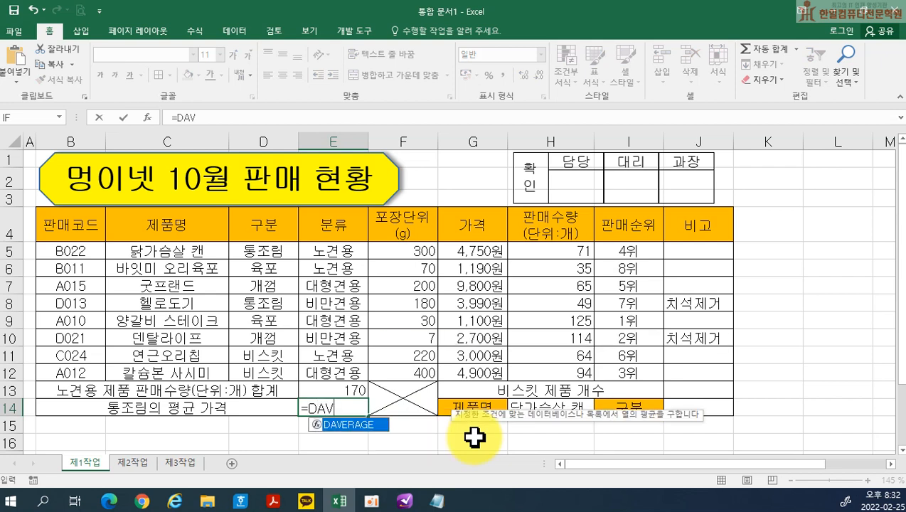
key("Tab")
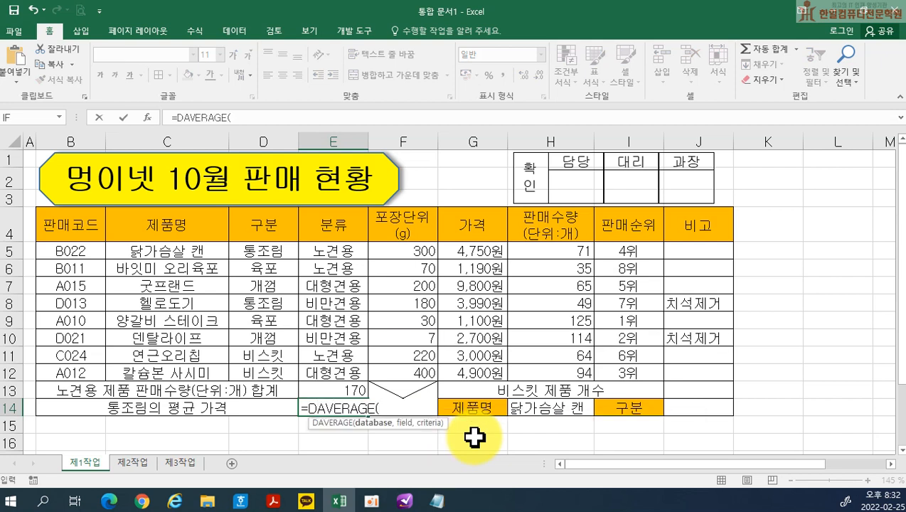
left_click_drag(71, 224, 683, 369)
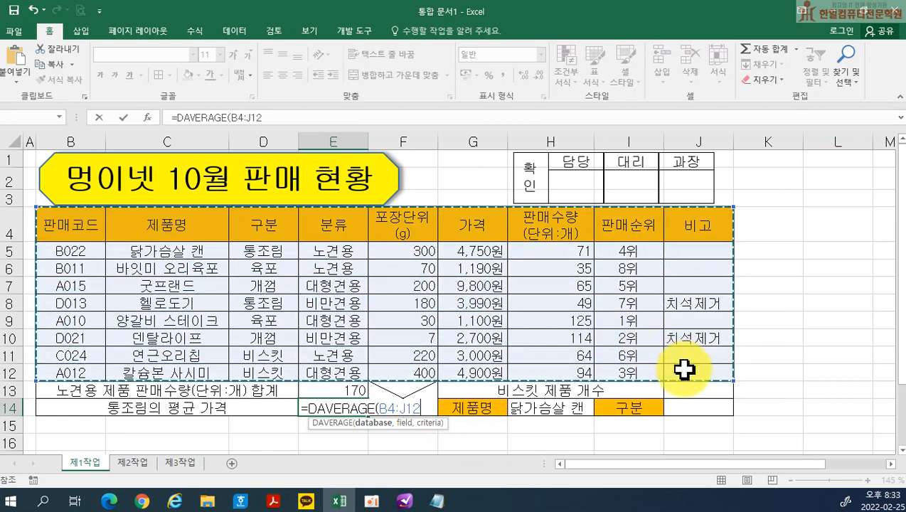
type(",")
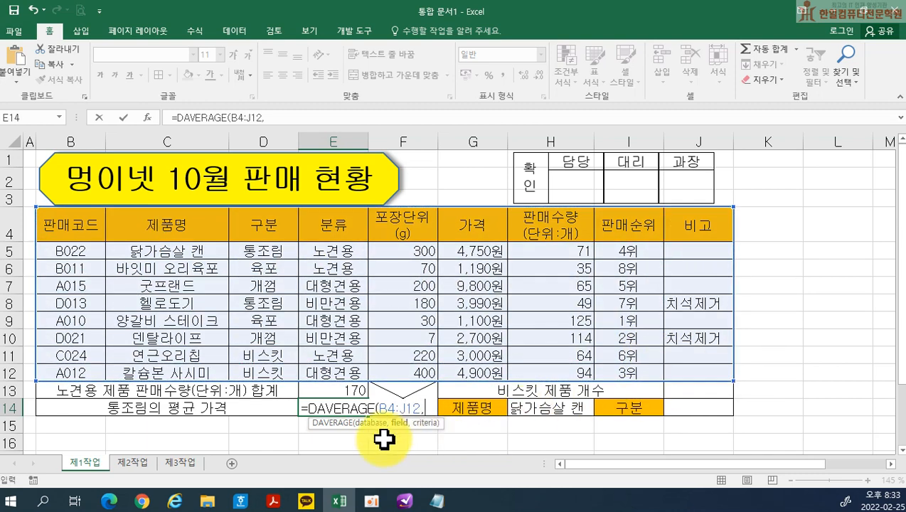
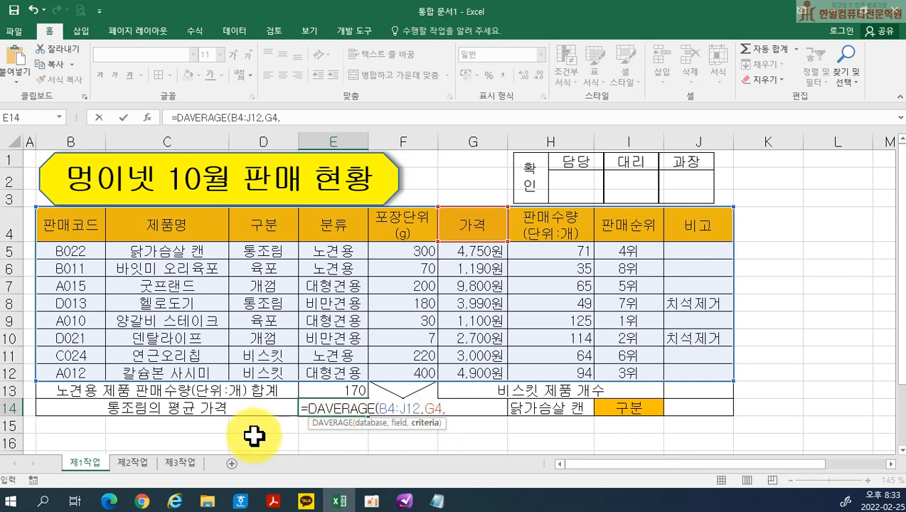
left_click_drag(271, 229, 273, 246)
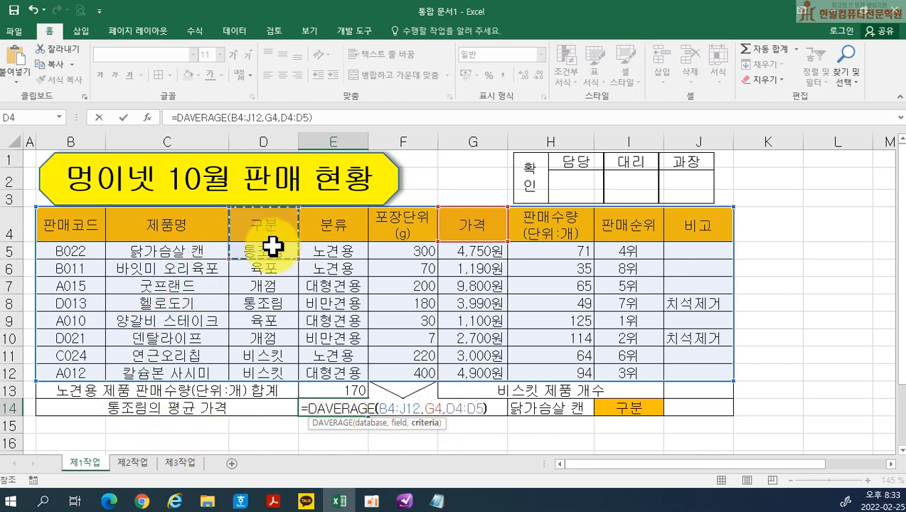
key("Return")
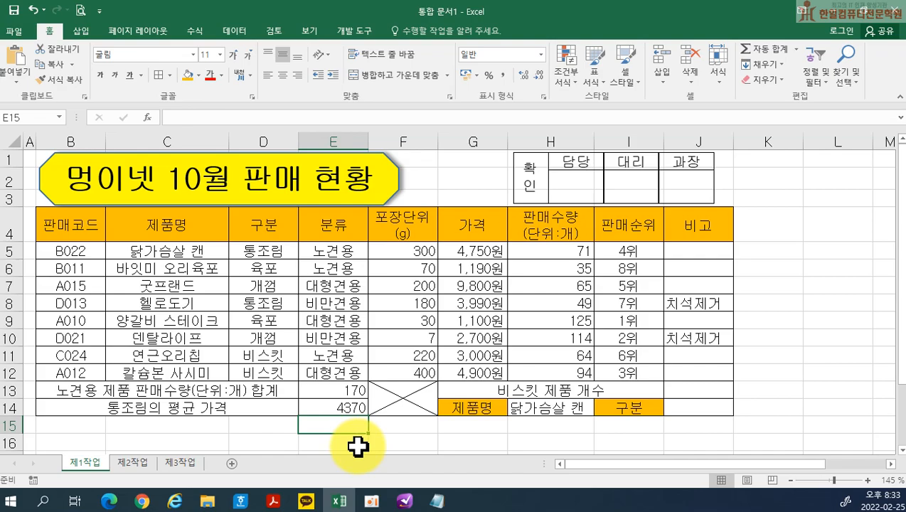
- Recheck the 백원 단위까지 rounding requirement of condition (4) in GE10-09C.pdf
left_click(272, 502)
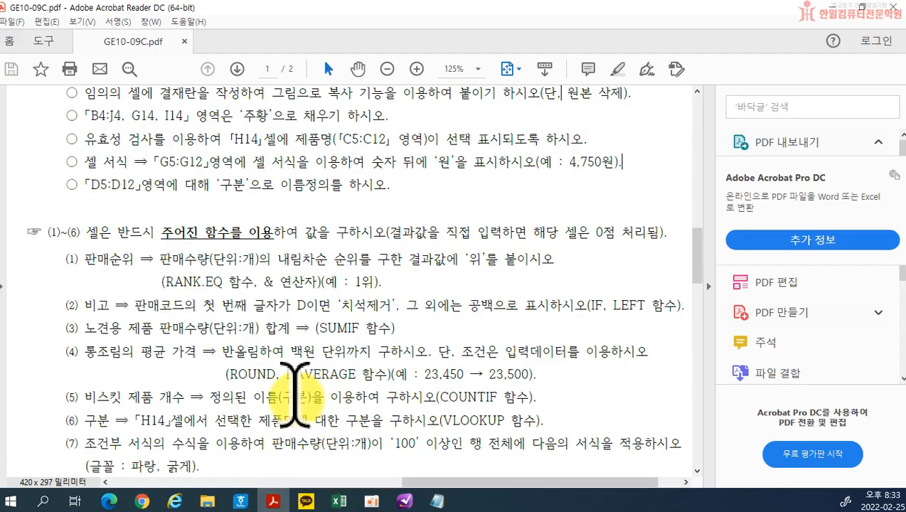
left_click_drag(290, 352, 372, 351)
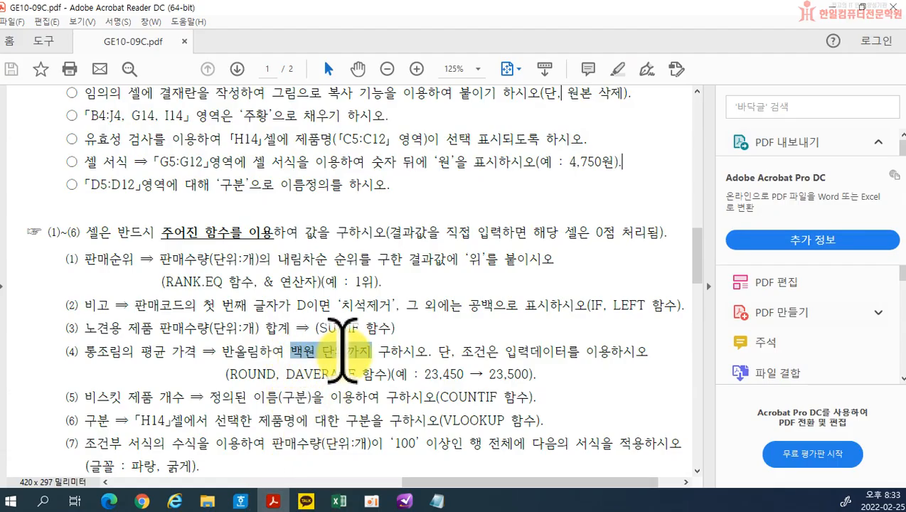
left_click(363, 370)
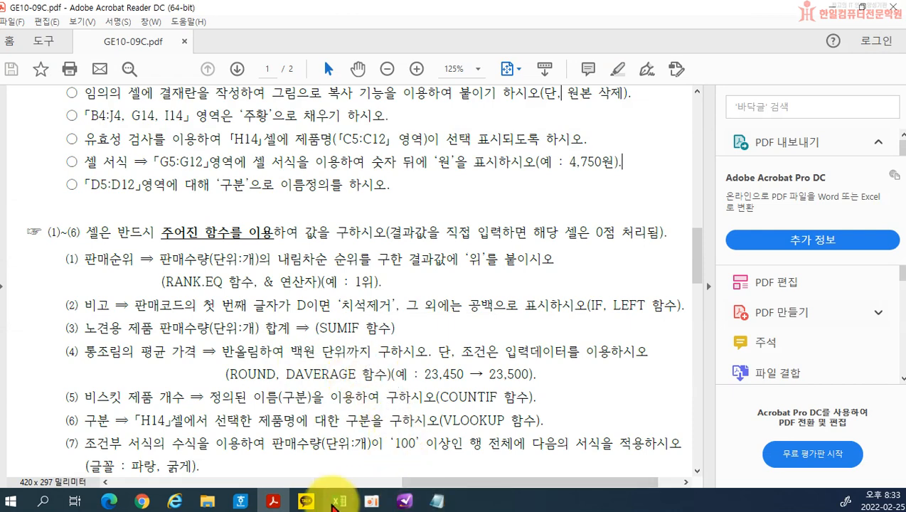
- Return to Excel and wrap the average formula in E14 with ROUND, making it =ROUND(DAVERAGE(B4:J12,G4,D4:D5),-2)
left_click(339, 501)
double_click(344, 411)
left_click(307, 407)
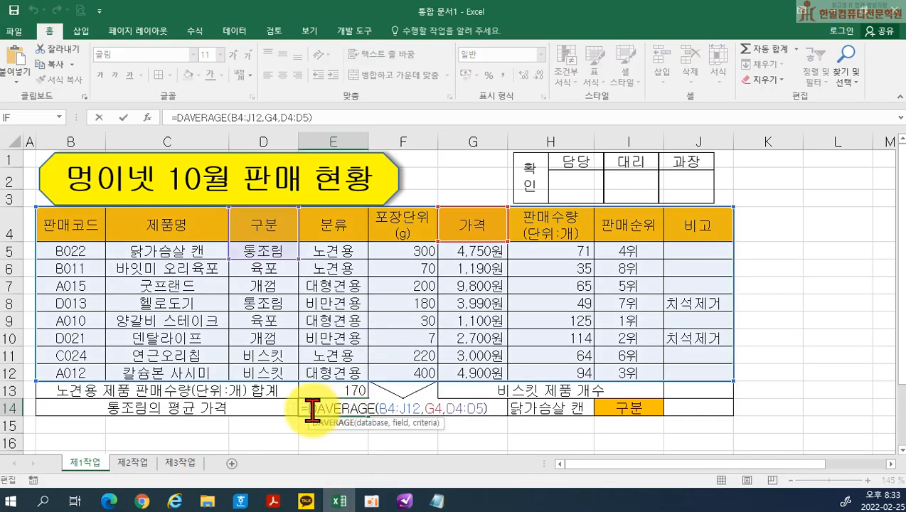
type("ROU")
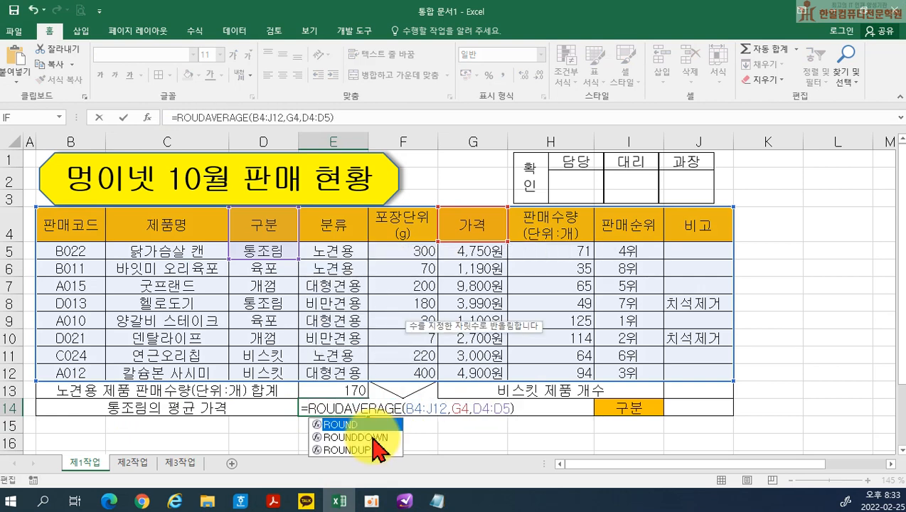
type("ND(")
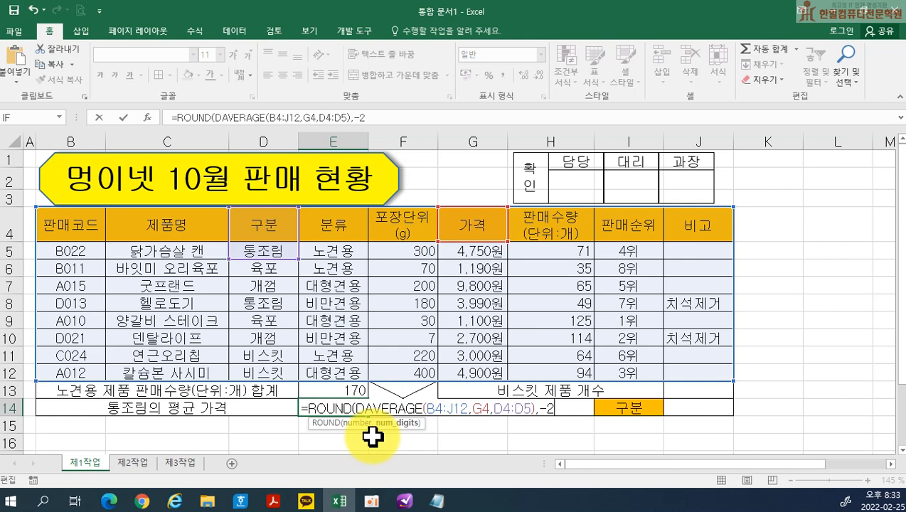
type(",-2)")
key("Return")
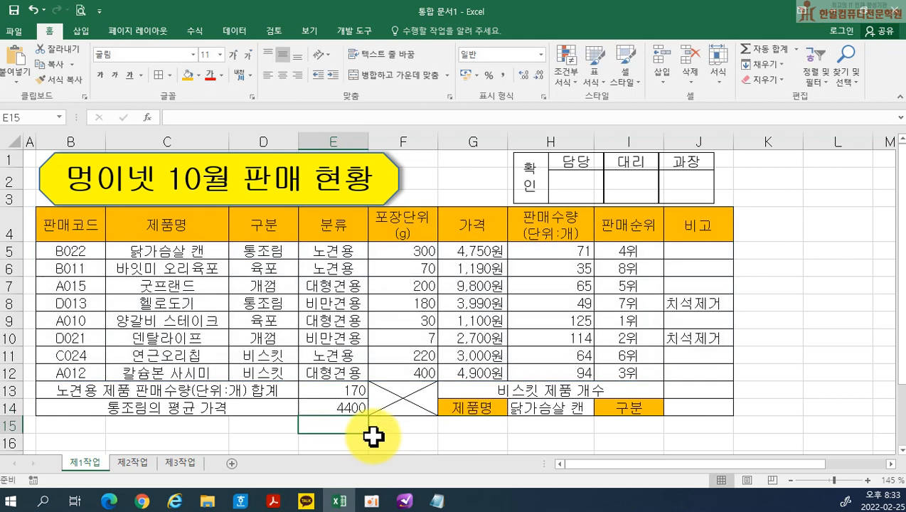
- Copy the complete ROUND and DAVERAGE formula text from cell E14, leaving the cell's formula intact
left_click(340, 407)
double_click(328, 412)
left_click_drag(304, 413, 599, 411)
key("ctrl+c")
key("Return")
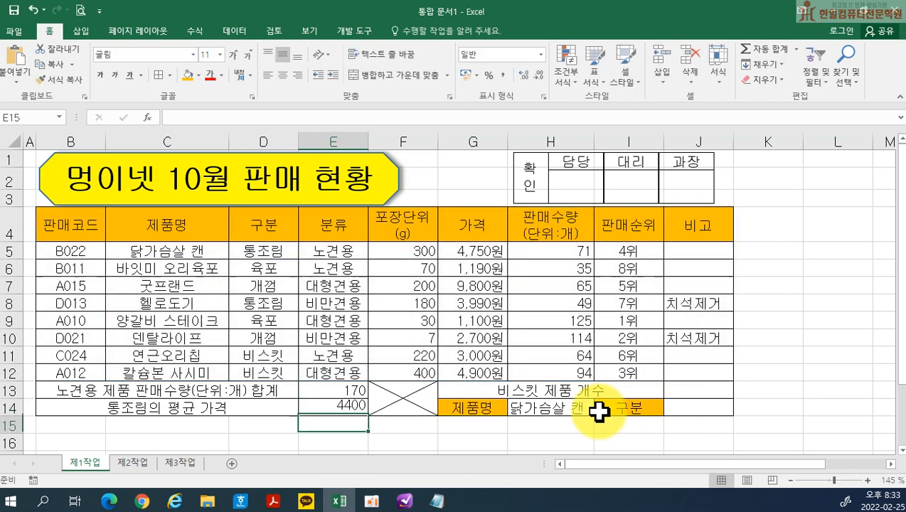
- Record the copied ROUND formula in Notepad under label (4), remove the extra blank line above it, and add a new line below
left_click(437, 501)
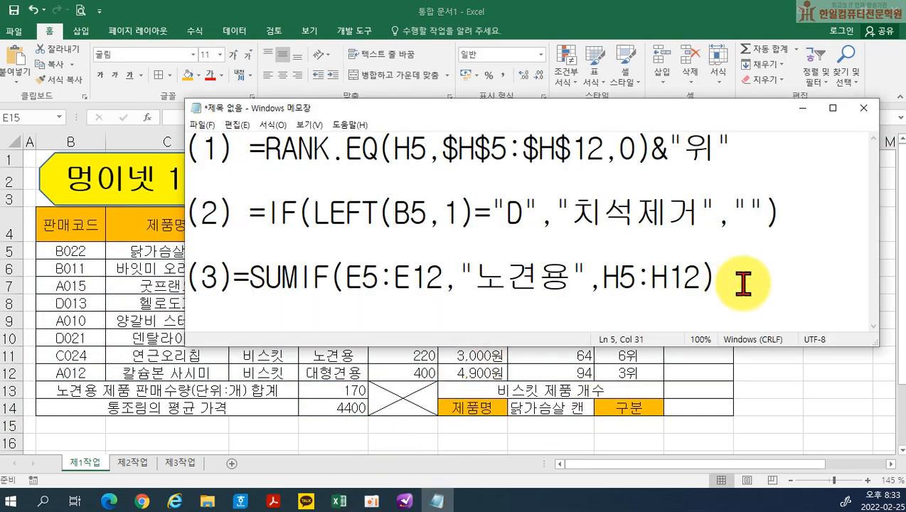
key("Return")
key("Return")
key("Return")
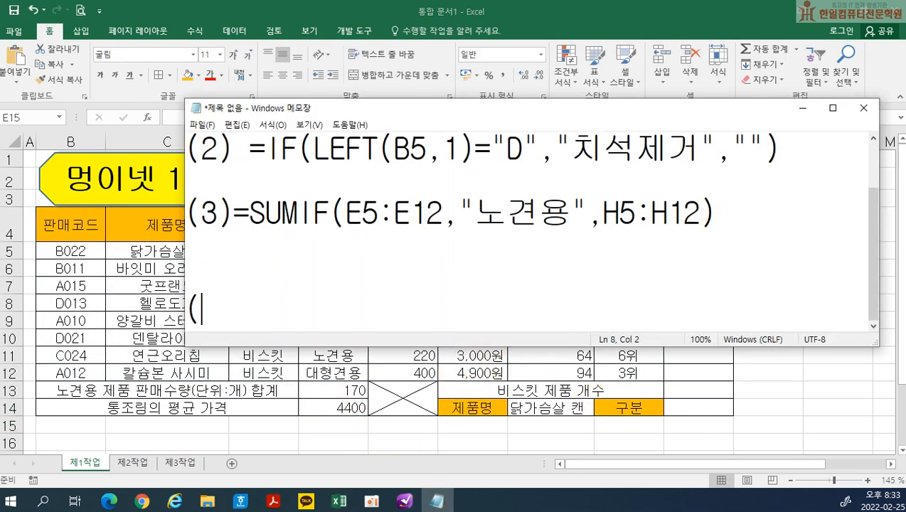
type("(4)")
key("ctrl+v")
left_click(743, 283)
key("Delete")
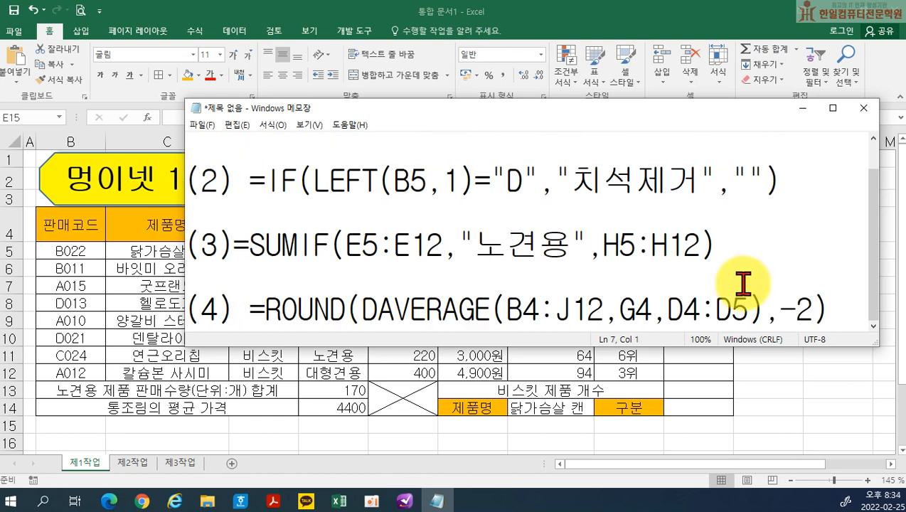
left_click(829, 306)
key("Return")
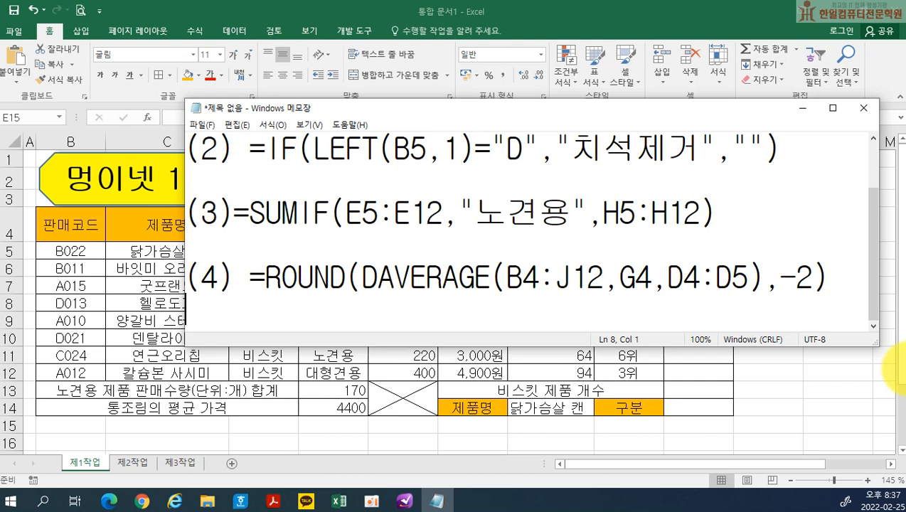
- Select cell J13 for the 비스킷 제품 개수 result and review condition (5) in GE10-09C.pdf
left_click(698, 391)
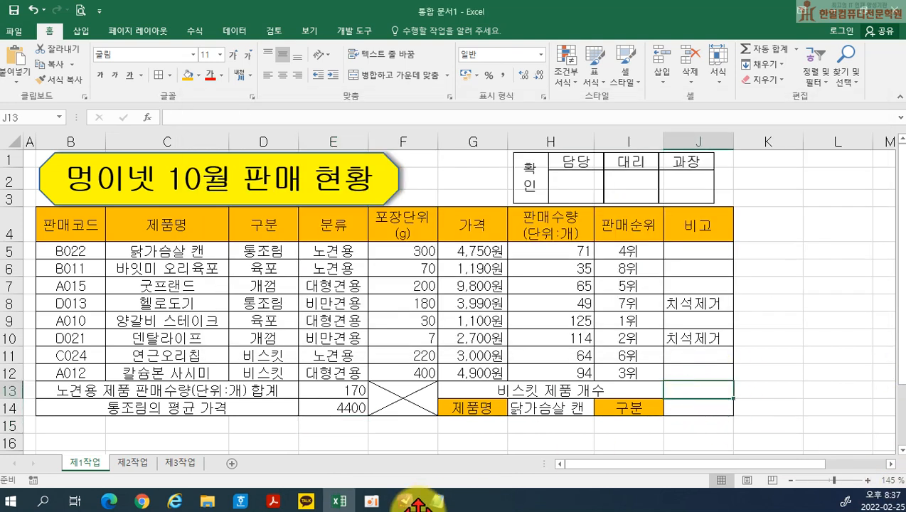
left_click(273, 502)
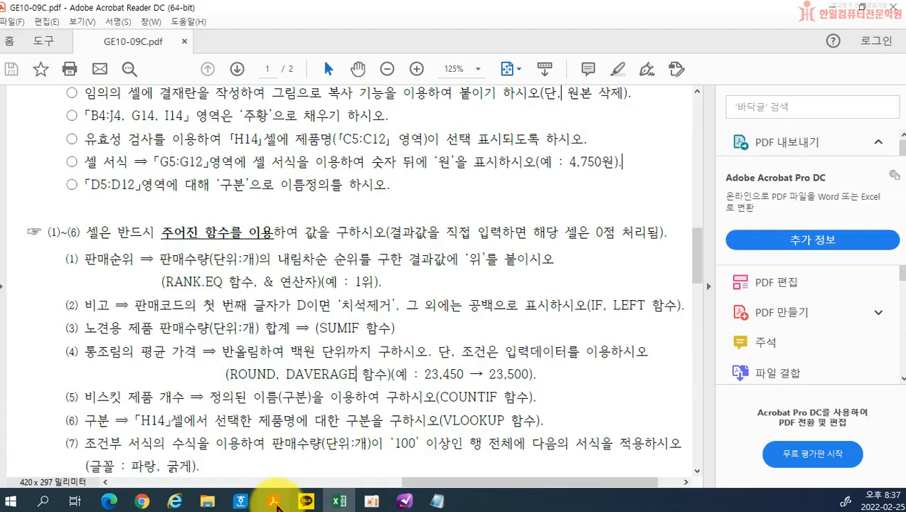
scroll(326, 334, "down", 2)
left_click_drag(210, 353, 537, 355)
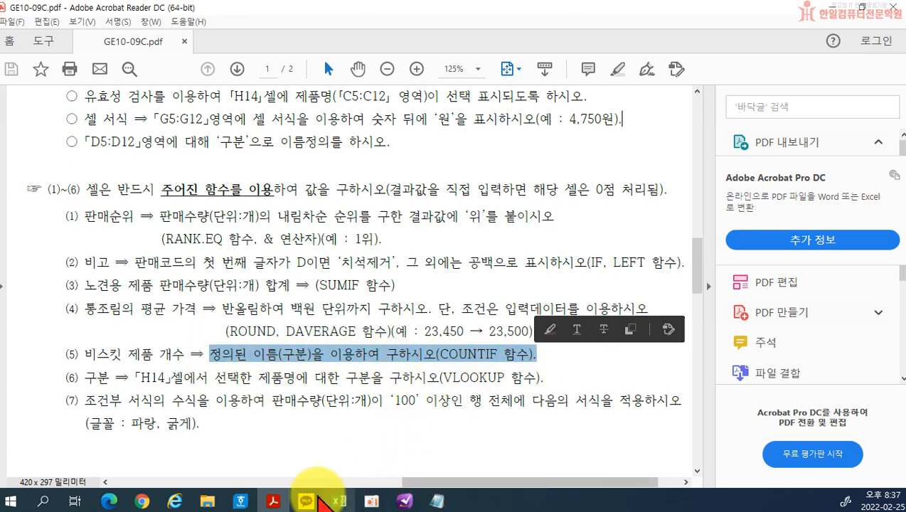
- Return to Excel and begin a COUNTIF formula in cell J13
left_click(336, 502)
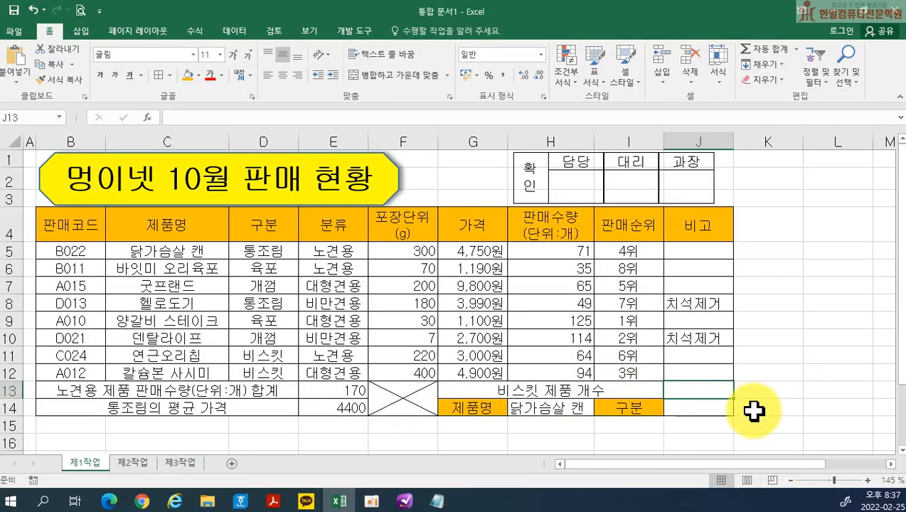
type("=C")
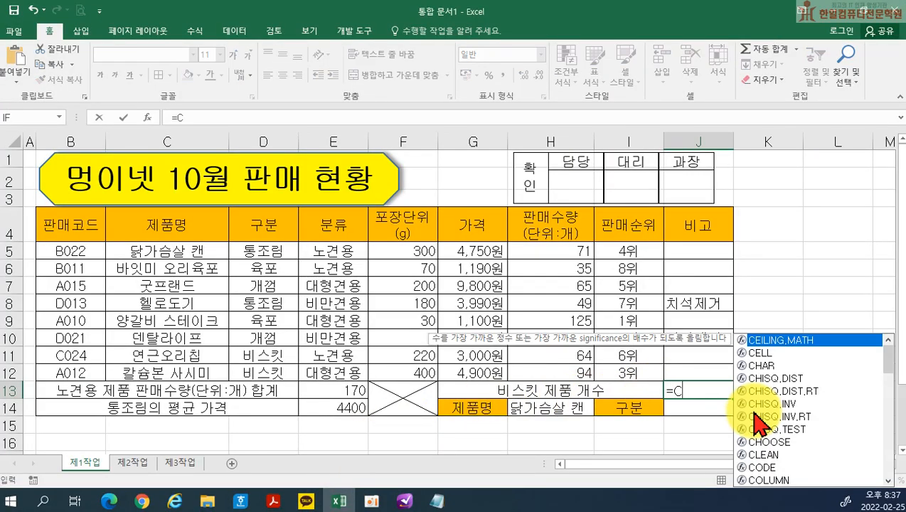
type("OU")
key("Down")
key("Down")
key("Down")
key("Tab")
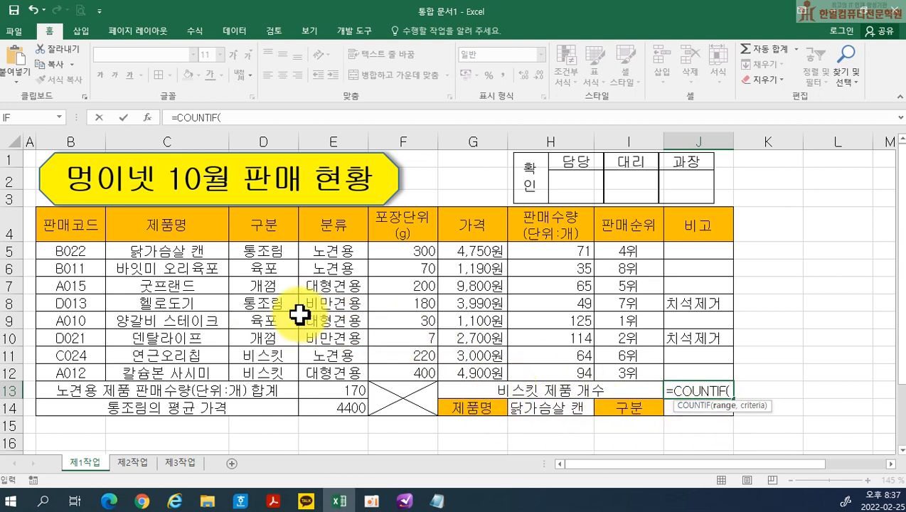
- Recheck condition (5) in GE10-09C.pdf and complete the formula in J13 as =COUNTIF(구분,"비스킷")
left_click(274, 501)
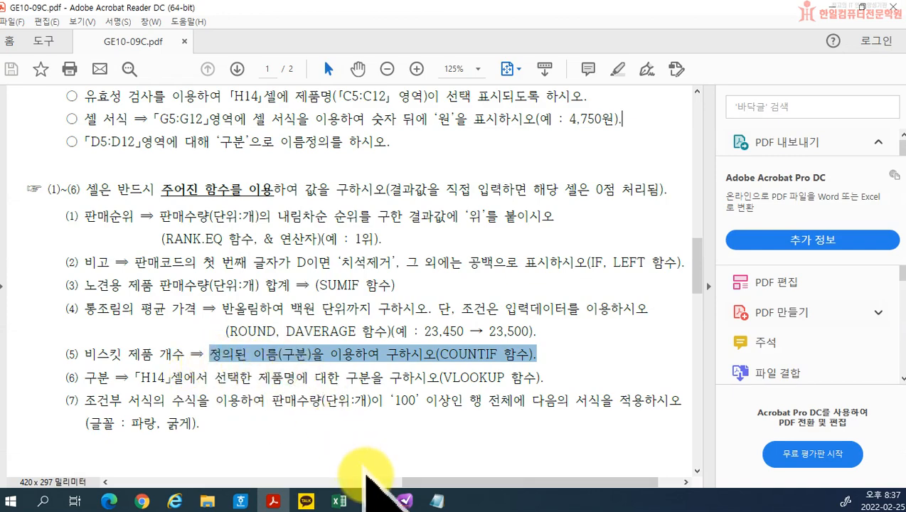
left_click(348, 501)
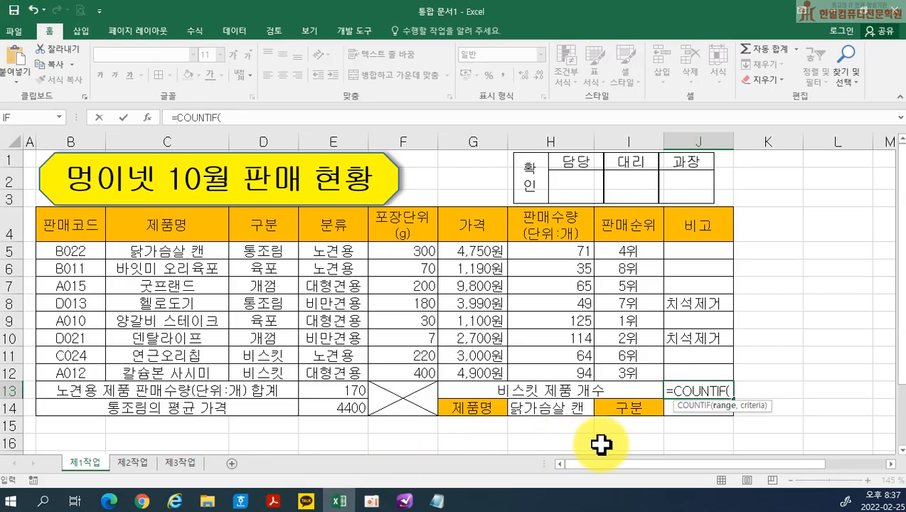
type("R")
key("BackSpace")
type("구분")
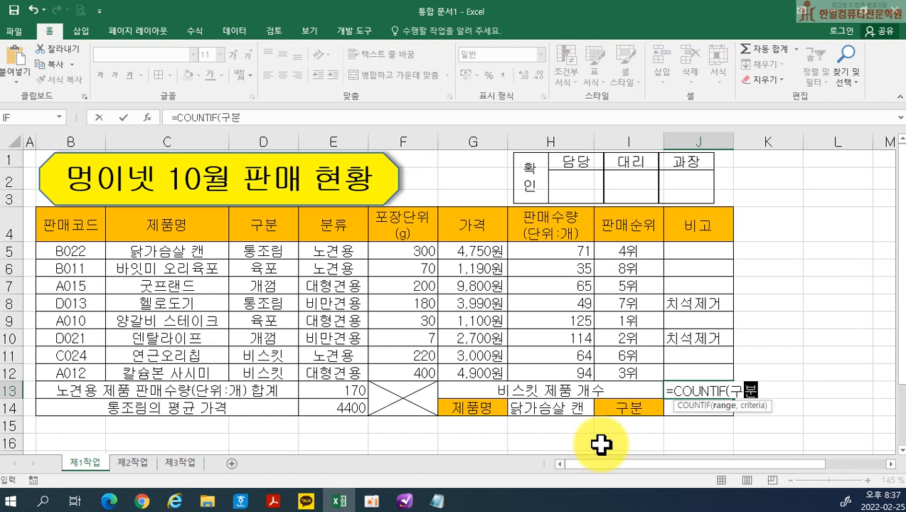
type(",\"비스킷")
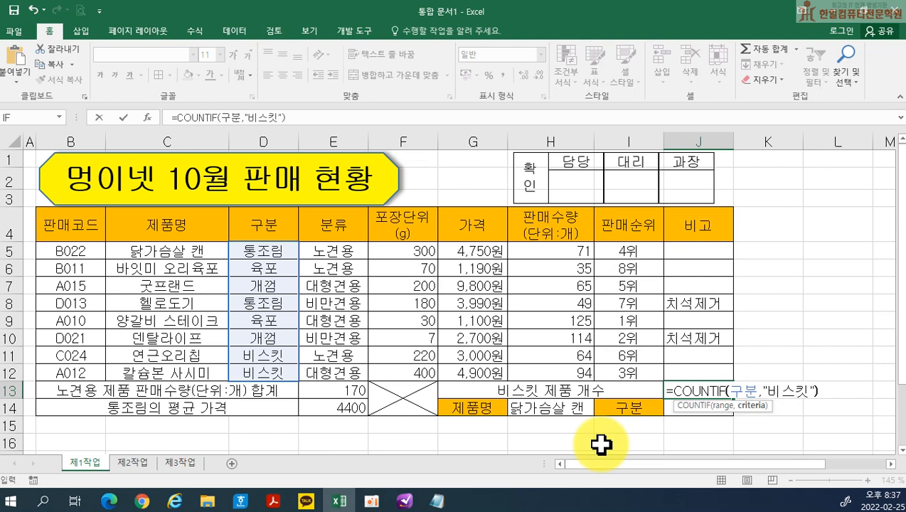
key("Return")
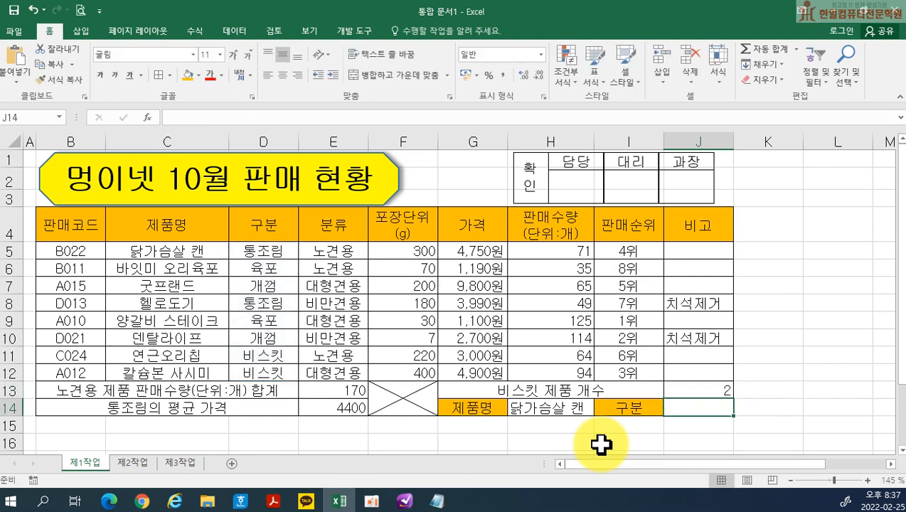
- Re-enter the COUNTIF arguments in J13, selecting D5:D12 as the range and using "비스킷" as the criterion
double_click(694, 390)
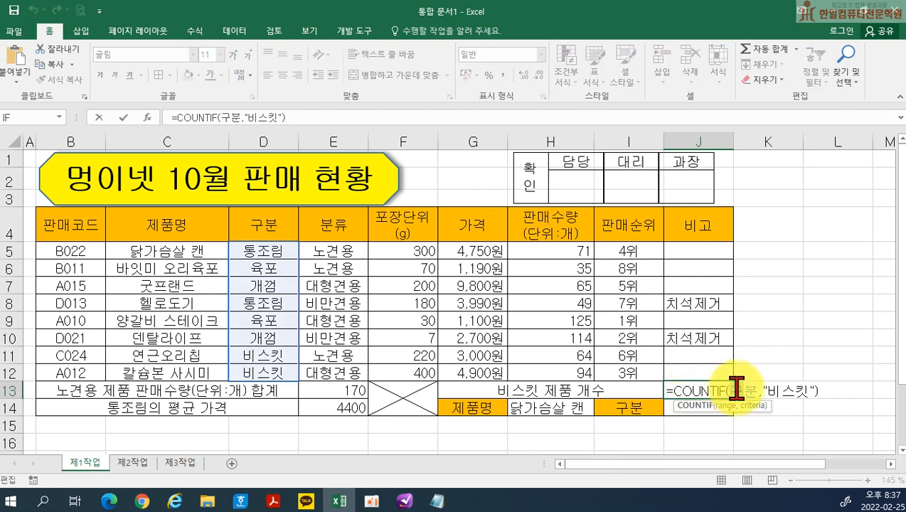
left_click_drag(736, 385, 850, 378)
left_click_drag(290, 251, 279, 370)
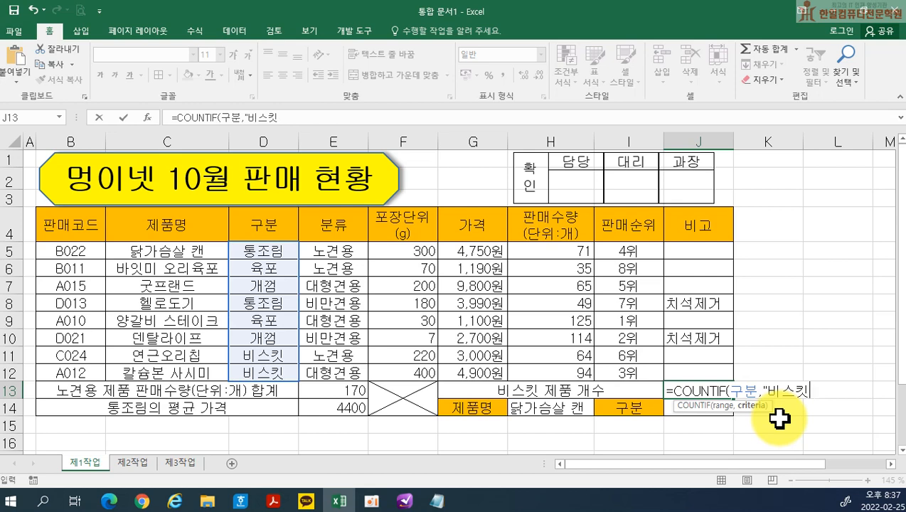
type(",\"비스킷\"")
key("Return")
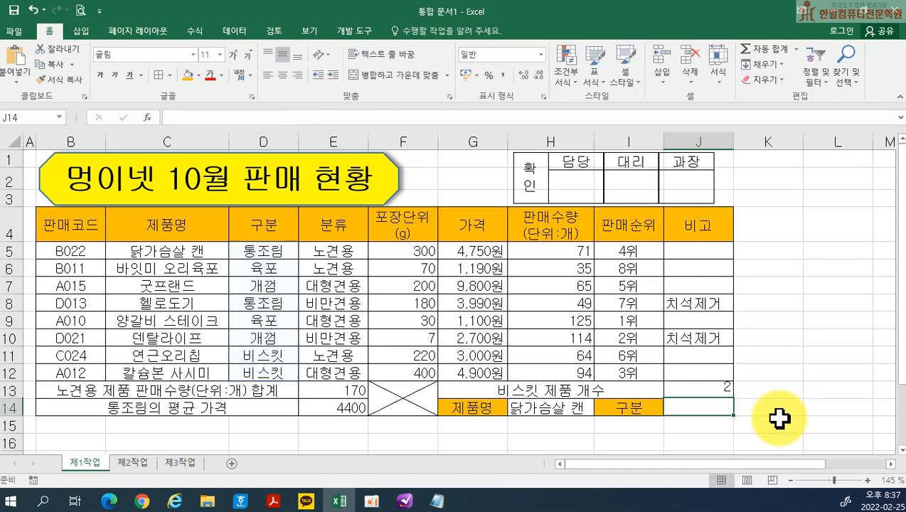
- Copy the COUNTIF formula text from J13 and record it in Notepad under label (5), adding a new line below
double_click(680, 392)
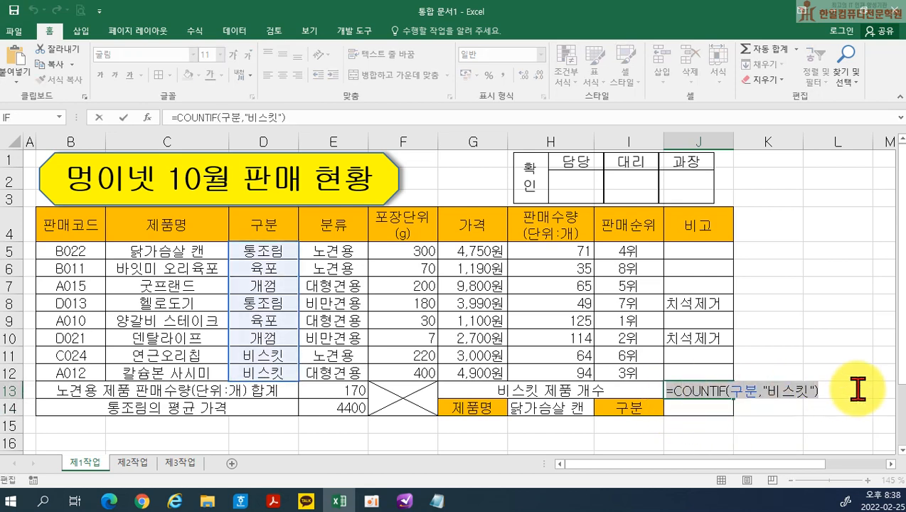
key("Return")
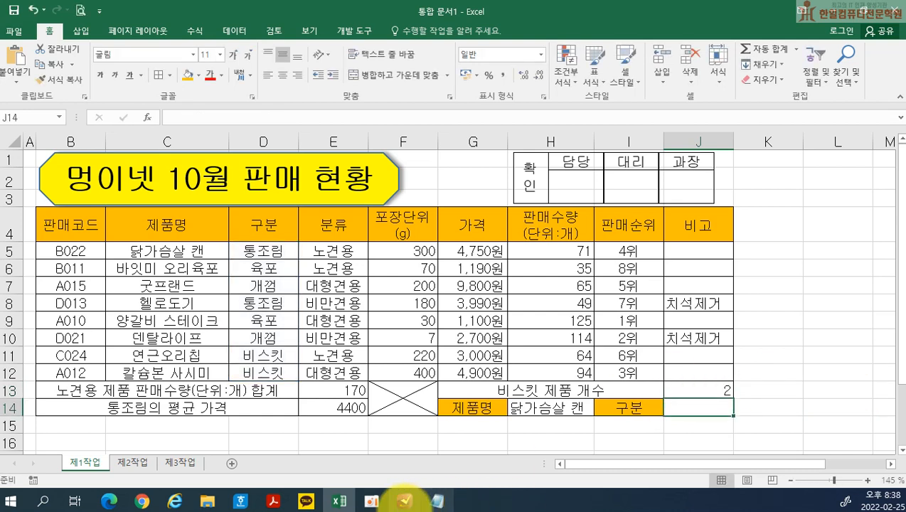
left_click(437, 503)
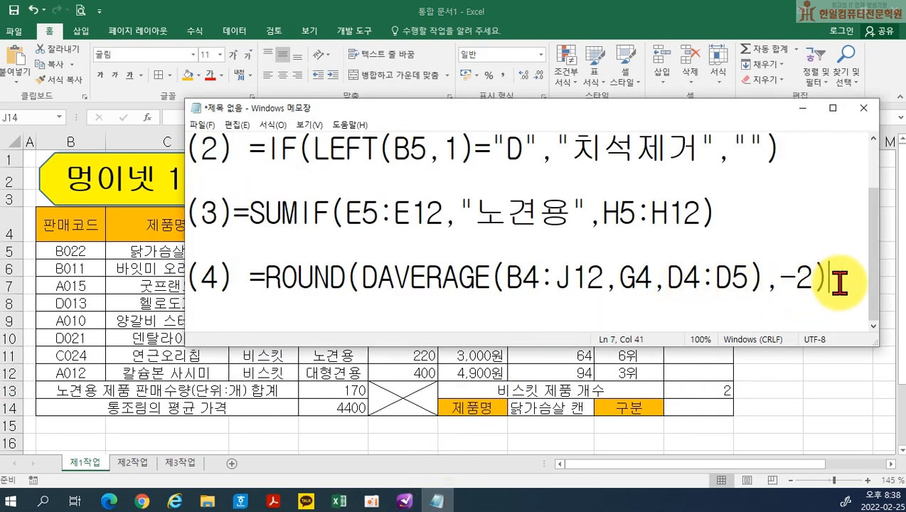
key("Return")
key("Return")
type("(")
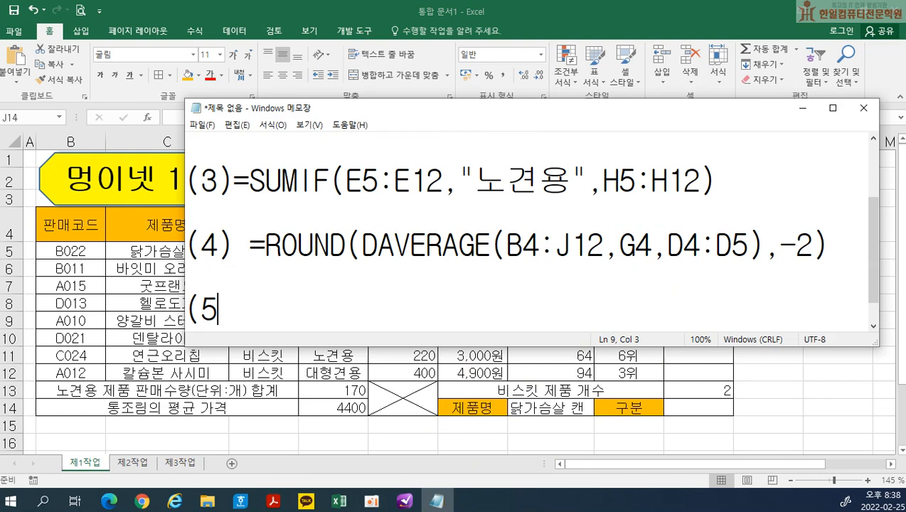
type("5)")
key("ctrl+v")
key("Return")
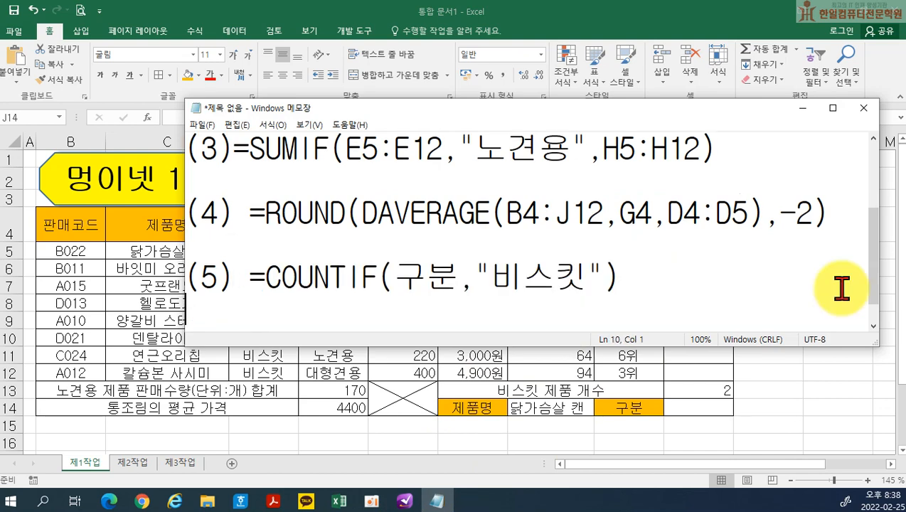
- Select cell J14 for the 구분 result and review condition (6) with its VLOOKUP requirement in GE10-09C.pdf
left_click(713, 413)
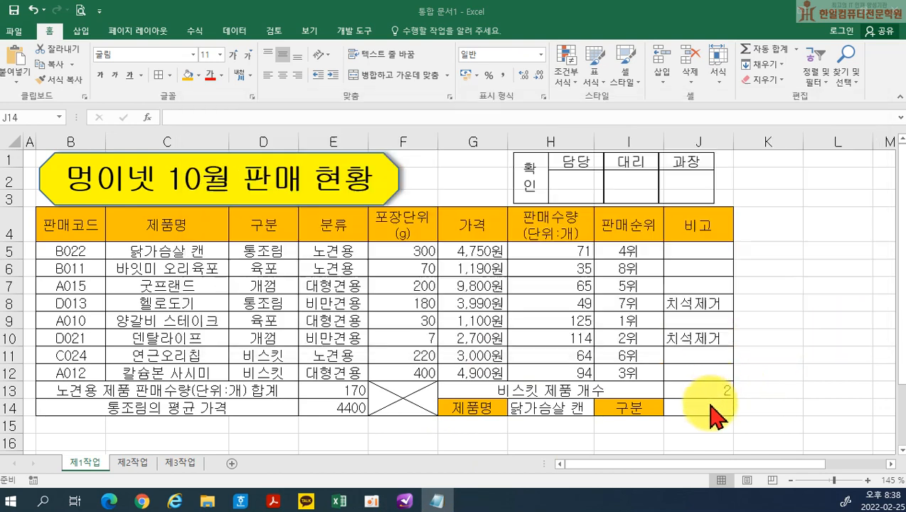
left_click(439, 499)
left_click(276, 498)
left_click(217, 403)
left_click_drag(135, 377, 545, 378)
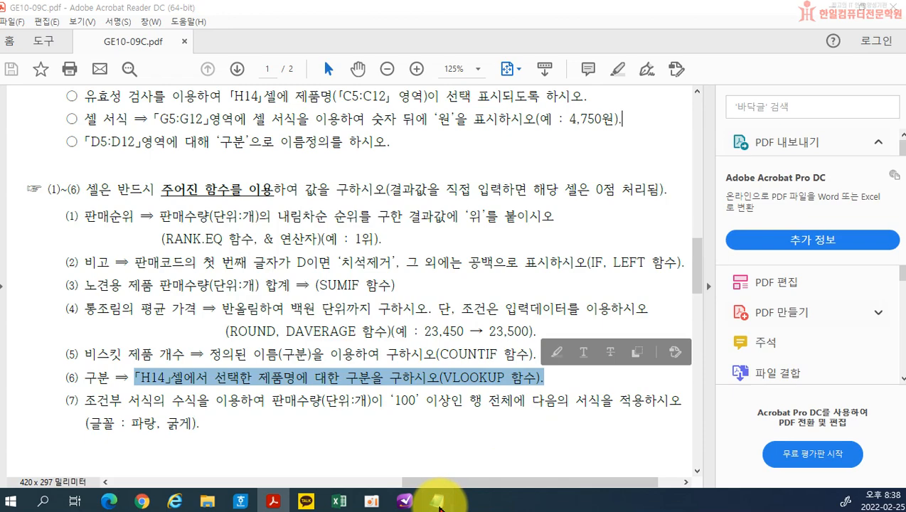
left_click(438, 501)
left_click(273, 502)
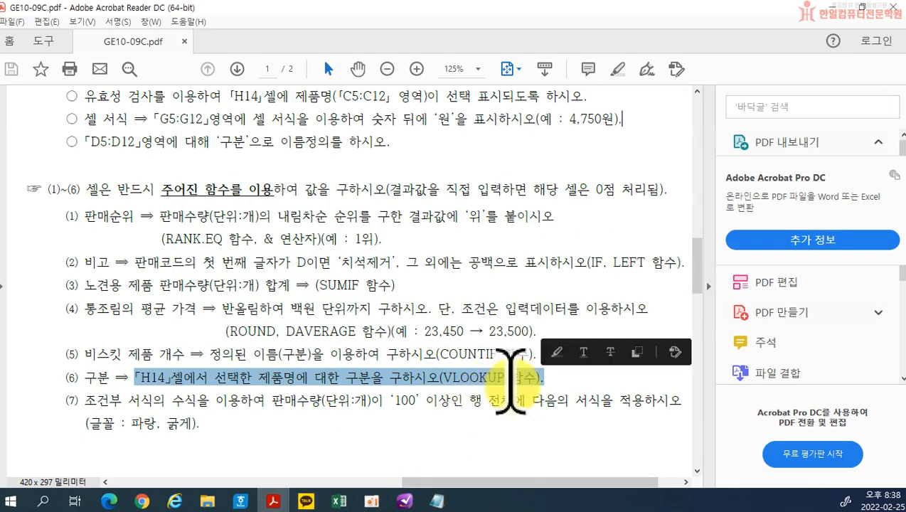
- Return to Excel and enter =VLOOKUP(H14,C4:J12,2,FALSE) in J14 to find the selected product's 구분 by exact match
left_click(340, 501)
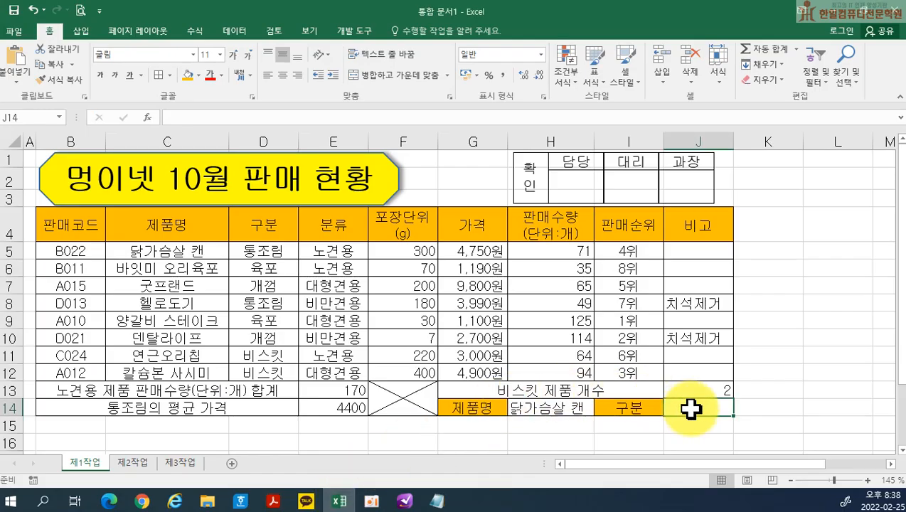
type("=")
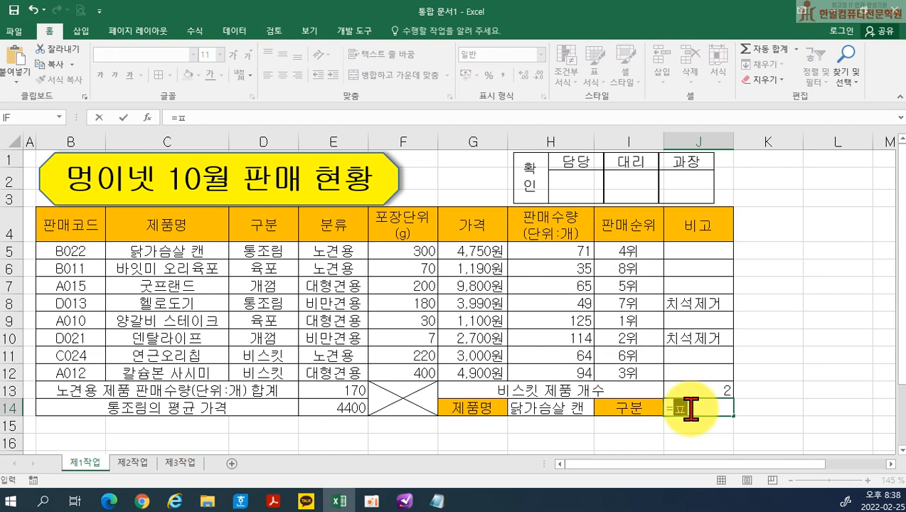
type("vl")
key("Tab")
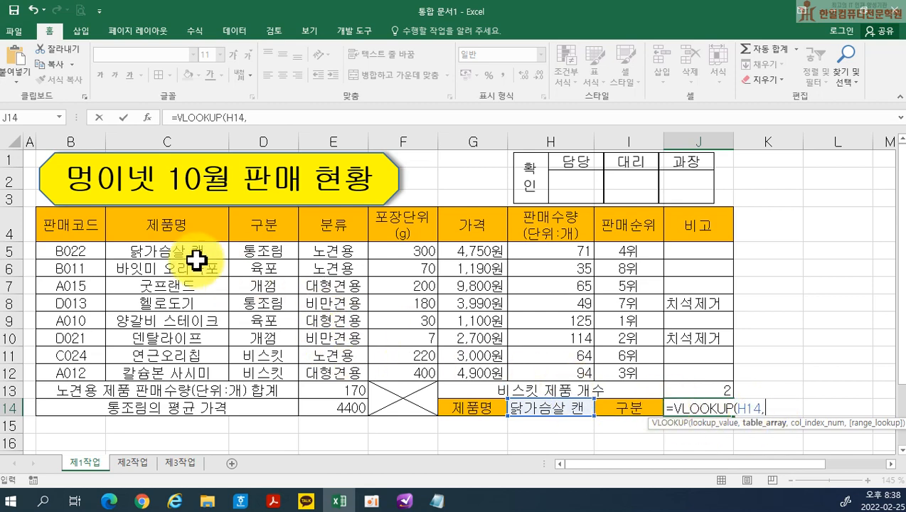
left_click_drag(164, 228, 672, 368)
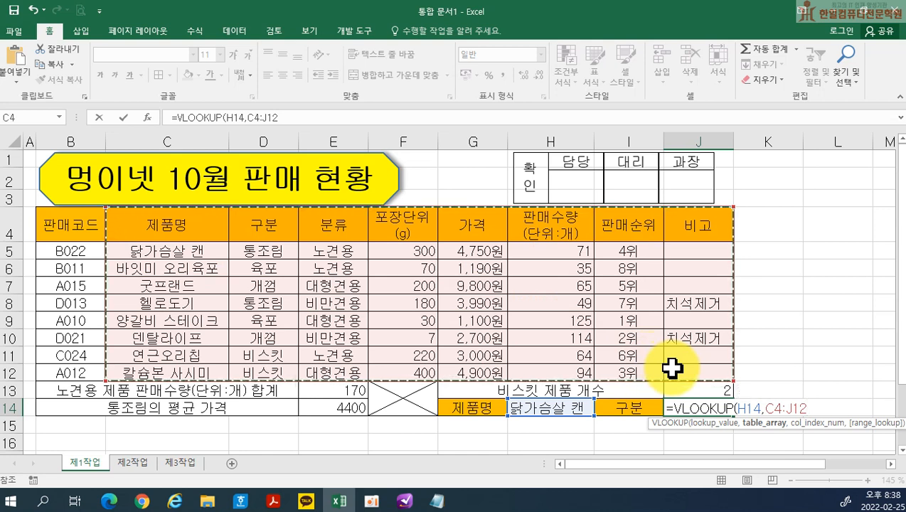
type(",2")
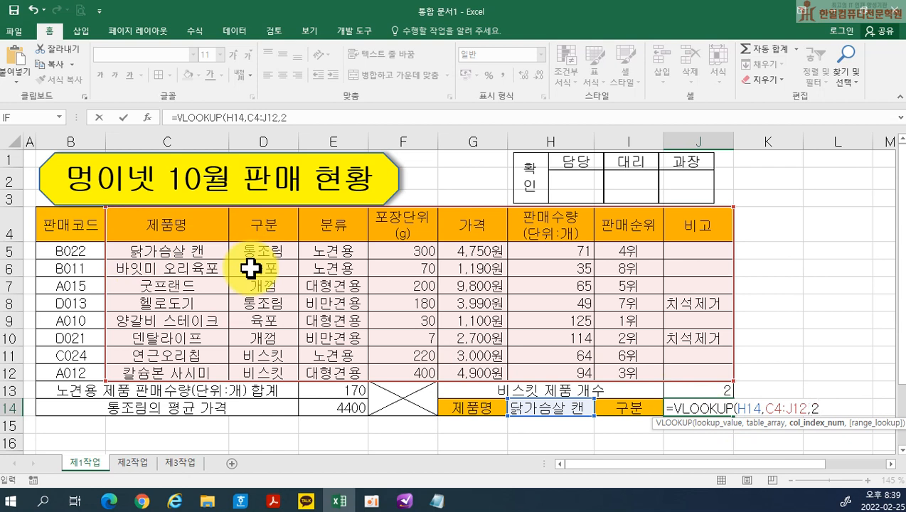
type(",")
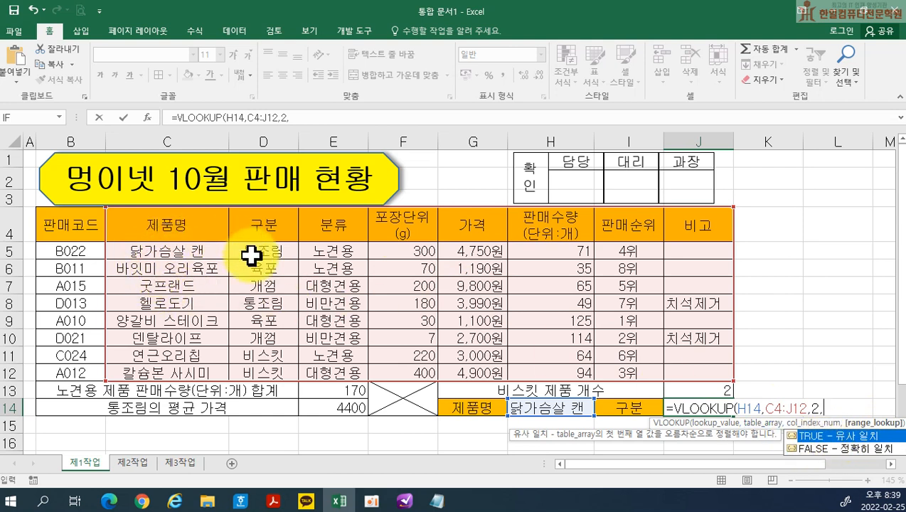
double_click(833, 450)
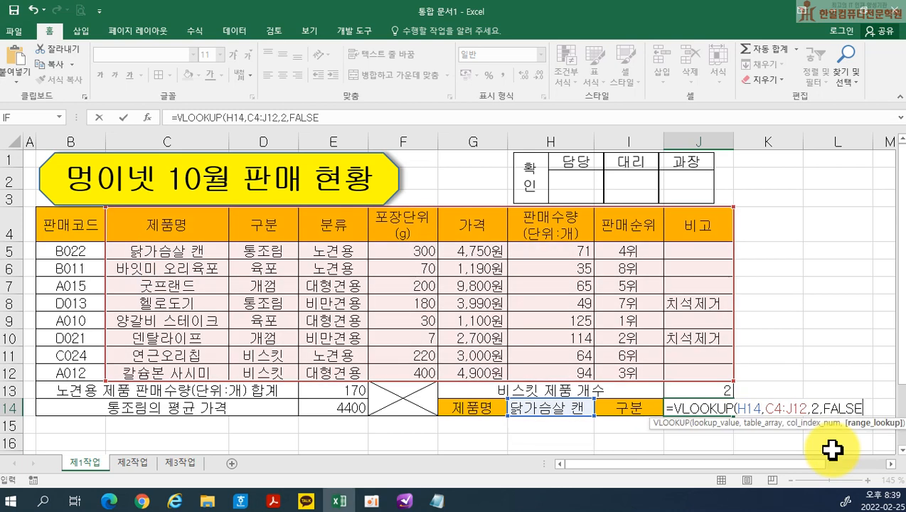
key("Return")
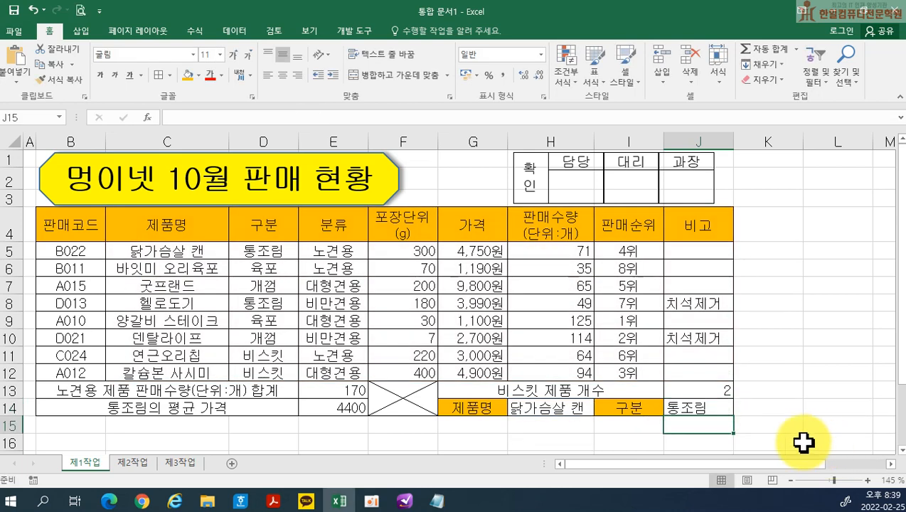
- Review the lookup value and table range arguments of the VLOOKUP formula in J14, keeping the formula intact
left_click(692, 408)
double_click(692, 407)
left_click(740, 409)
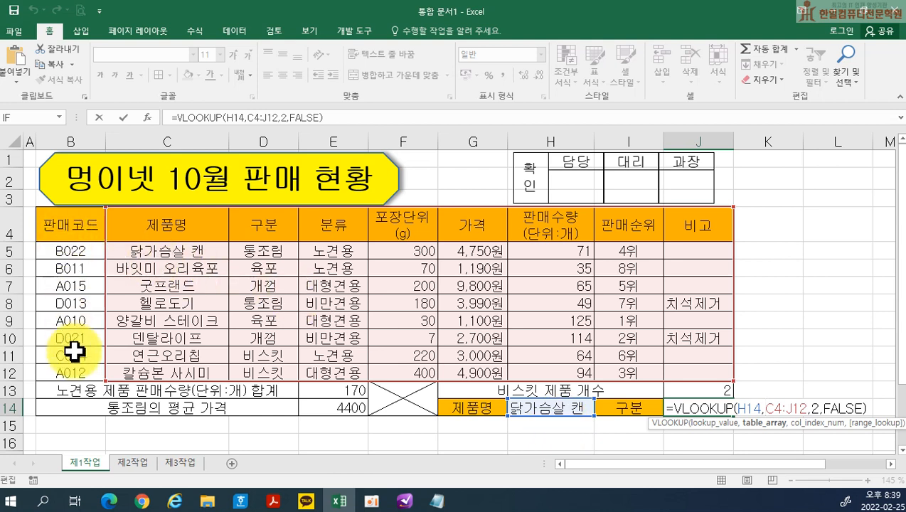
left_click(751, 411)
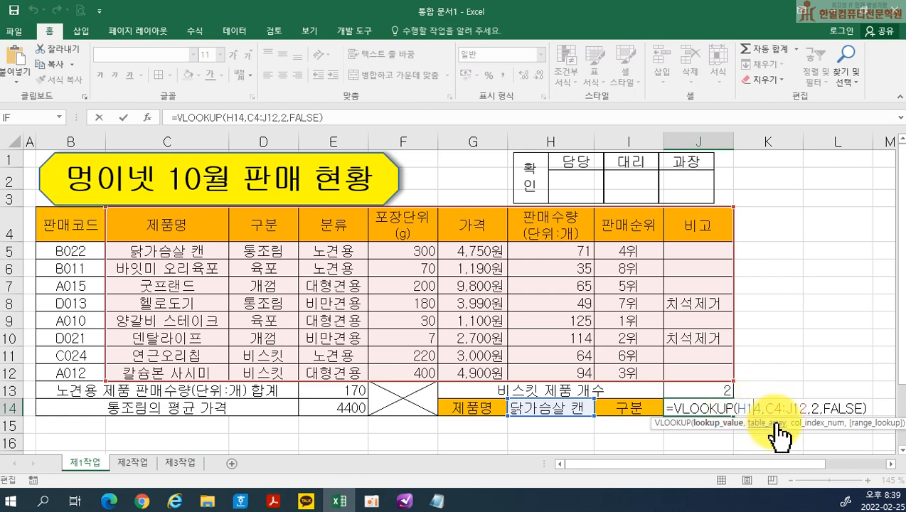
key("Return")
- Copy the VLOOKUP formula text from J14, accept the cell, and record the formula in Notepad under label (6)
double_click(682, 408)
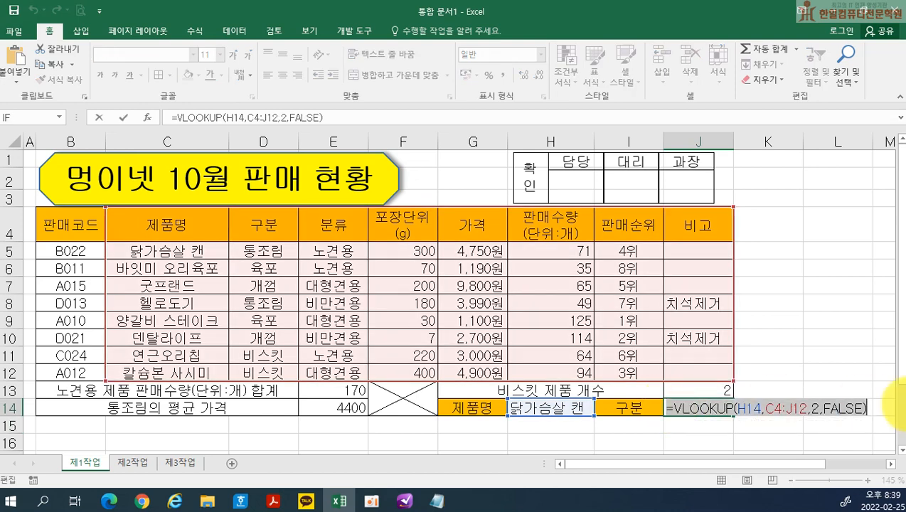
key("Return")
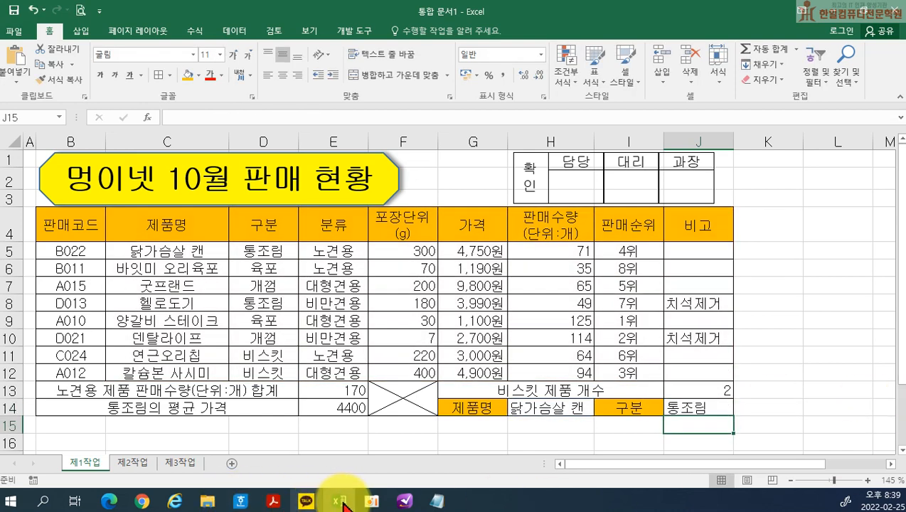
left_click(430, 502)
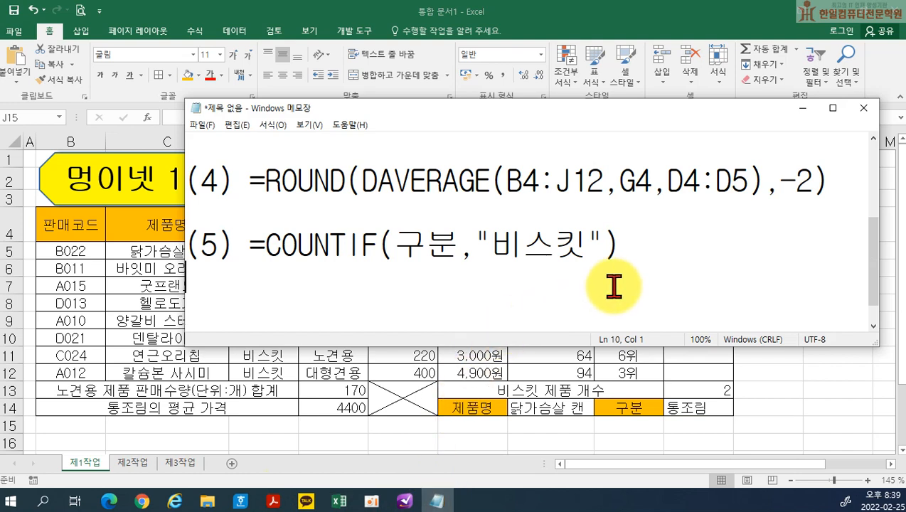
type("(6) =VLOOKUP(H14,C4:J12,2,FALSE)")
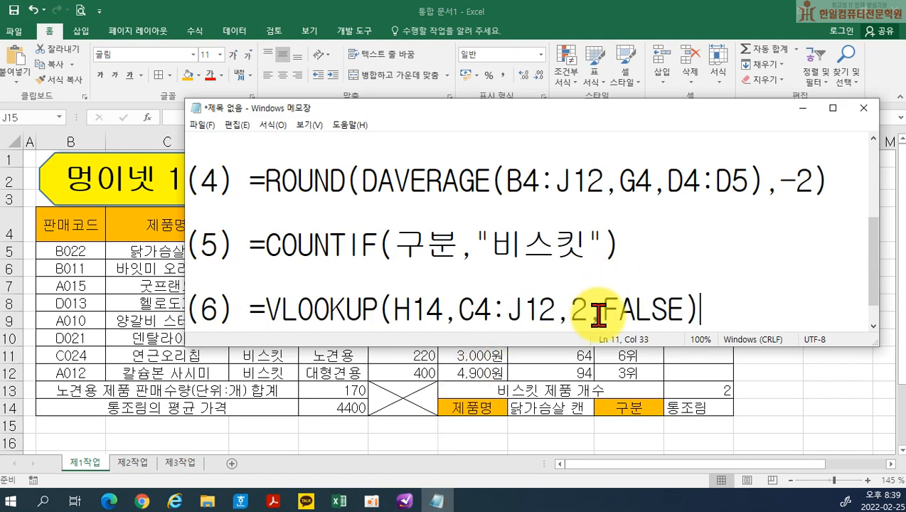
- Review condition (7) in GE10-09C.pdf on formula-based conditional formatting for whole rows, then return to Excel
left_click(276, 501)
left_click_drag(82, 401, 590, 403)
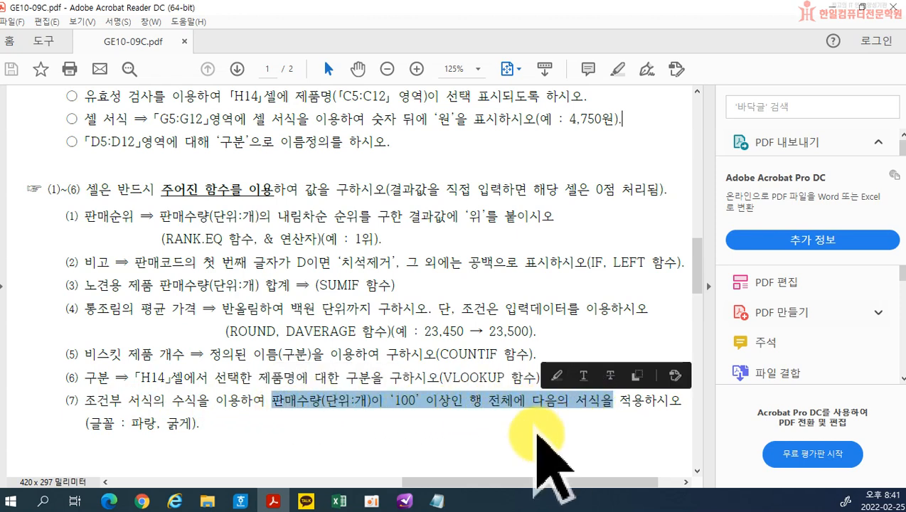
left_click(300, 443)
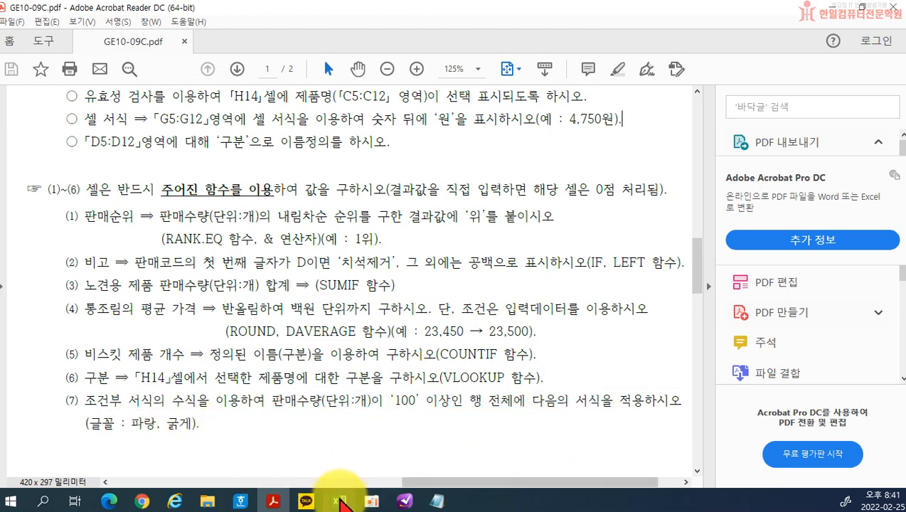
left_click(337, 500)
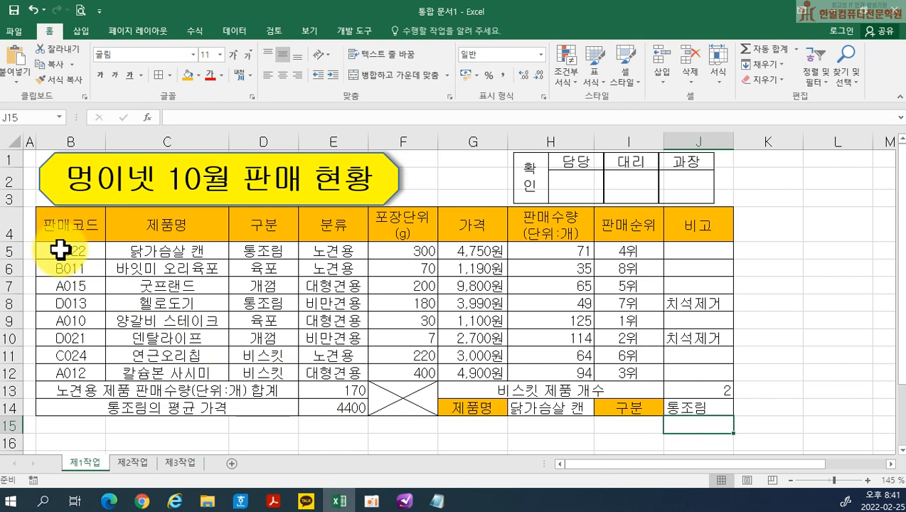
- Create a formula-based conditional formatting rule for B5:J12 with =$H5>=100, checking the 판매수량 criterion of condition (7) in GE10-09C.pdf
mouse_move(70, 247)
left_mouse_down()
mouse_move(197, 257)
mouse_move(633, 328)
mouse_move(683, 373)
left_mouse_up()
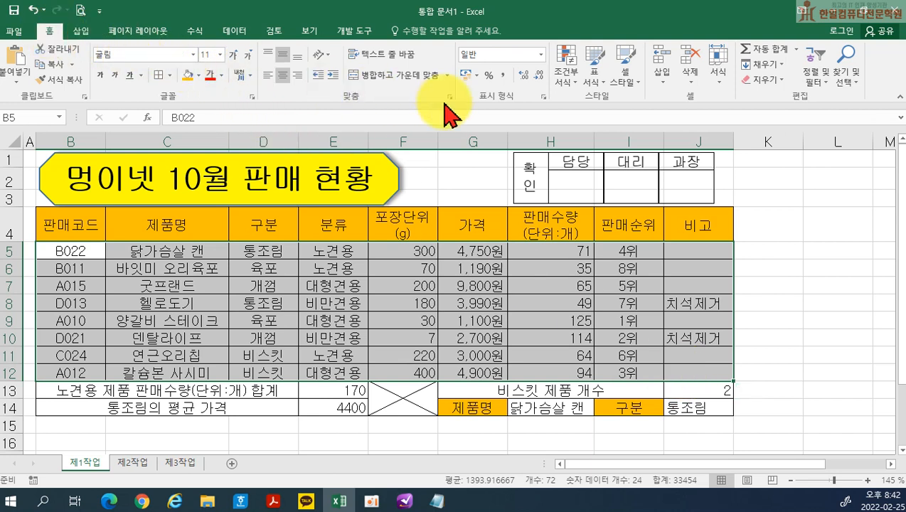
left_click(565, 71)
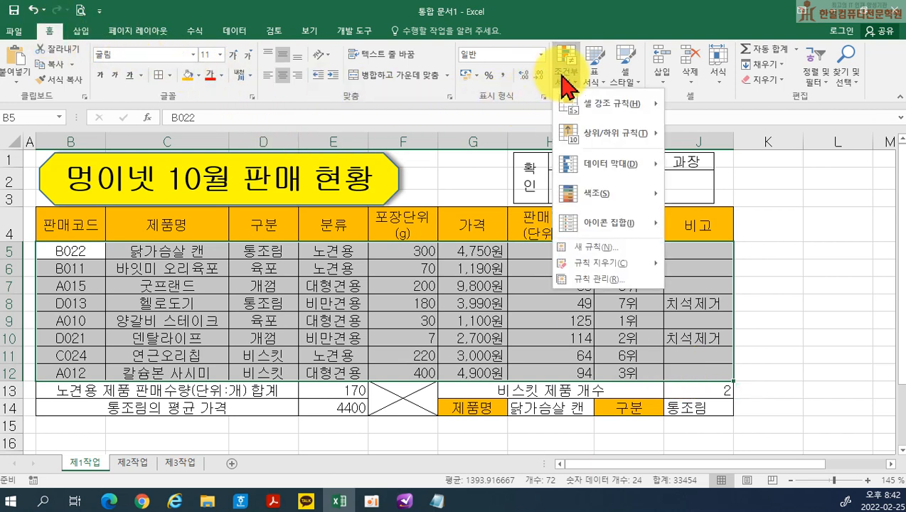
left_click(596, 253)
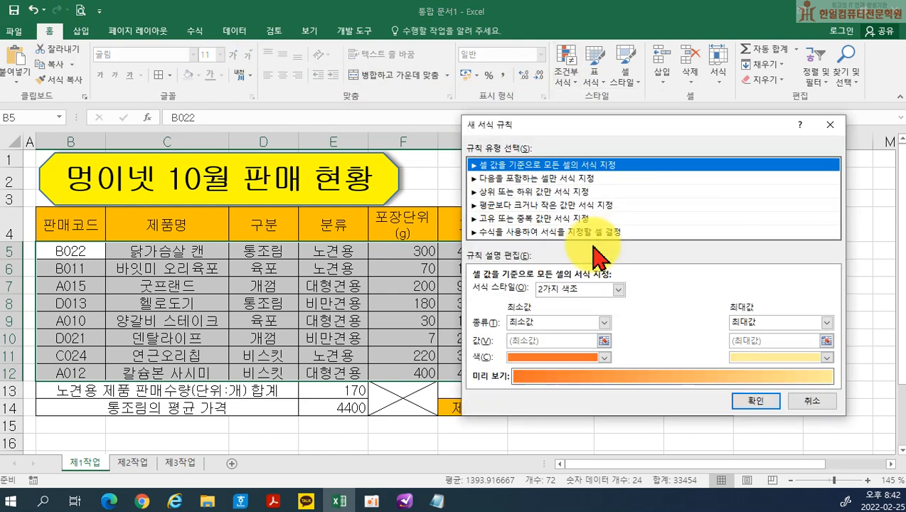
left_click(274, 501)
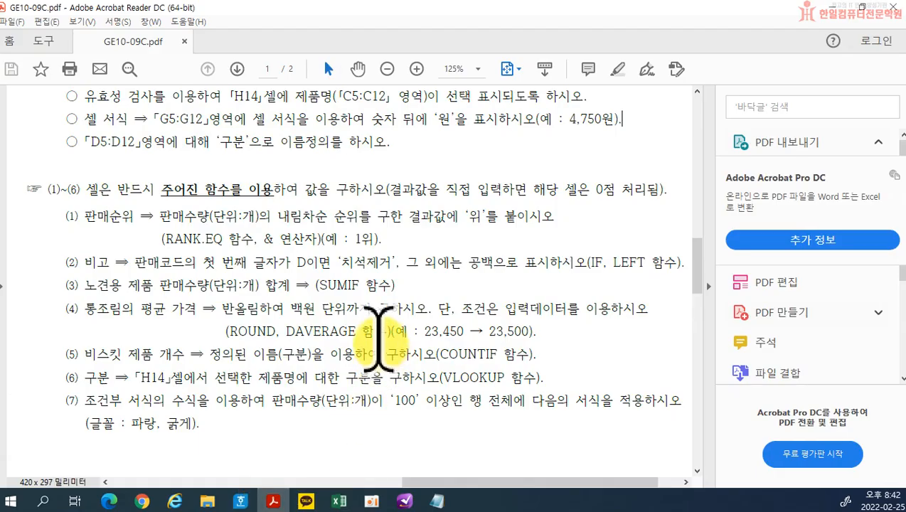
left_click_drag(273, 401, 463, 404)
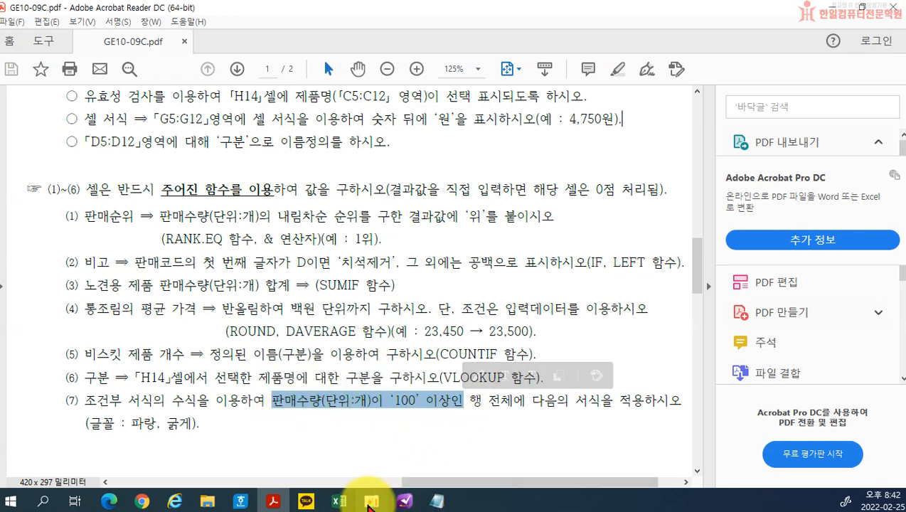
left_click(340, 501)
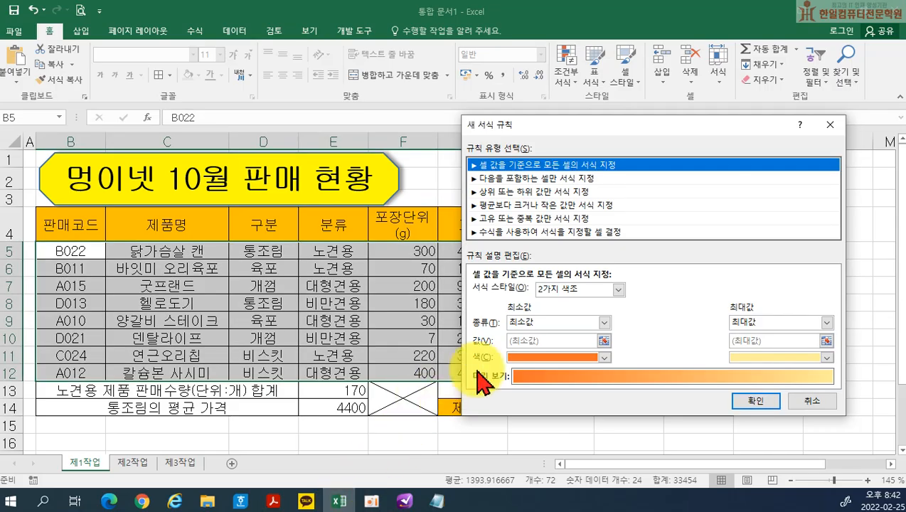
left_click(503, 233)
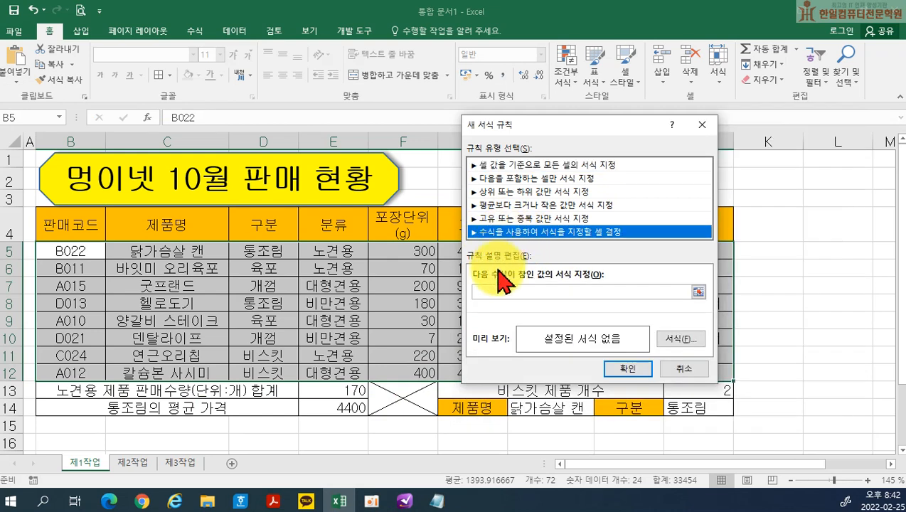
left_click_drag(550, 130, 702, 151)
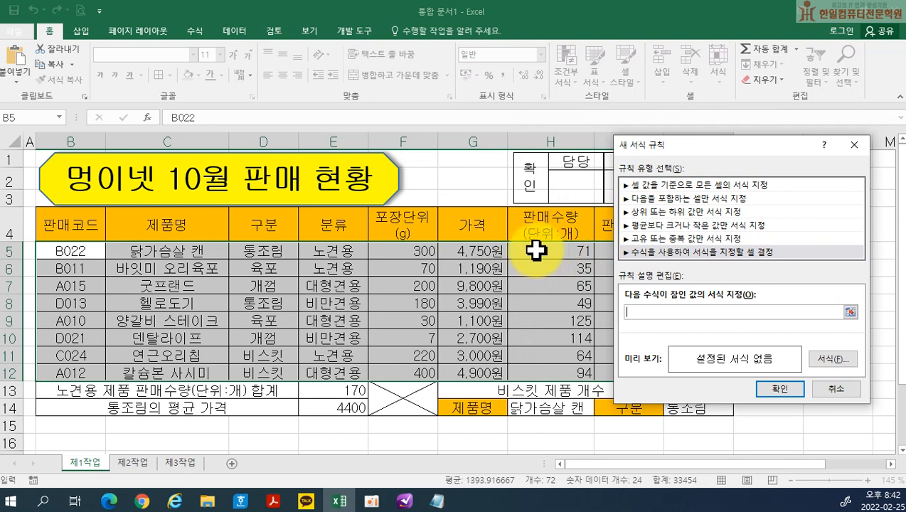
left_click(536, 250)
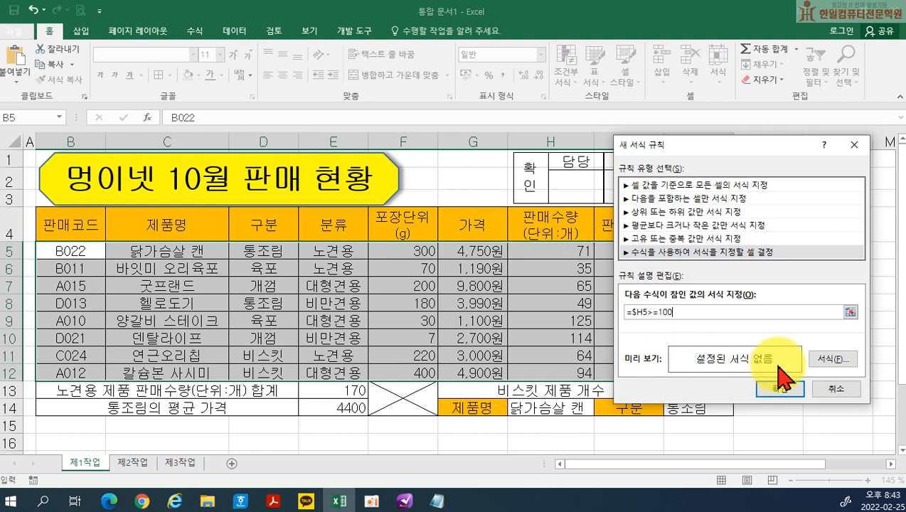
- Set the rule's font to bold (굵게) and standard blue, and apply the rule to the data rows
left_click(825, 359)
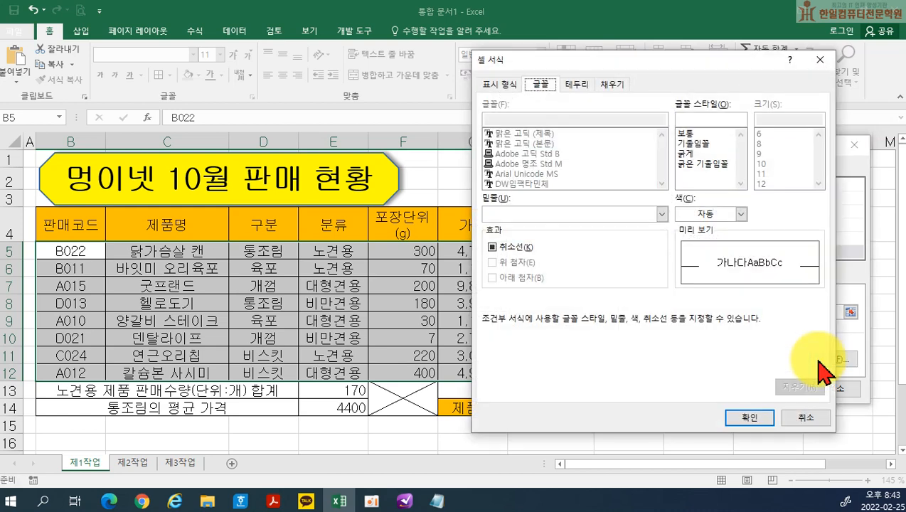
left_click(686, 154)
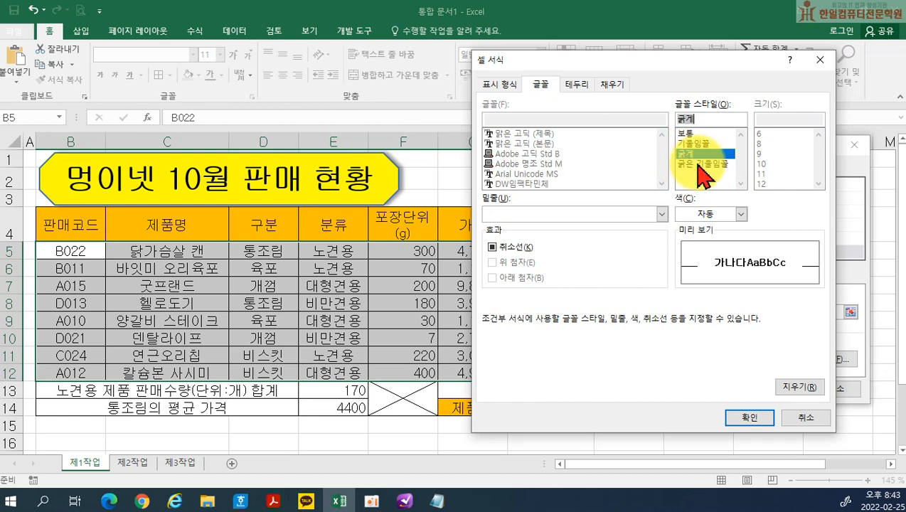
left_click(741, 213)
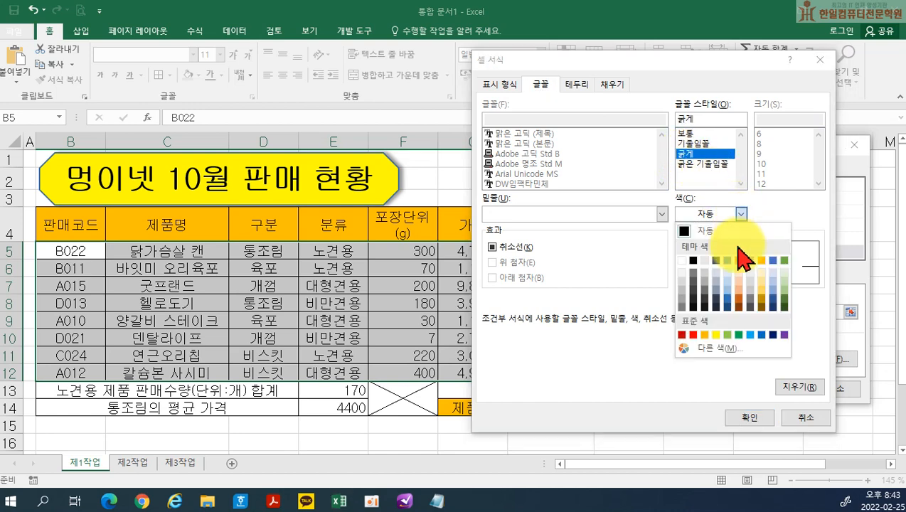
left_click(762, 335)
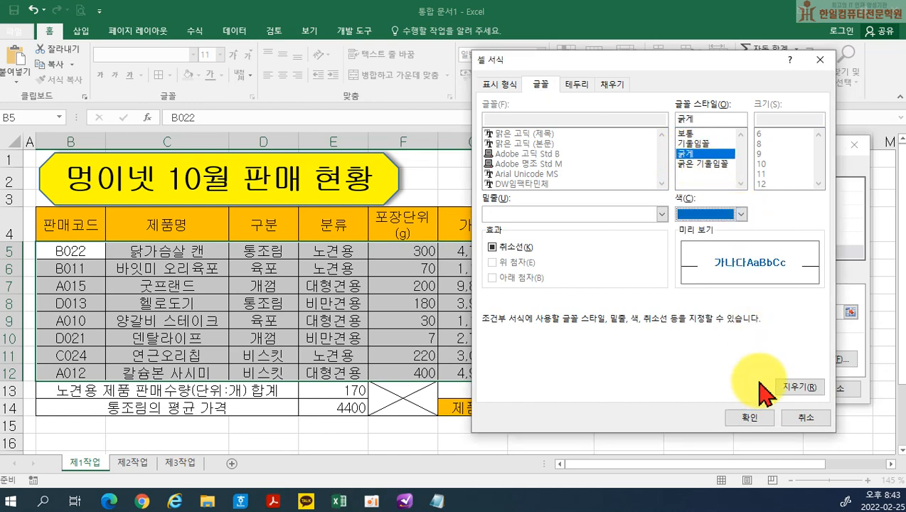
left_click(751, 418)
left_click(780, 390)
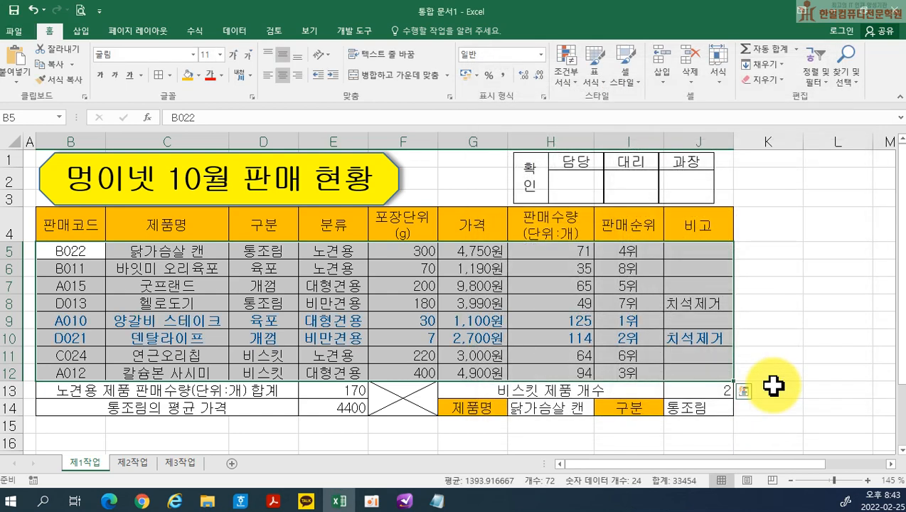
left_click(809, 355)
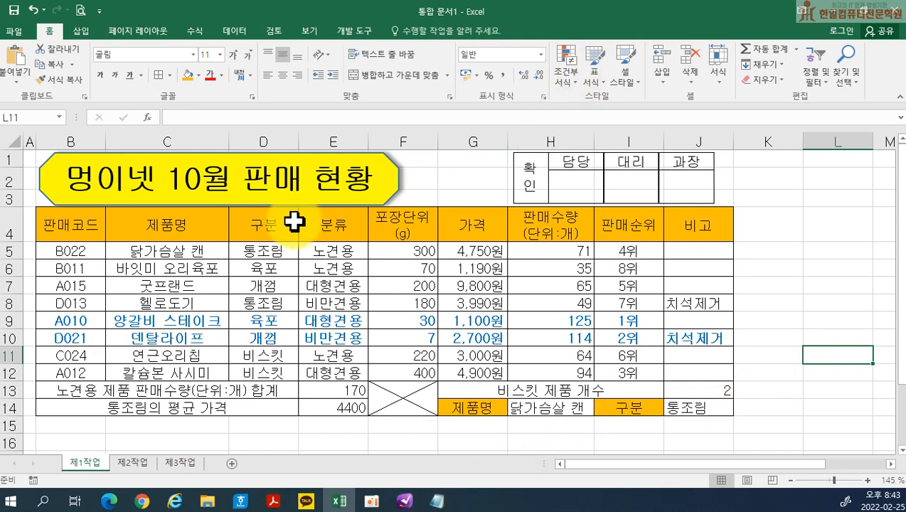
- Open the existing conditional formatting rule on B5:J12, copy its formula text, and close the rule dialogs
left_click_drag(67, 255, 690, 373)
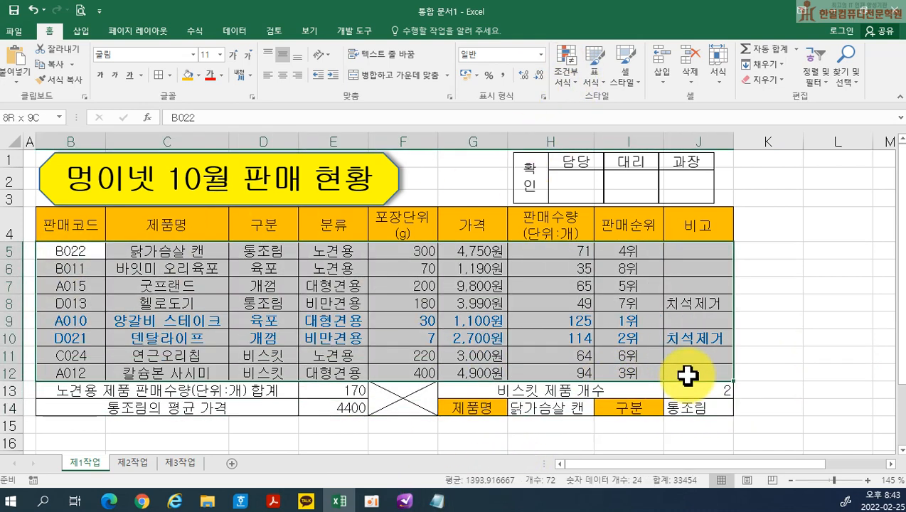
left_click(570, 77)
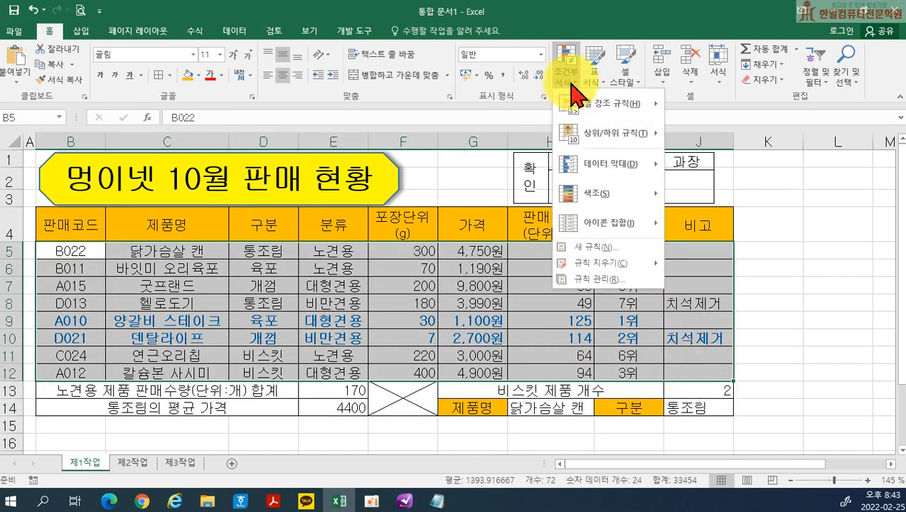
left_click(596, 279)
left_click(561, 219)
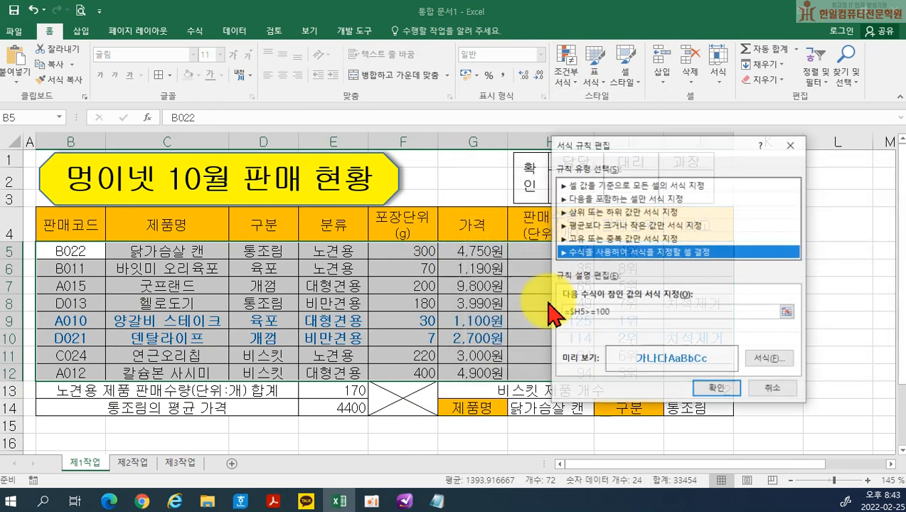
left_click_drag(612, 314, 533, 314)
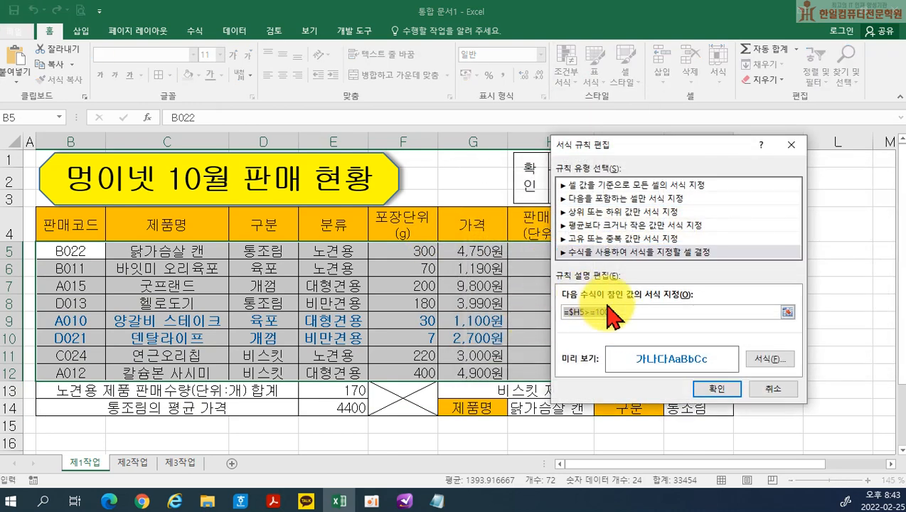
left_click(717, 388)
left_click(857, 363)
left_click(758, 361)
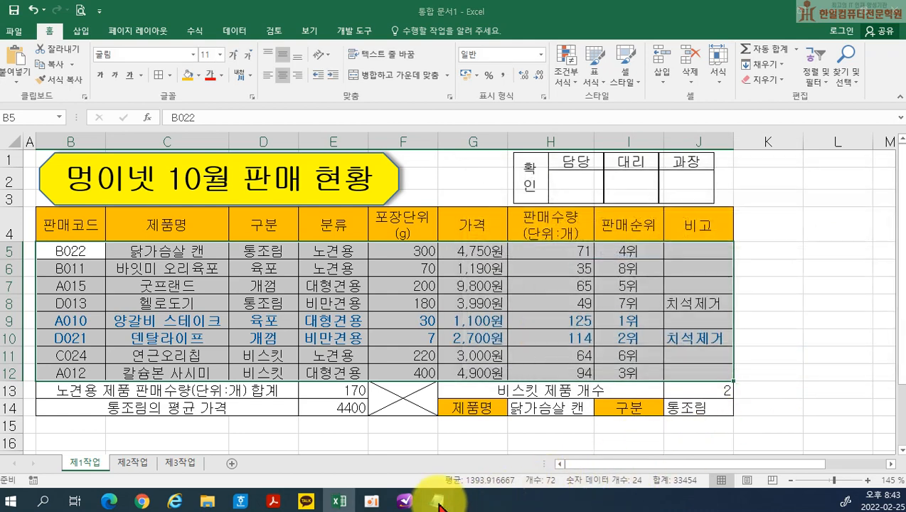
- Record the conditional formatting formula =$H5>=100 in Notepad under label (7), on a new line below (6)
left_click(436, 502)
key("Return")
key("Return")
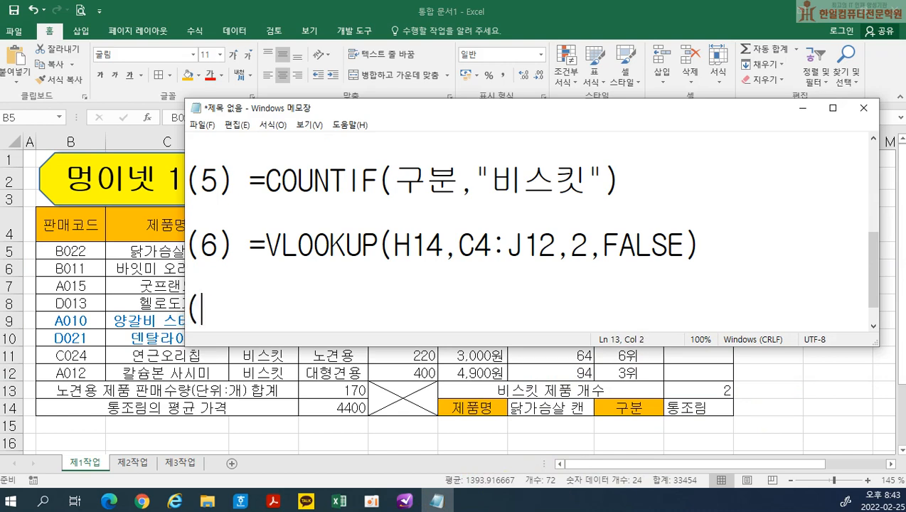
type("(7) =$H5>=100")
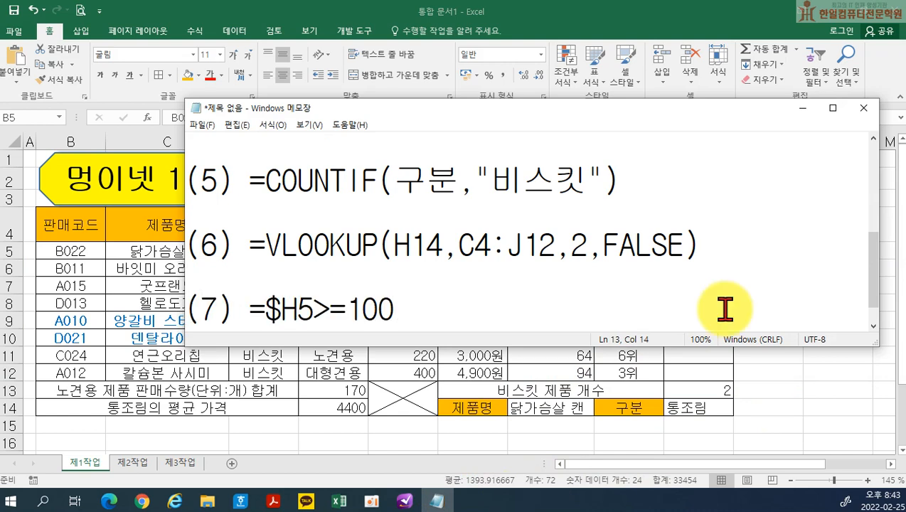
key("ctrl+a")
left_click(604, 289)
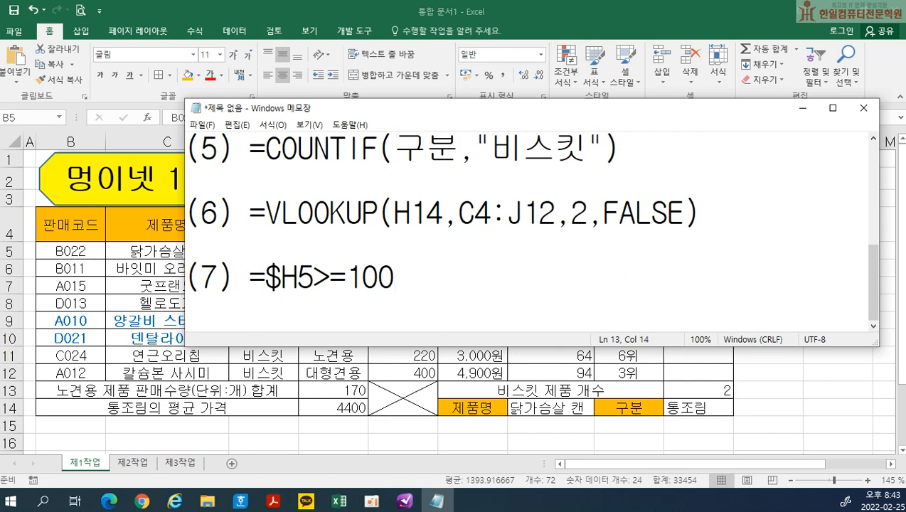
left_click(241, 502)
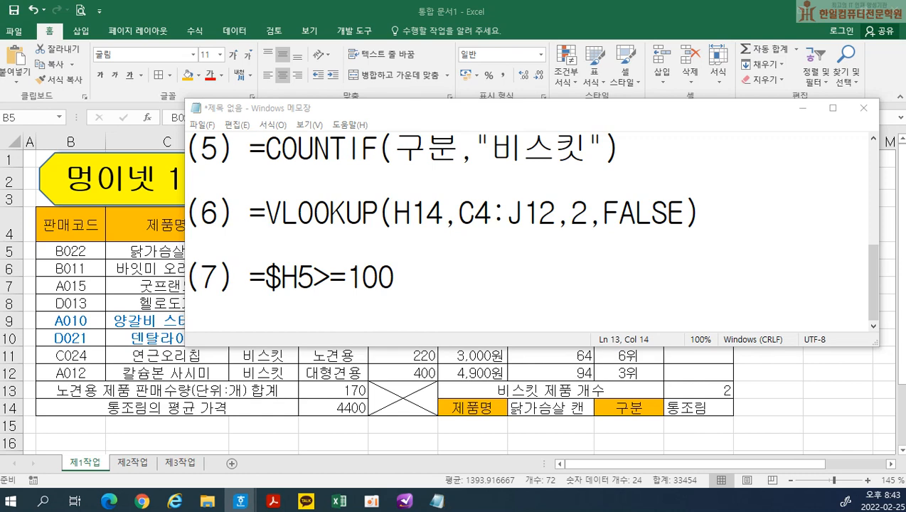
left_click(189, 396)
left_click(261, 325)
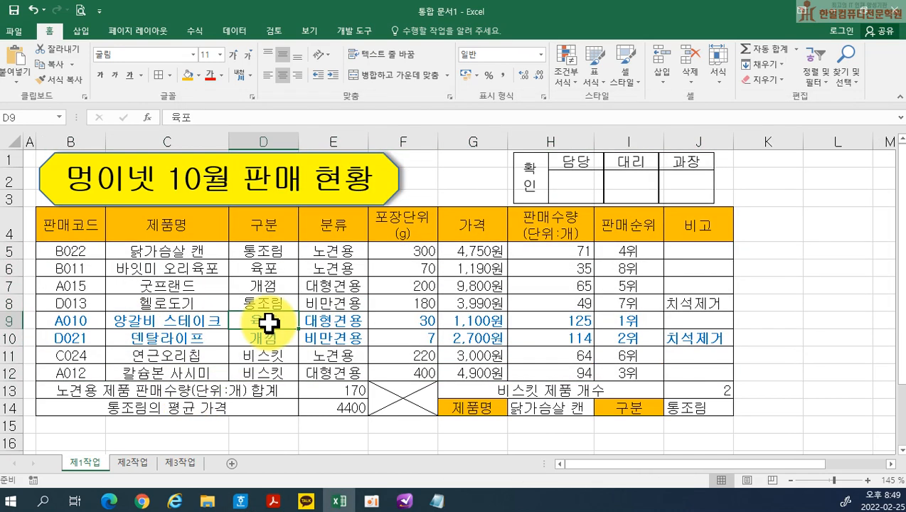
- Select the whole table B4:J14 and review the sample output and the font and alignment condition in GE10-09C.pdf
left_click(63, 229)
mouse_move(64, 229)
left_mouse_down()
mouse_move(607, 360)
mouse_move(697, 405)
left_mouse_up()
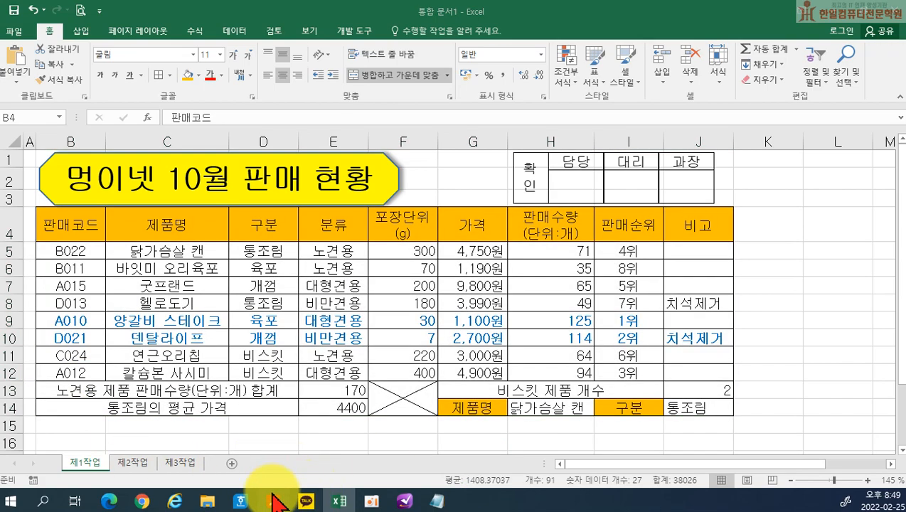
left_click(278, 498)
scroll(466, 291, "up", 15)
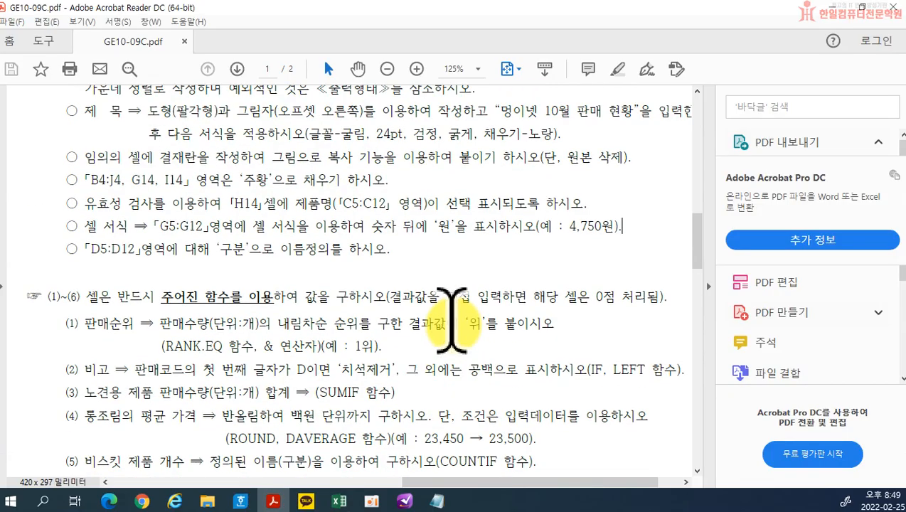
scroll(441, 299, "up", 3)
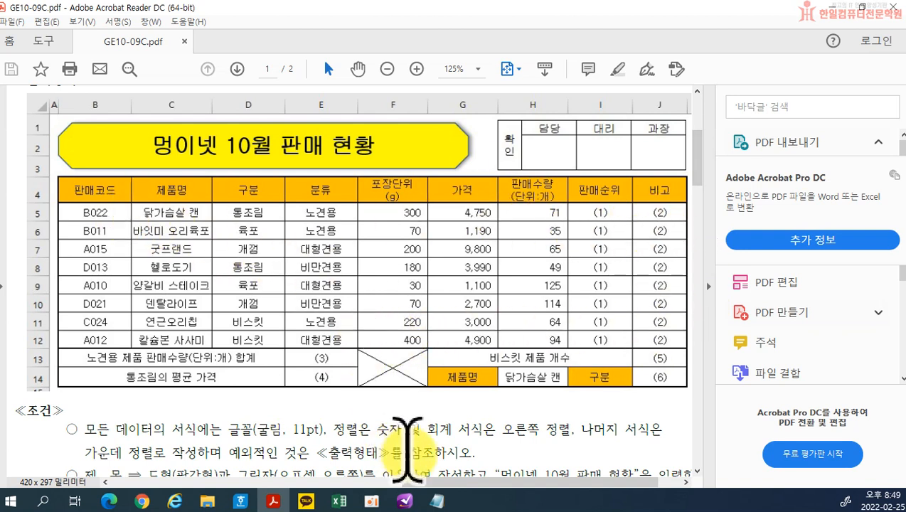
- Switch back to Excel and apply a thick outside border (굵은 바깥쪽 테두리) around the whole table B4:J14
left_click(339, 501)
left_click_drag(72, 226, 698, 409)
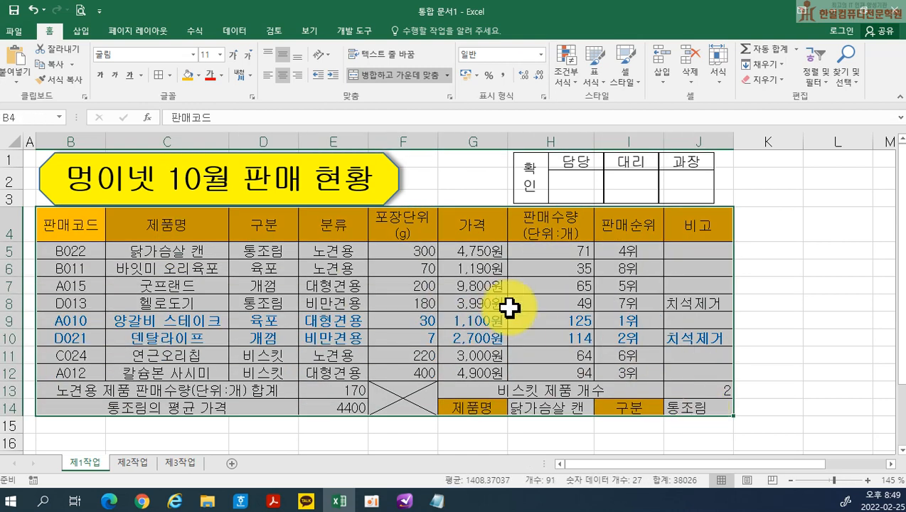
left_click(168, 76)
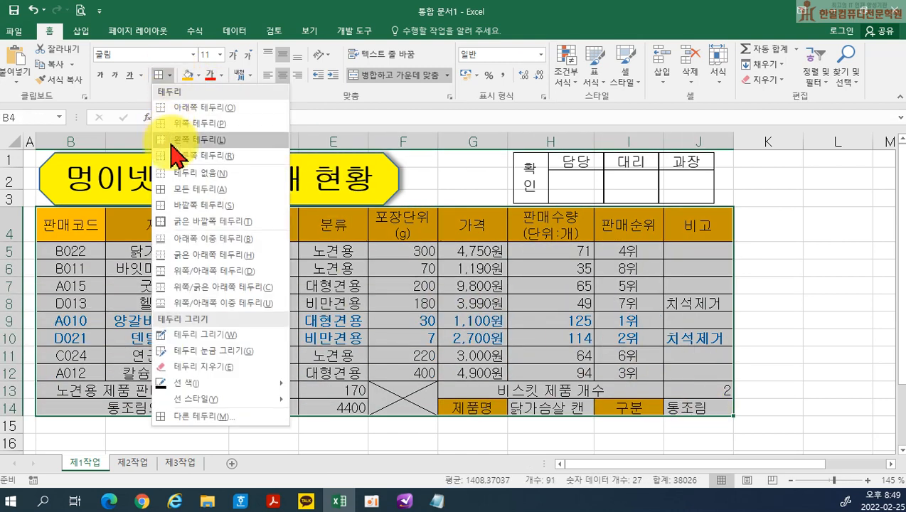
left_click(198, 222)
left_click(333, 287)
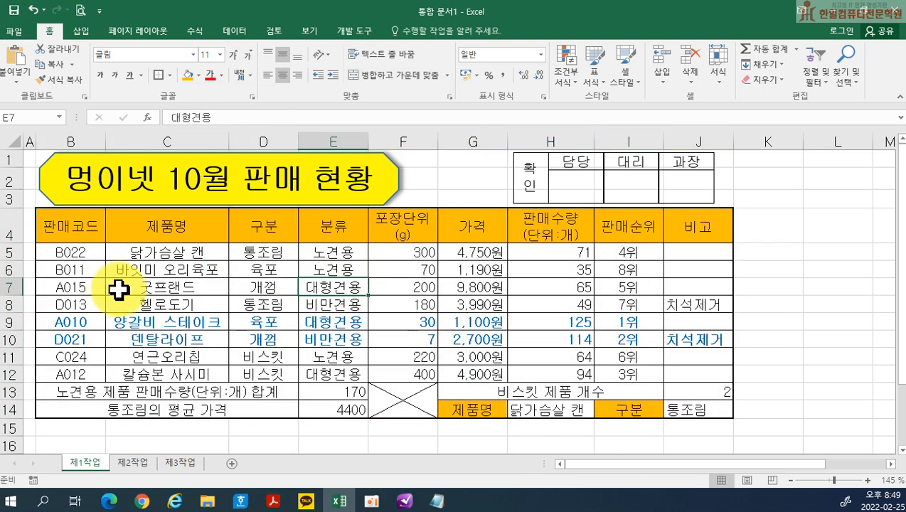
- Apply the same thick outside border around the data rows B5:J12
left_click_drag(61, 252, 691, 374)
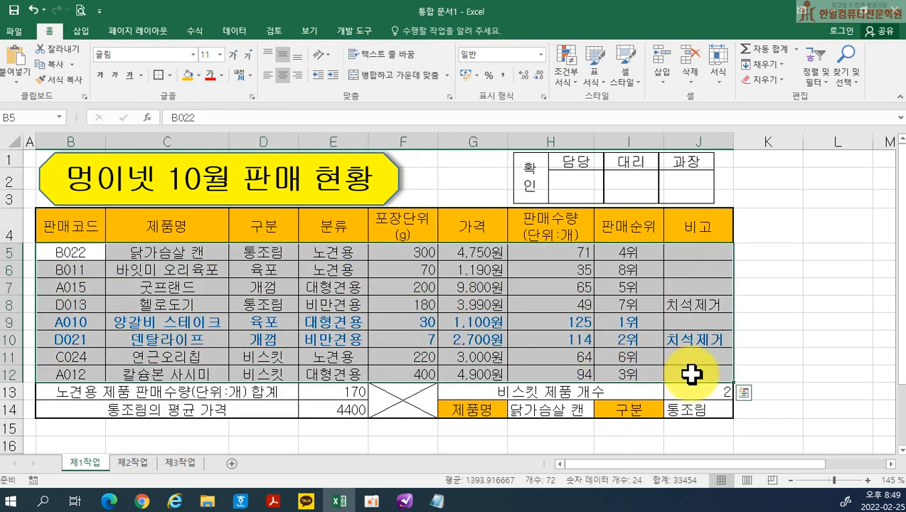
left_click(160, 75)
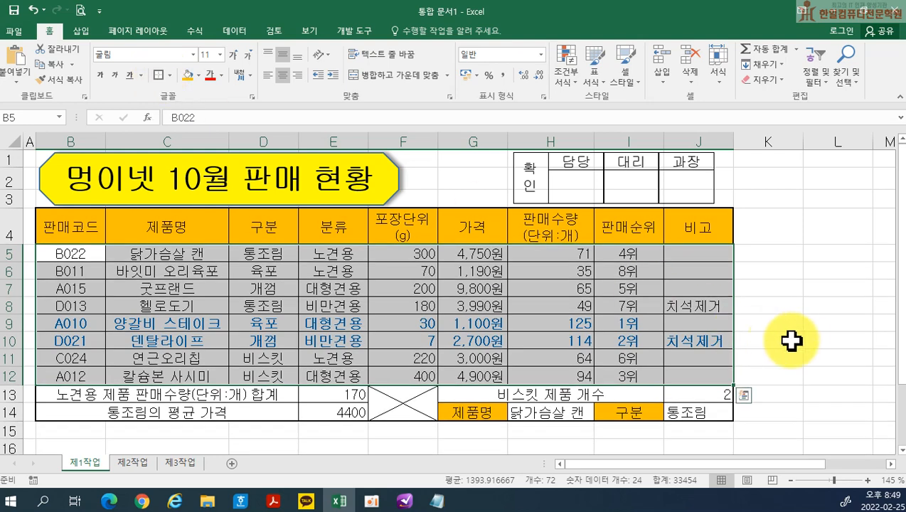
left_click(800, 341)
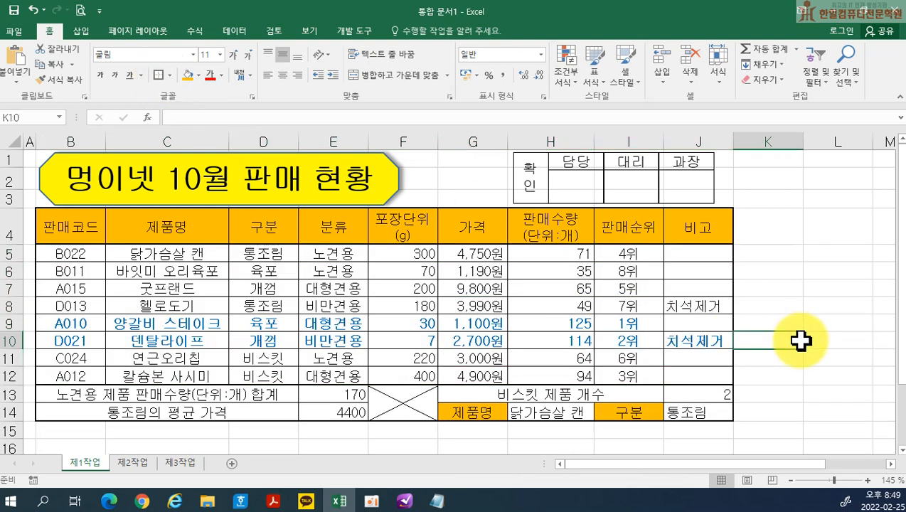
- Center the remarks (비고) cells J5:J12 and the 구분 lookup result in J14 horizontally
left_click_drag(696, 253, 698, 375)
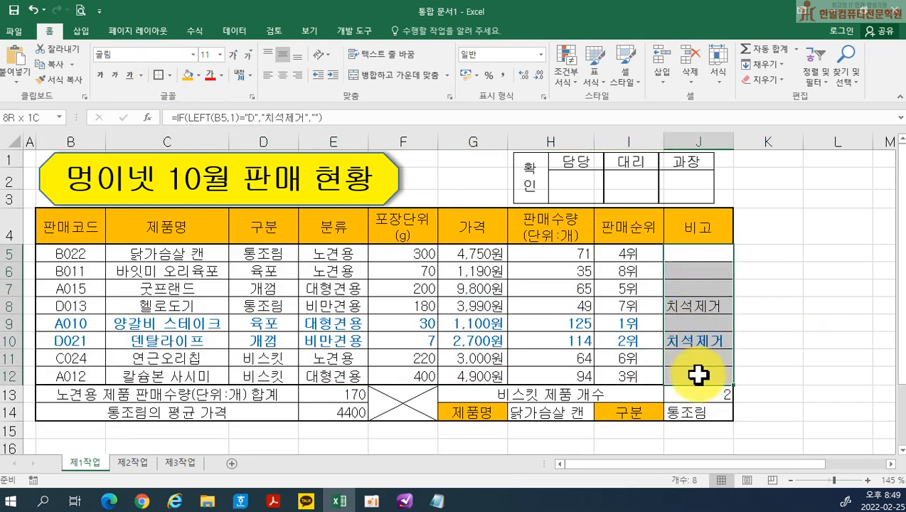
left_click(282, 74)
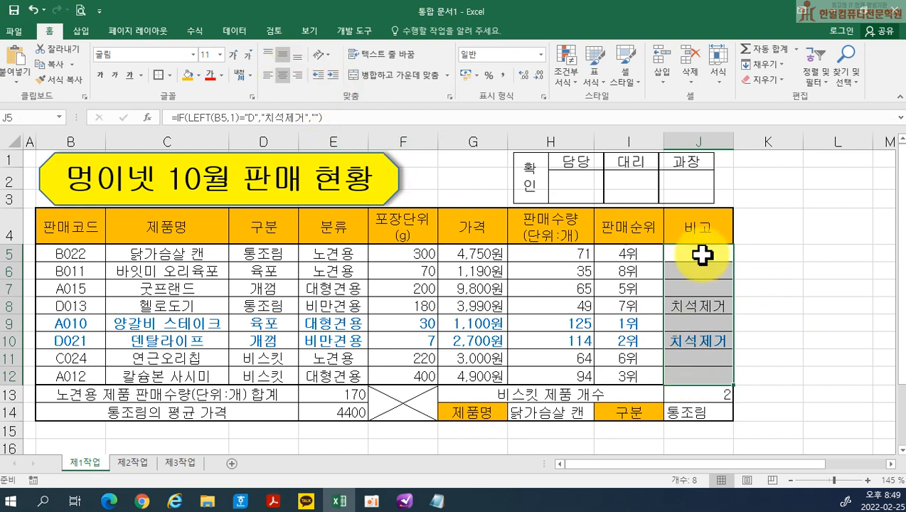
left_click(799, 355)
left_click(703, 415)
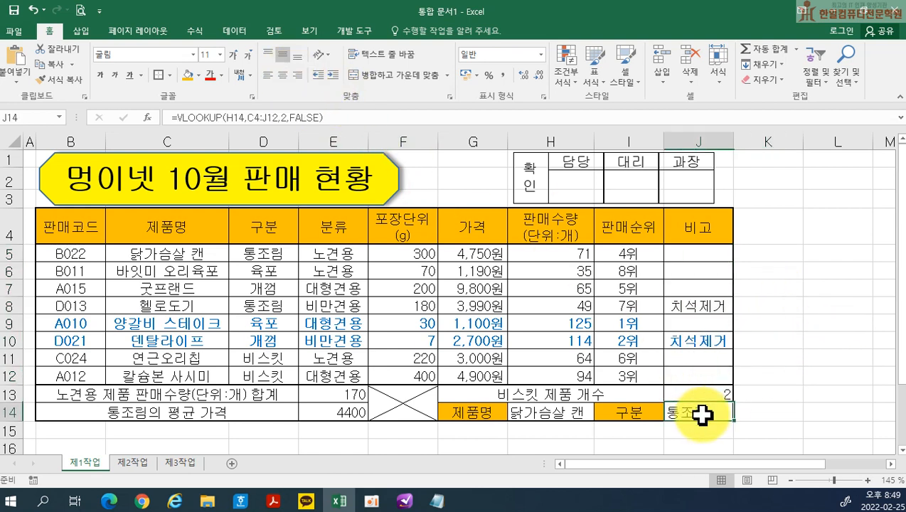
left_click(282, 75)
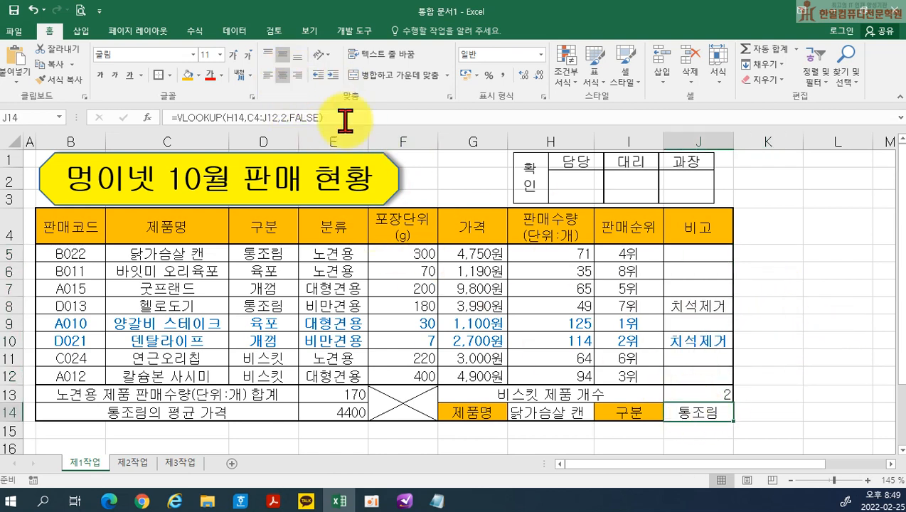
left_click(795, 255)
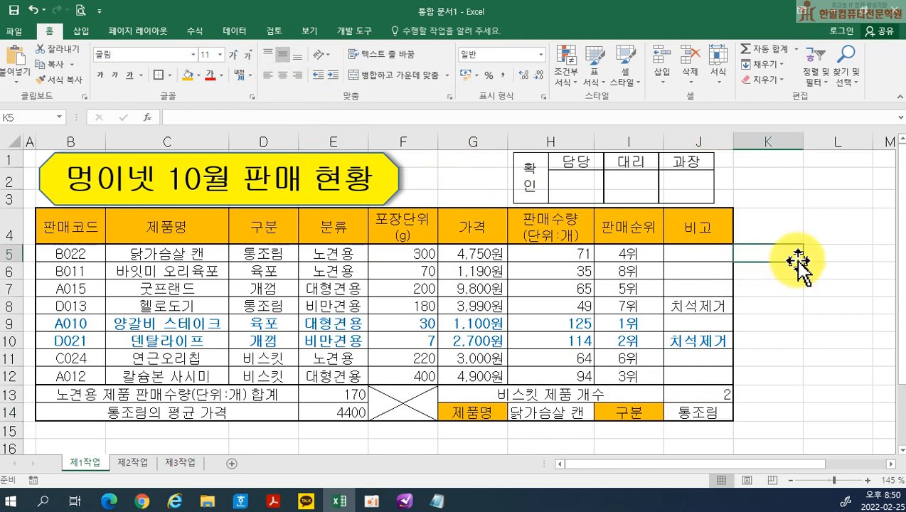
- Check GE10-09C.pdf and turn off the gridlines (눈금선) on the 제1작업 sheet
left_click(274, 501)
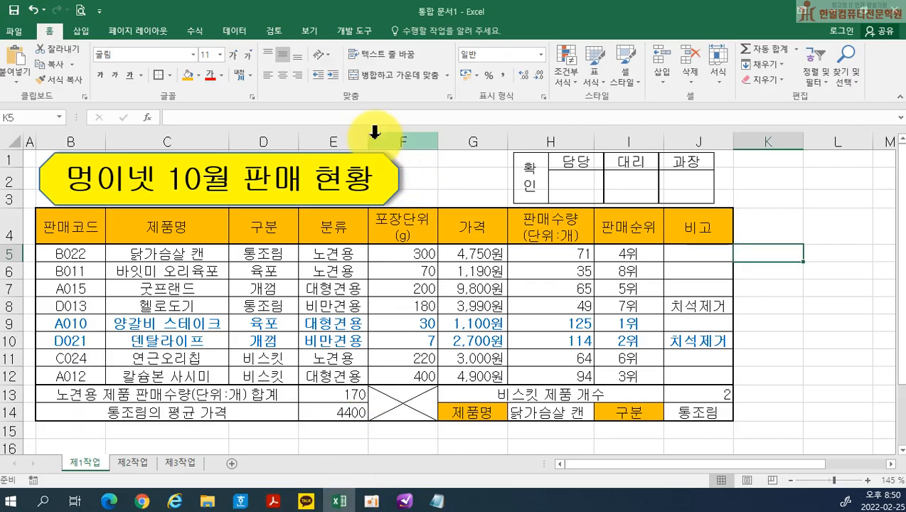
left_click(310, 32)
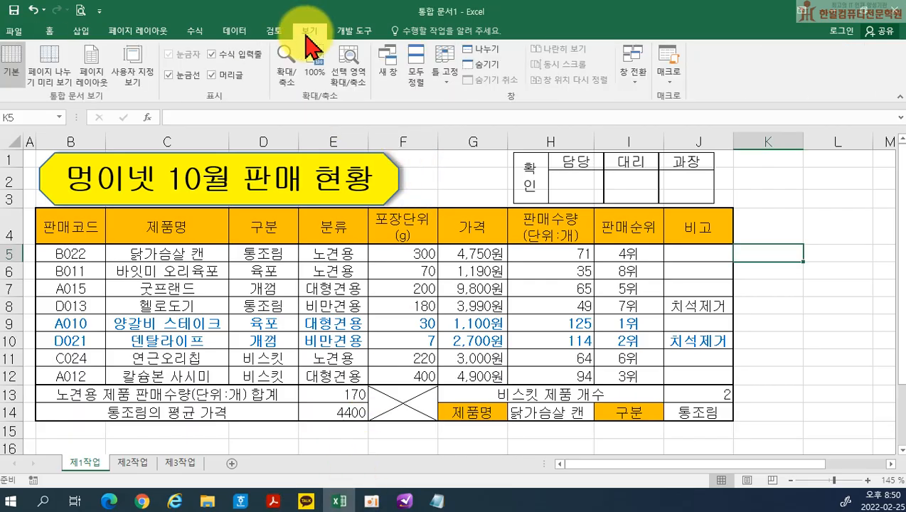
left_click(169, 75)
left_click(786, 301)
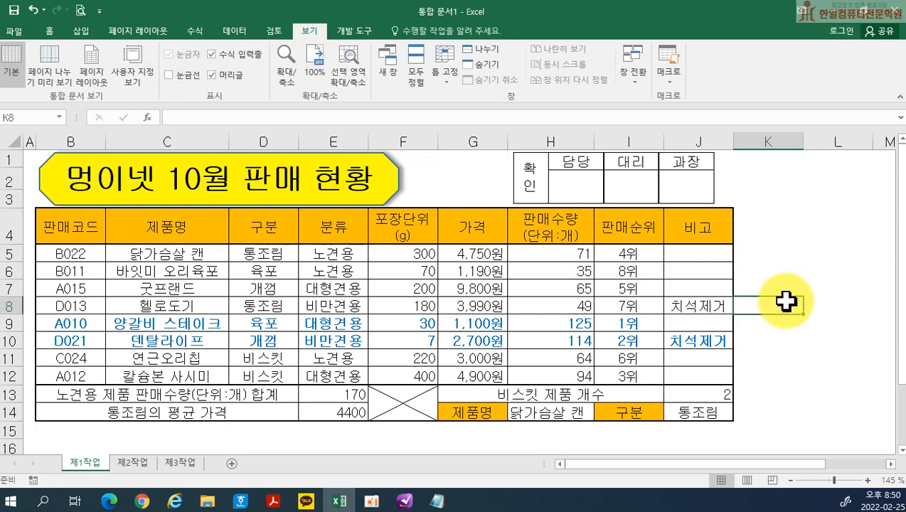